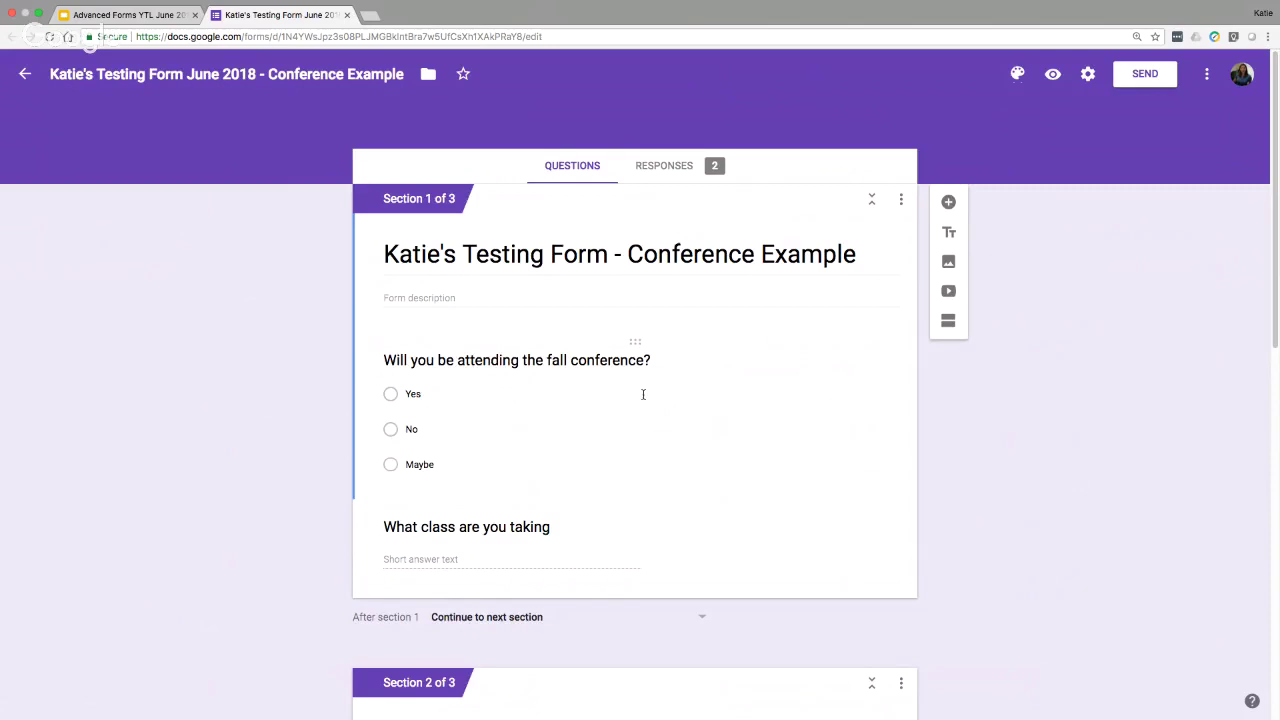
Step: Enable going to a section based on answer for the fall conference question, and set the No answer to Submit form
scroll(994, 436, down, 1)
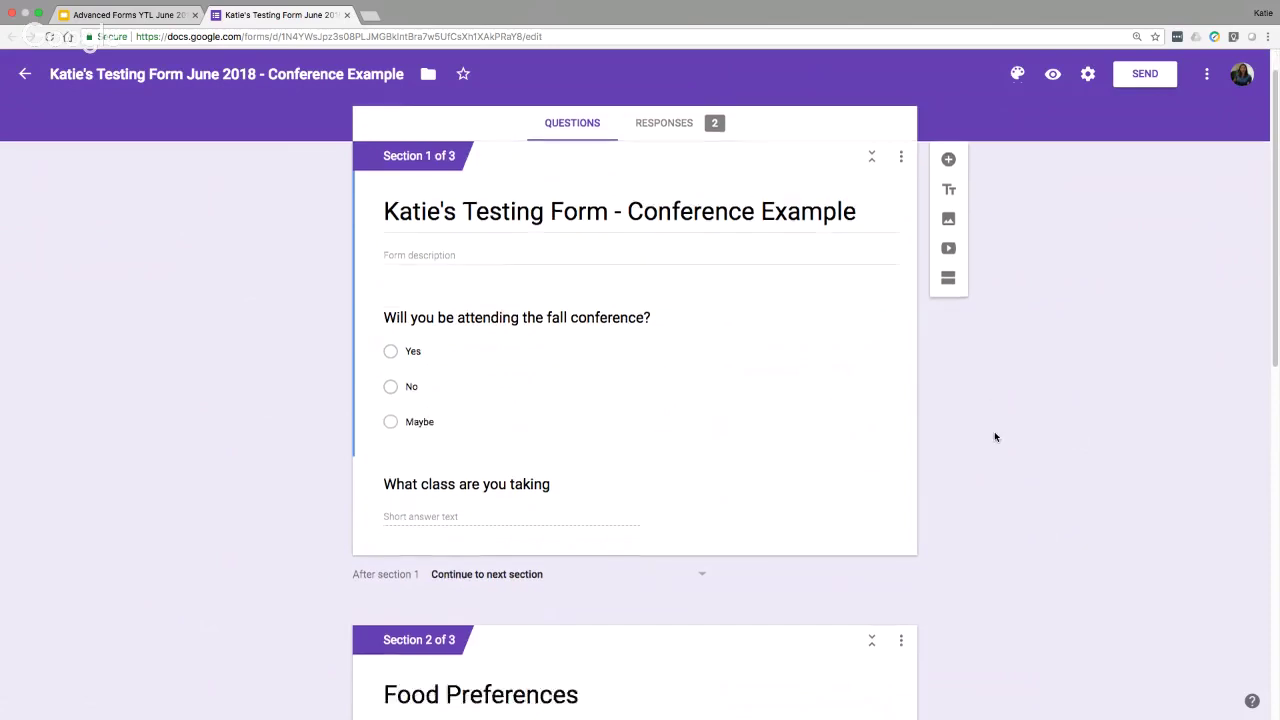
scroll(994, 436, down, 4)
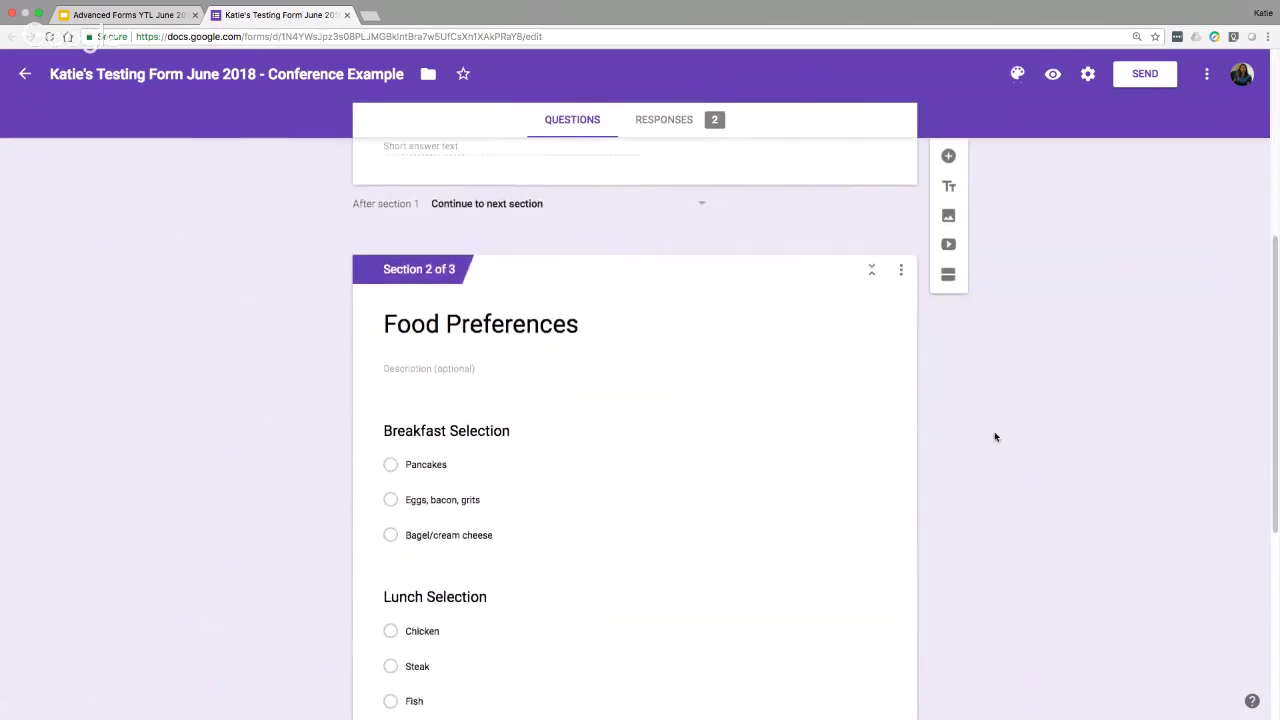
scroll(994, 436, down, 4)
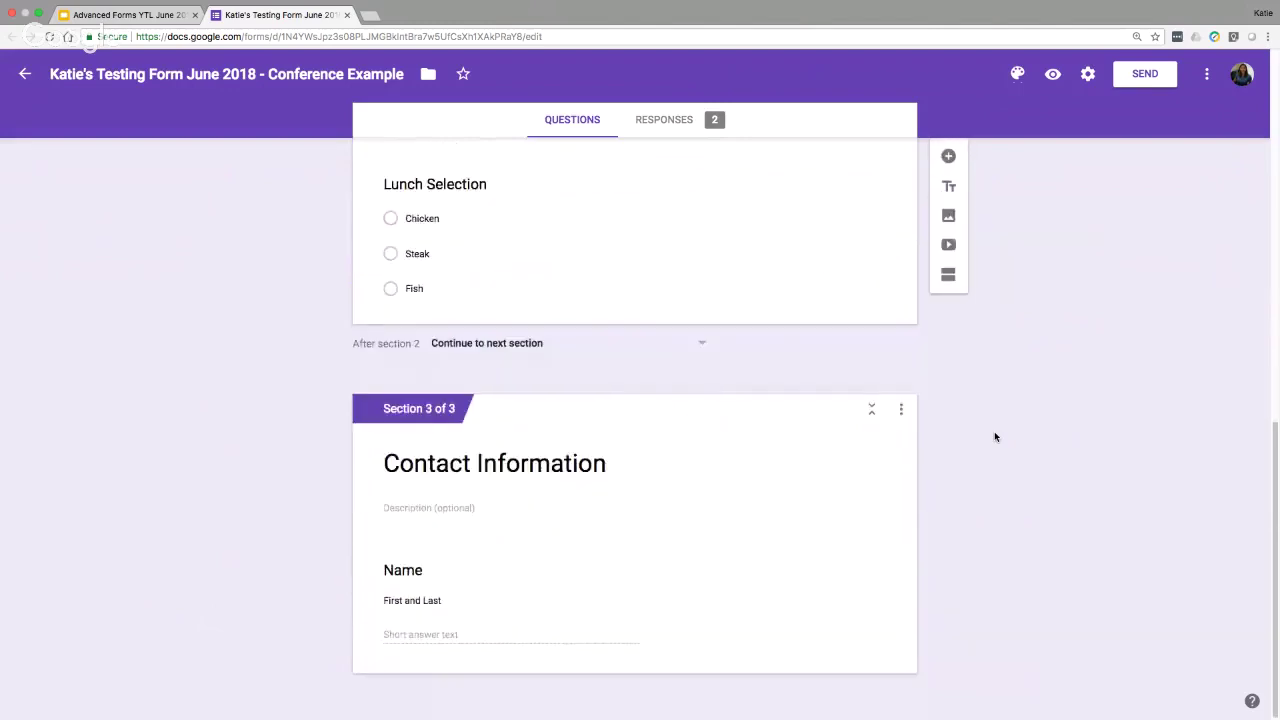
scroll(994, 436, up, 3)
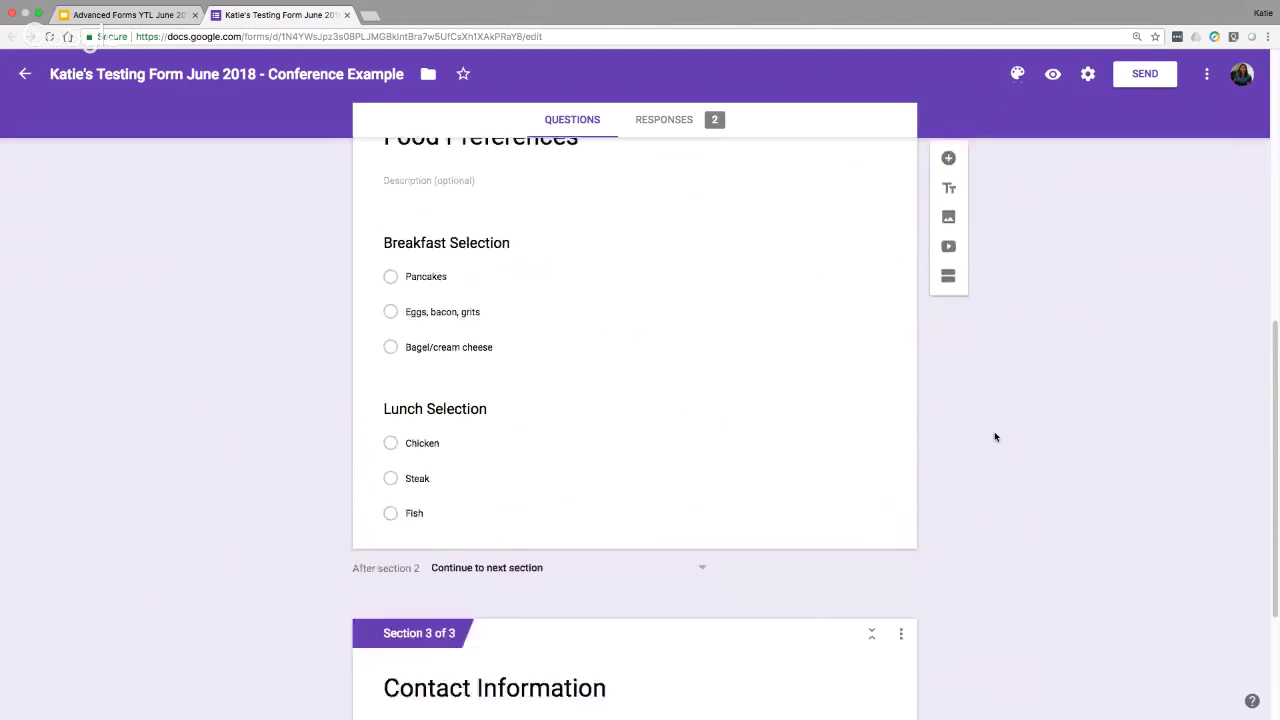
scroll(994, 436, up, 5)
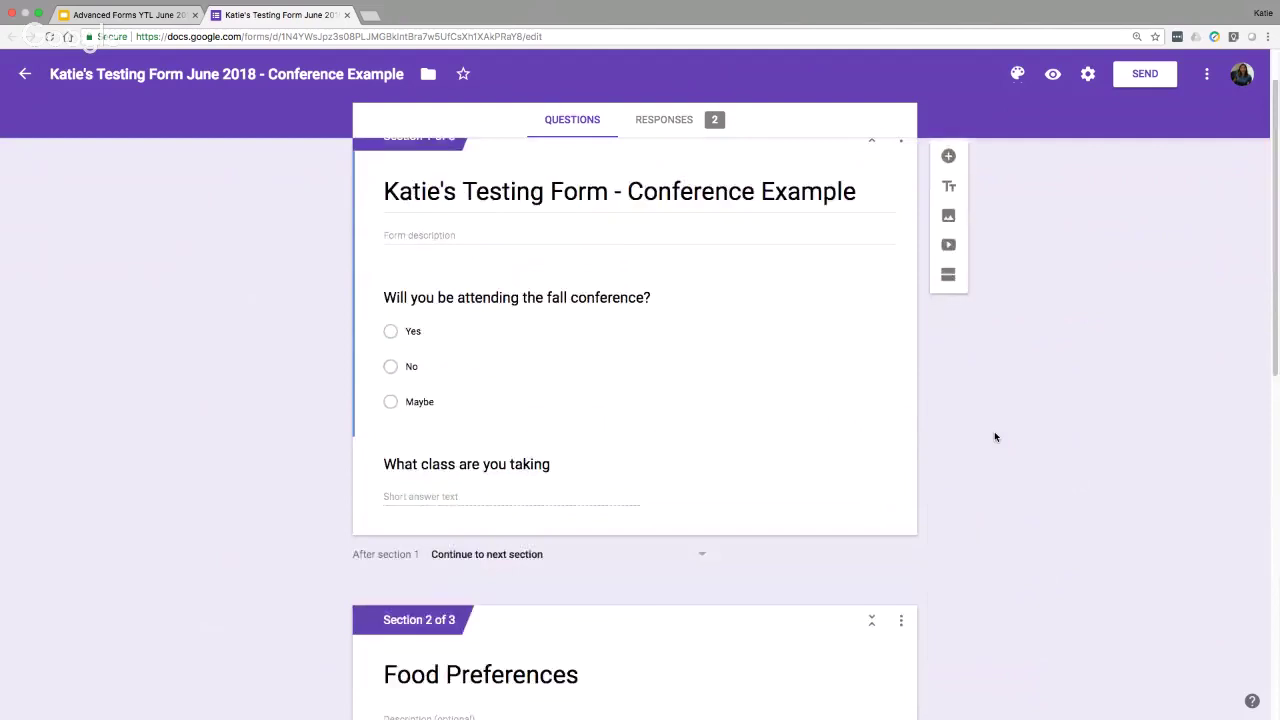
click(689, 423)
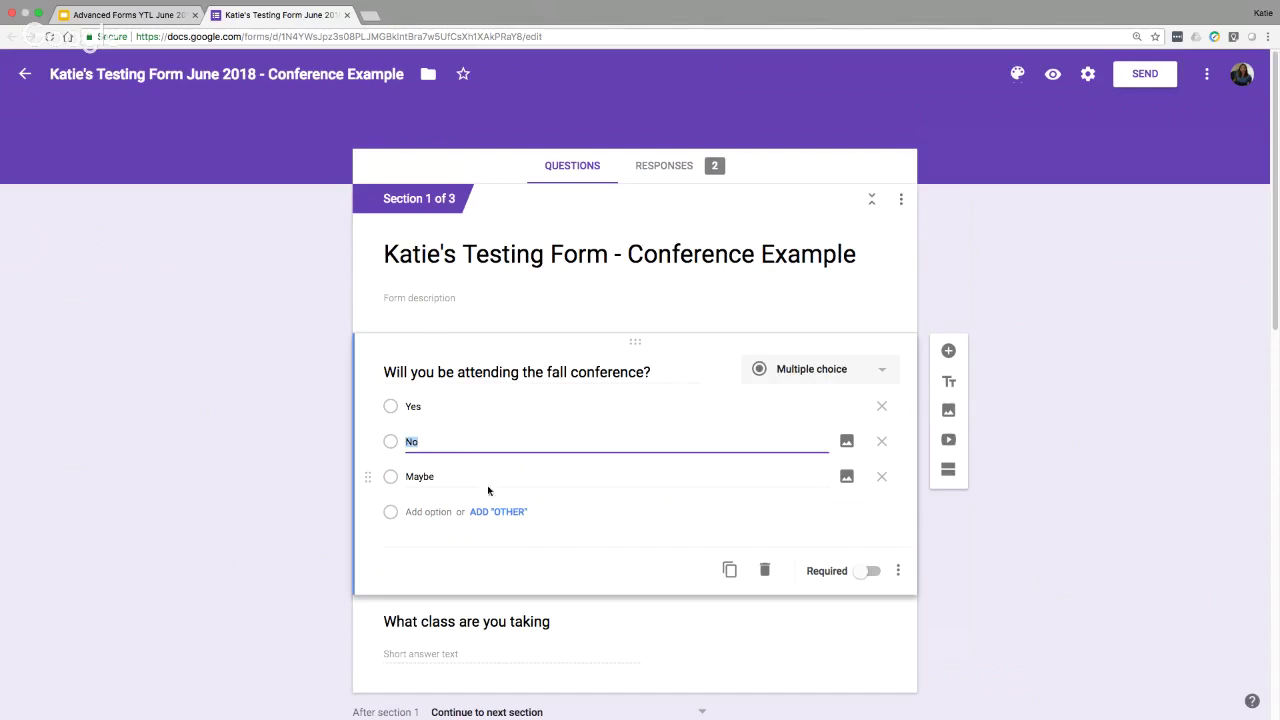
scroll(518, 452, down, 1)
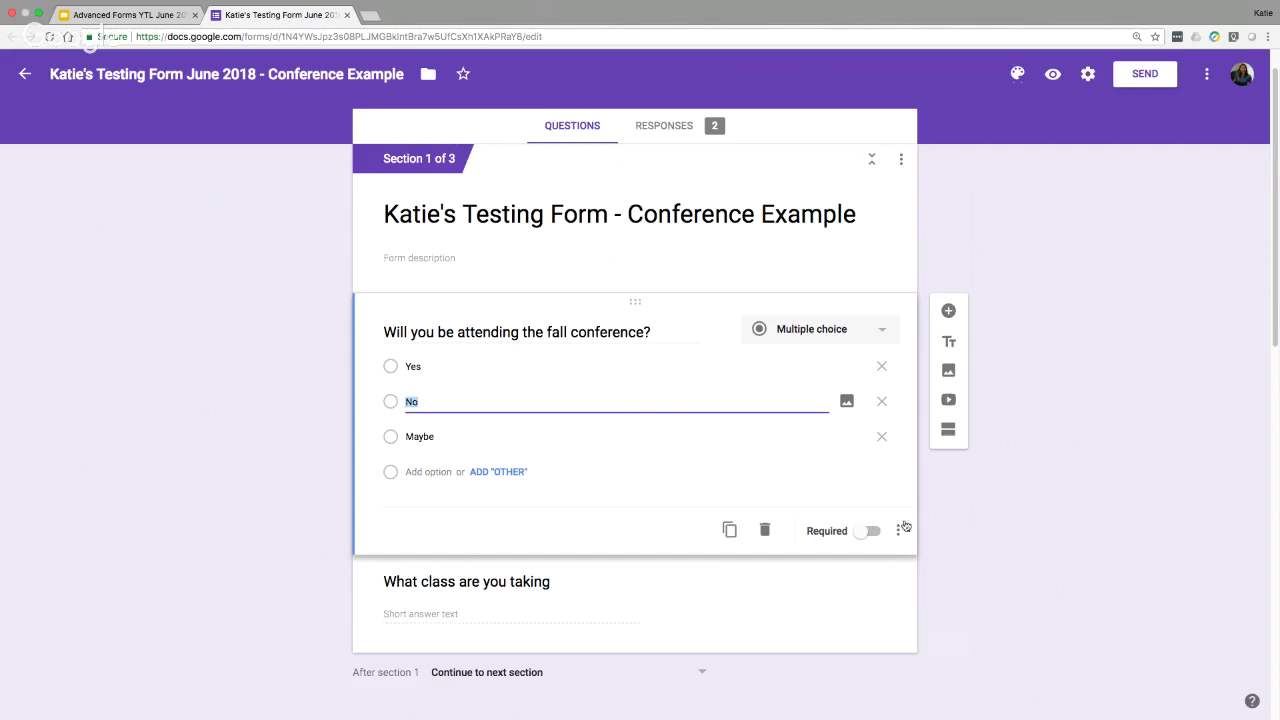
click(828, 490)
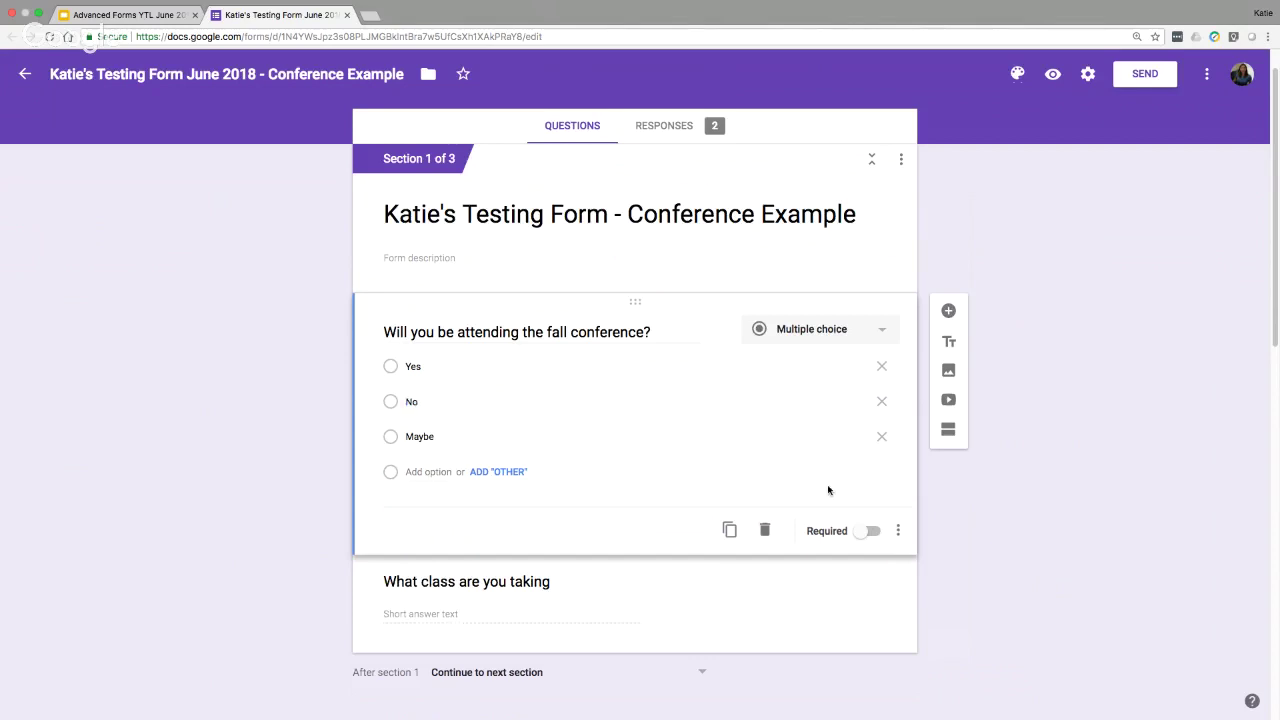
click(898, 533)
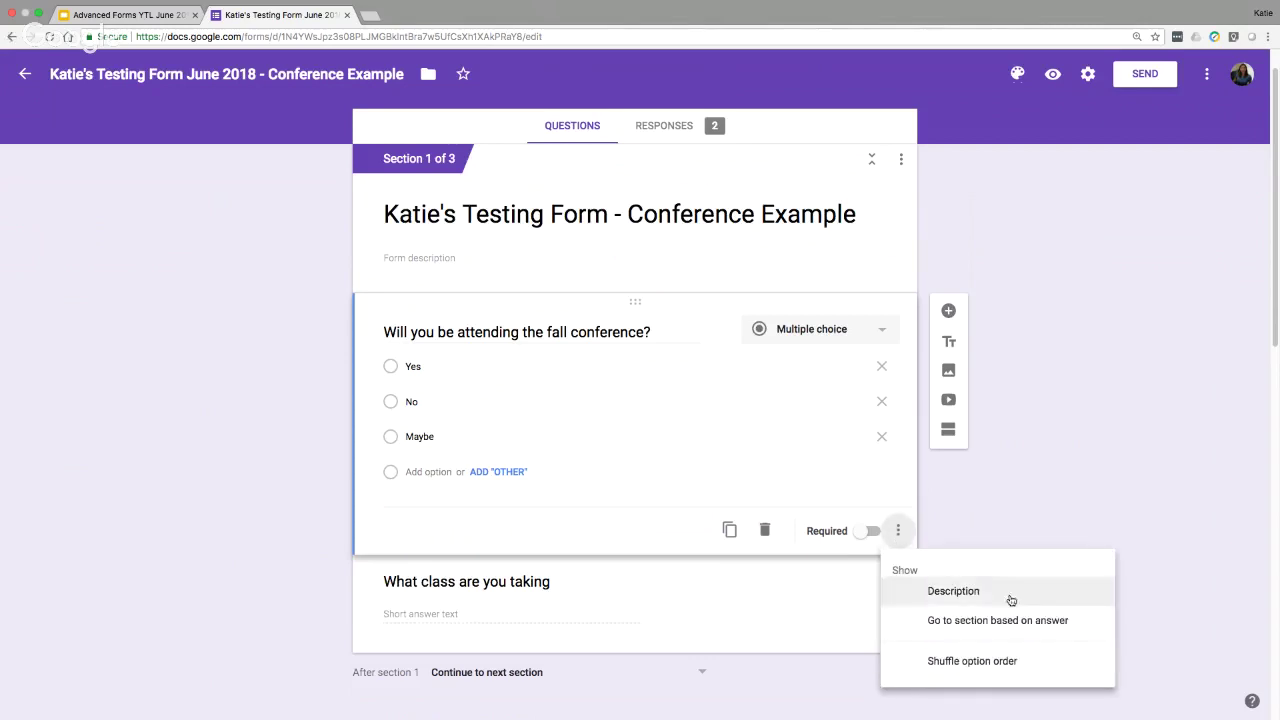
click(1060, 621)
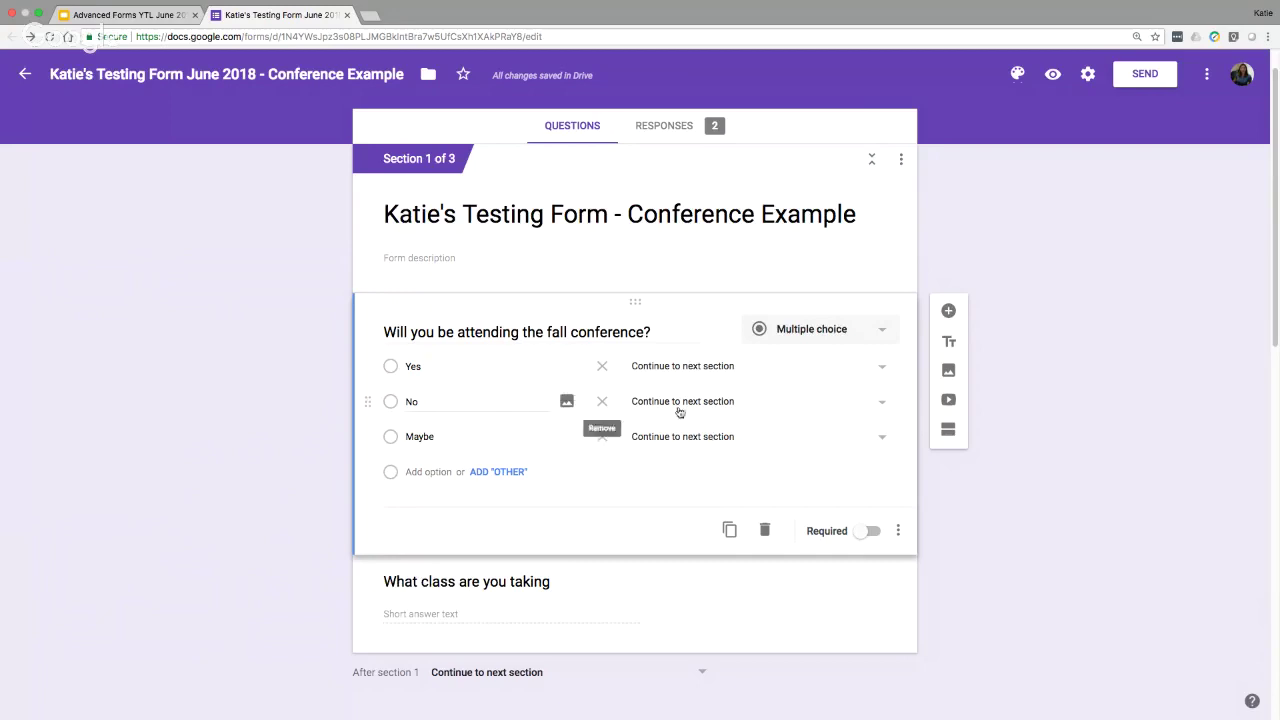
click(883, 405)
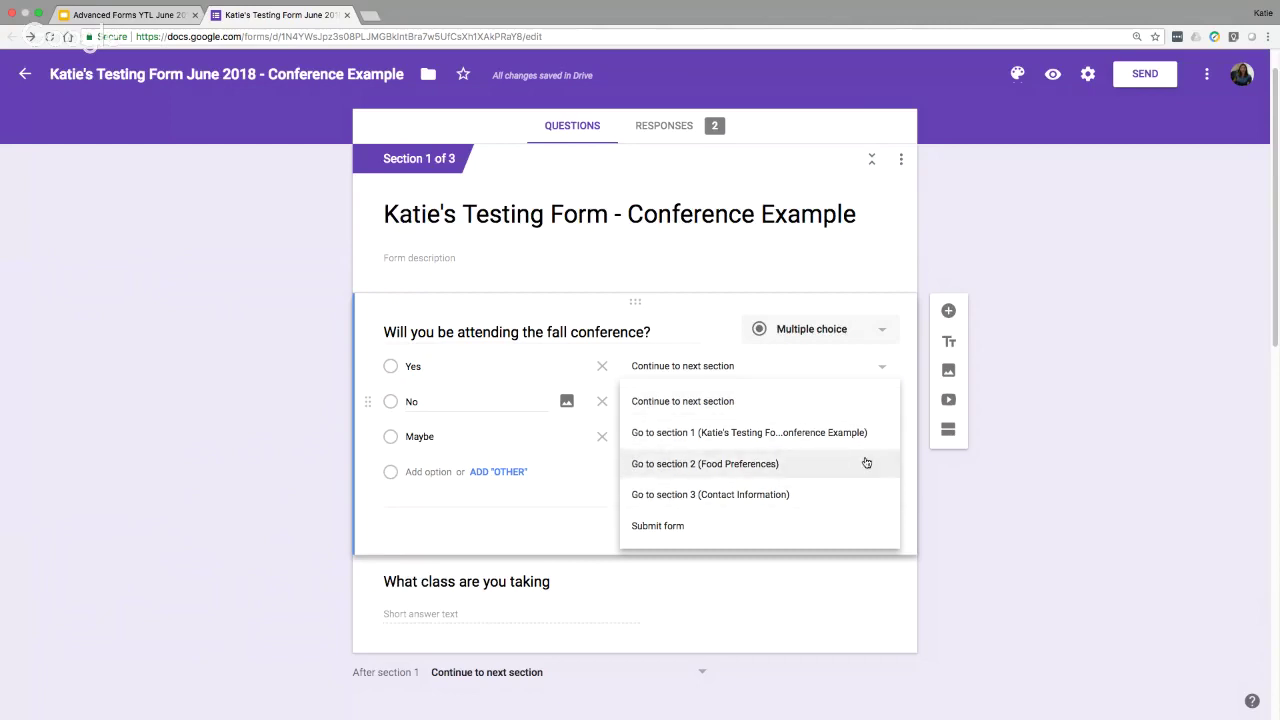
click(860, 527)
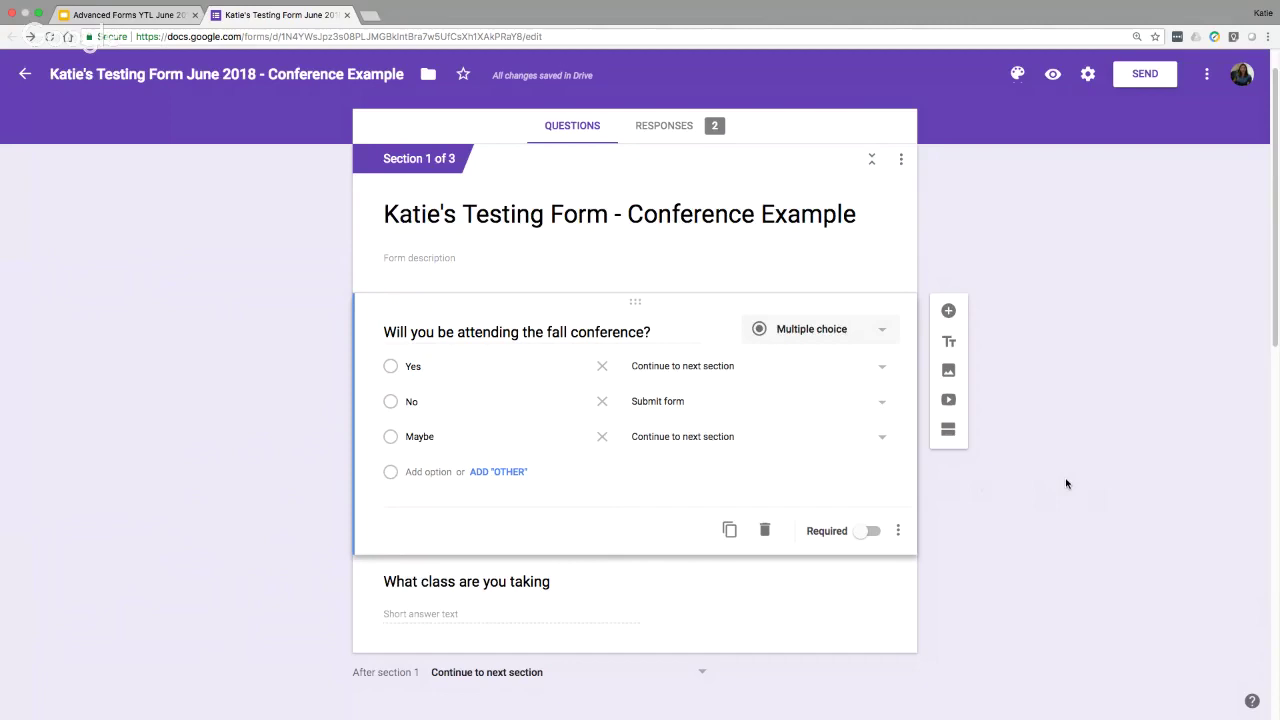
Step: Preview the form and test the branching by answering No to the fall conference question and continuing
click(1054, 79)
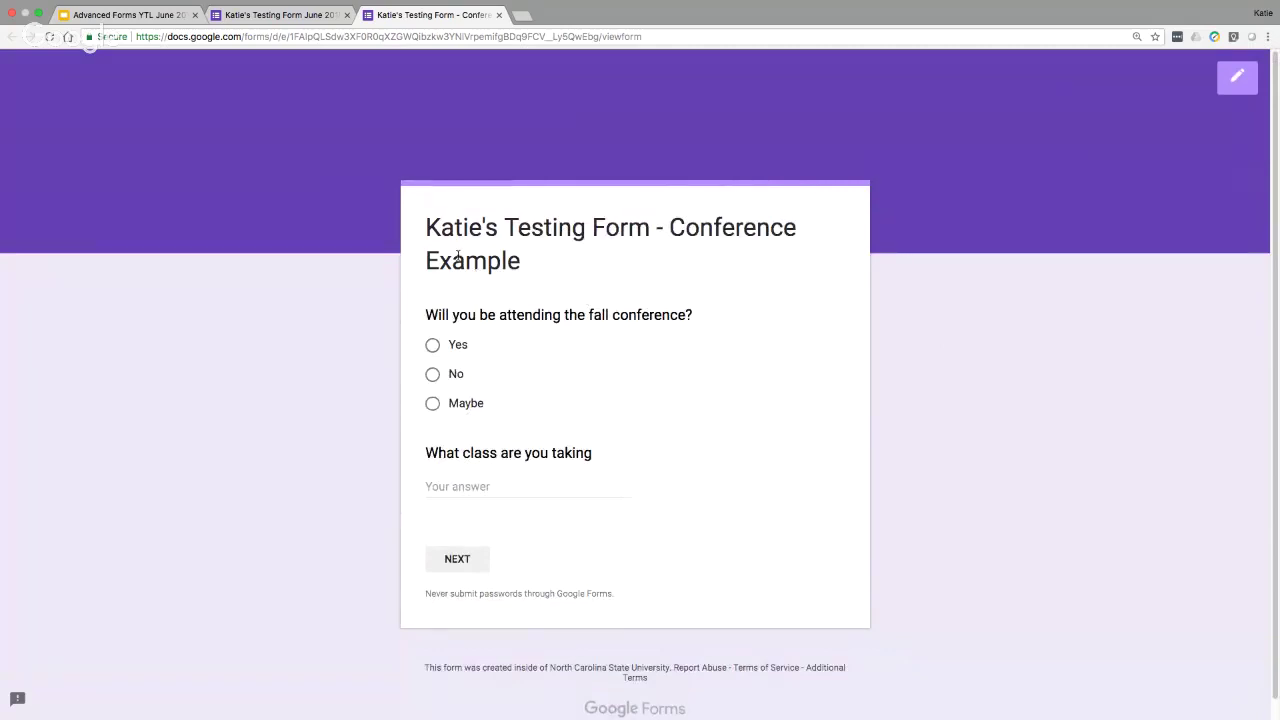
click(433, 374)
click(457, 559)
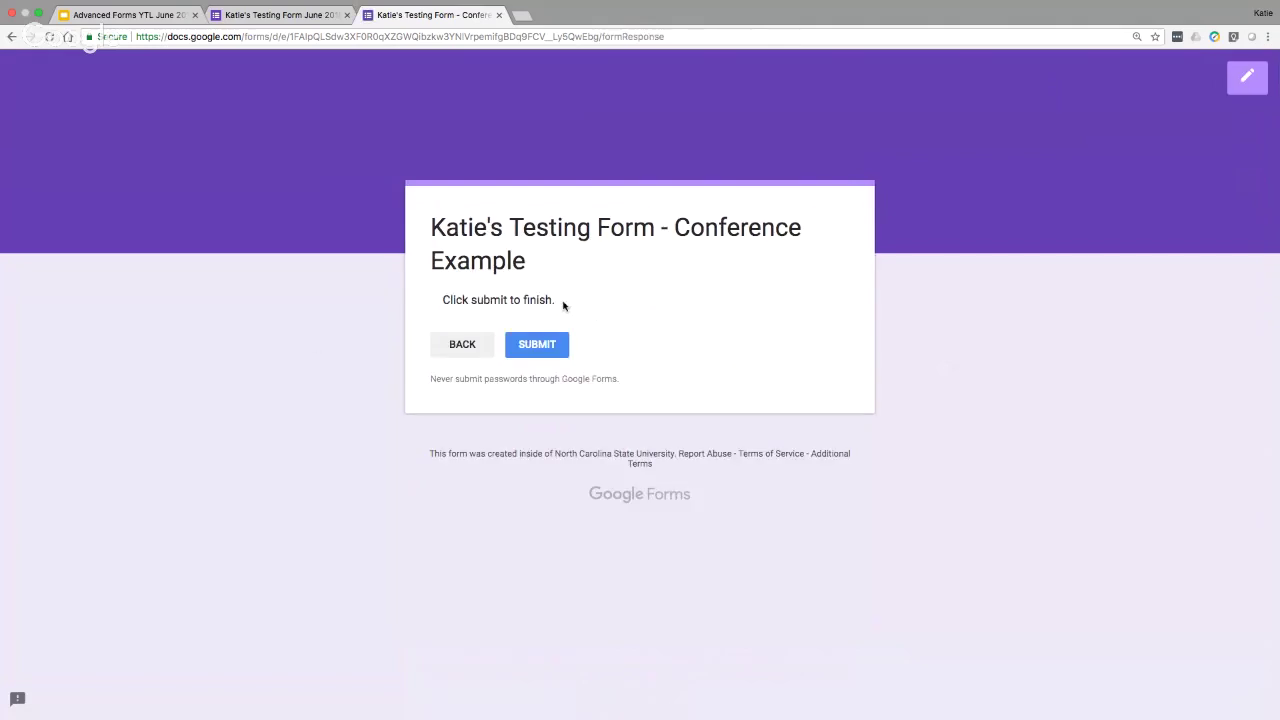
Step: Return to the first section of the preview, change the conference answer to Yes, and continue to the following section
click(467, 352)
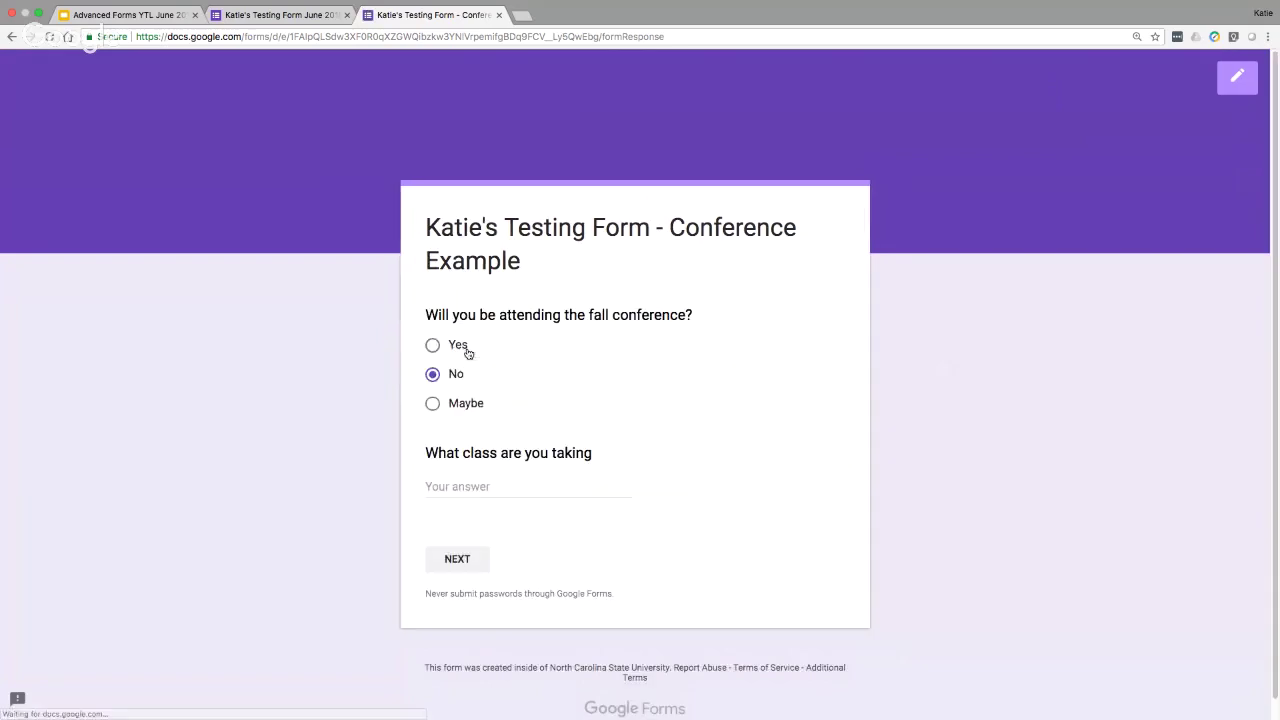
click(432, 345)
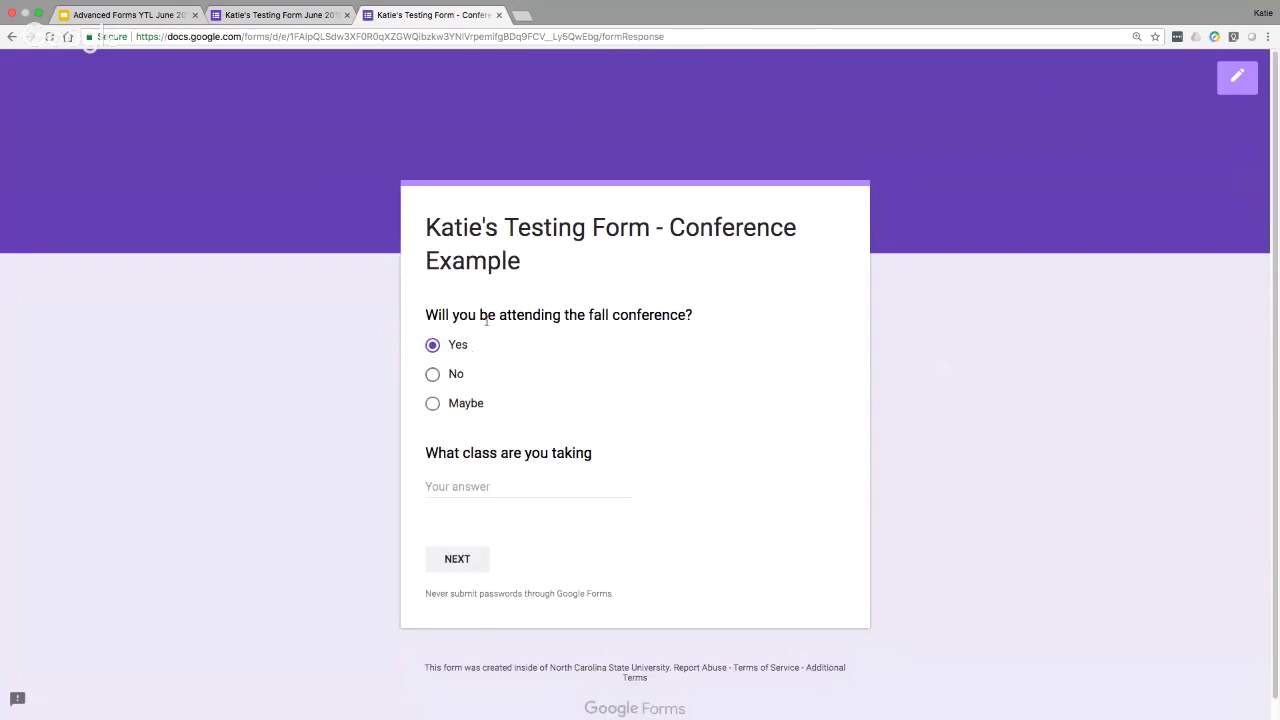
click(456, 560)
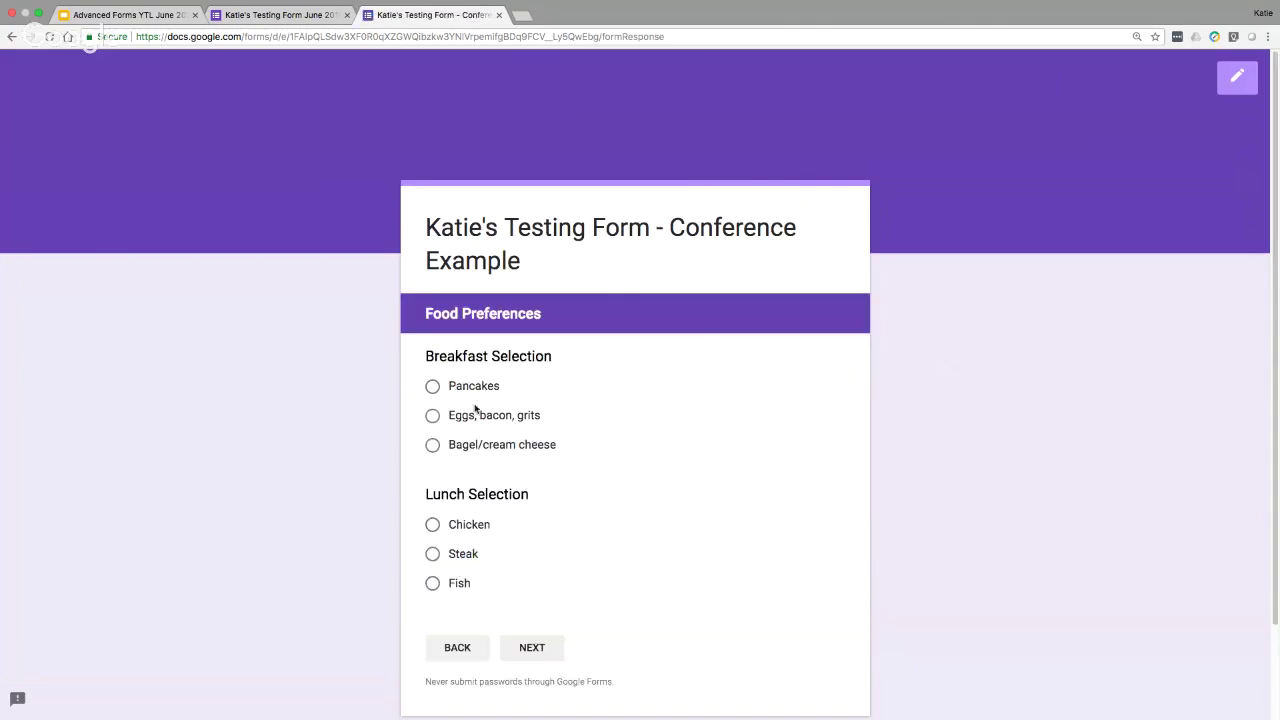
scroll(930, 449, down, 1)
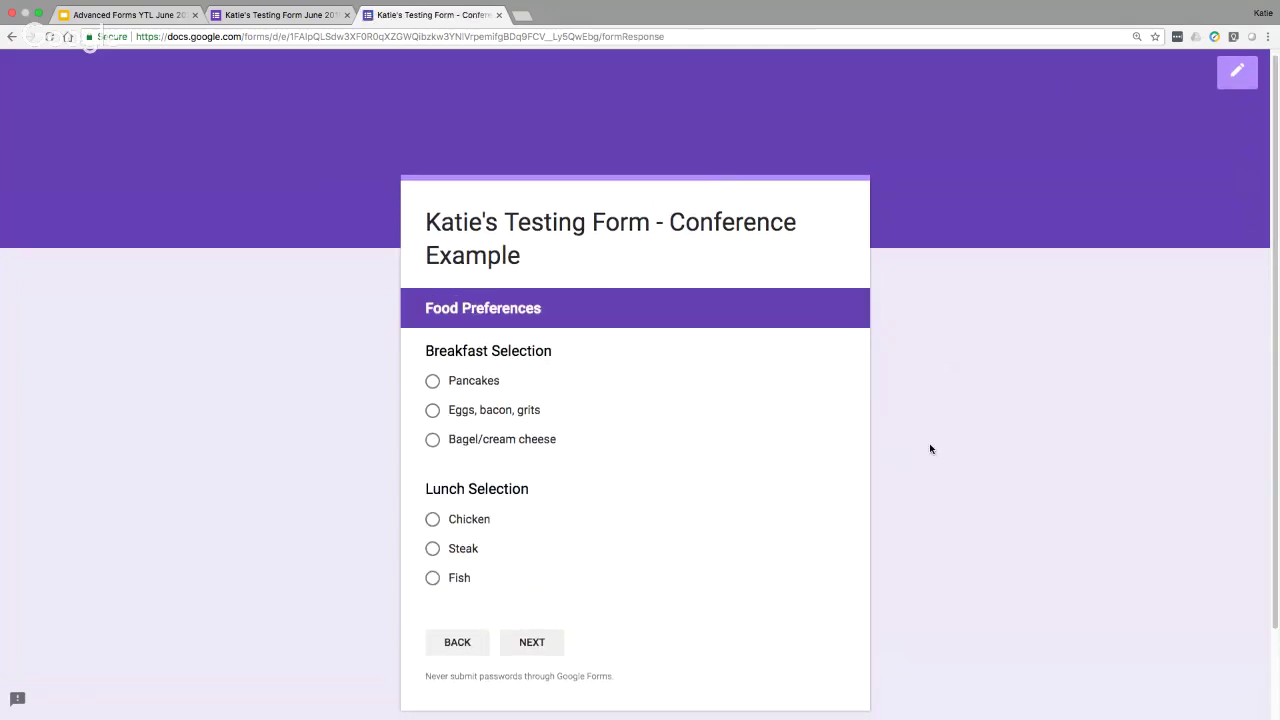
scroll(930, 449, up, 1)
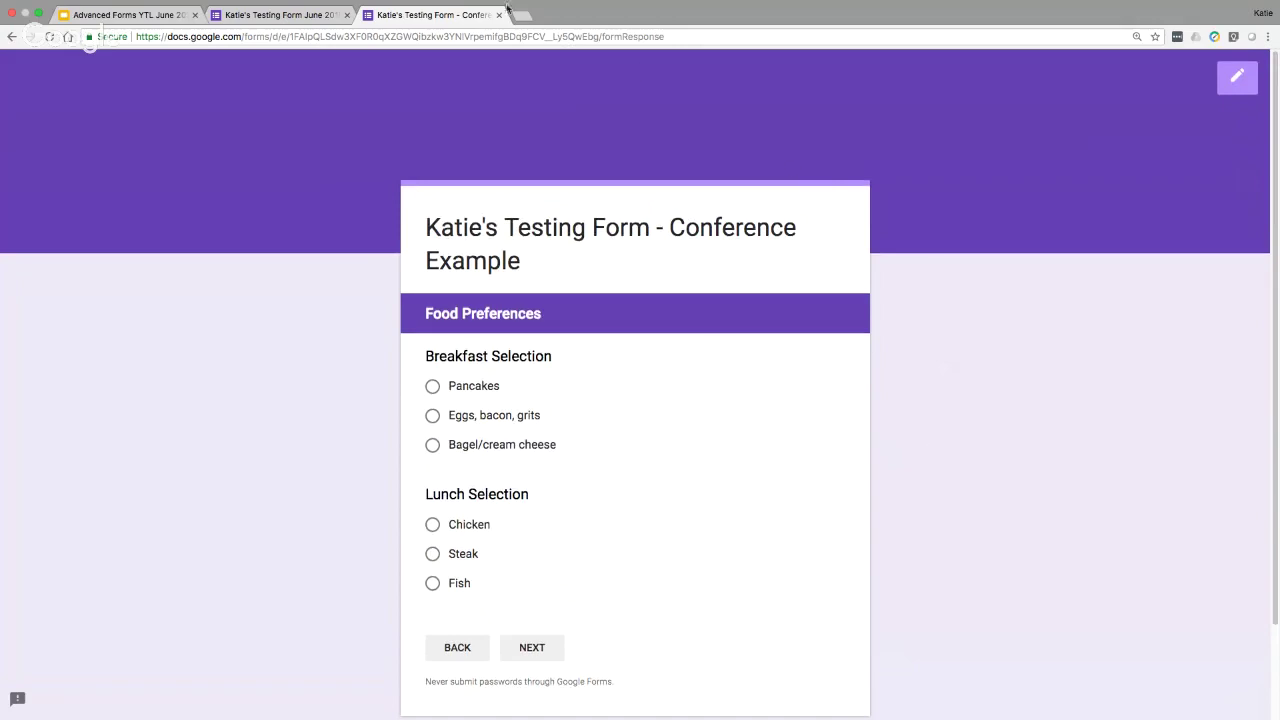
Step: Close the preview and the conference form, and advance the presentation to the File Attachment details slide
click(512, 15)
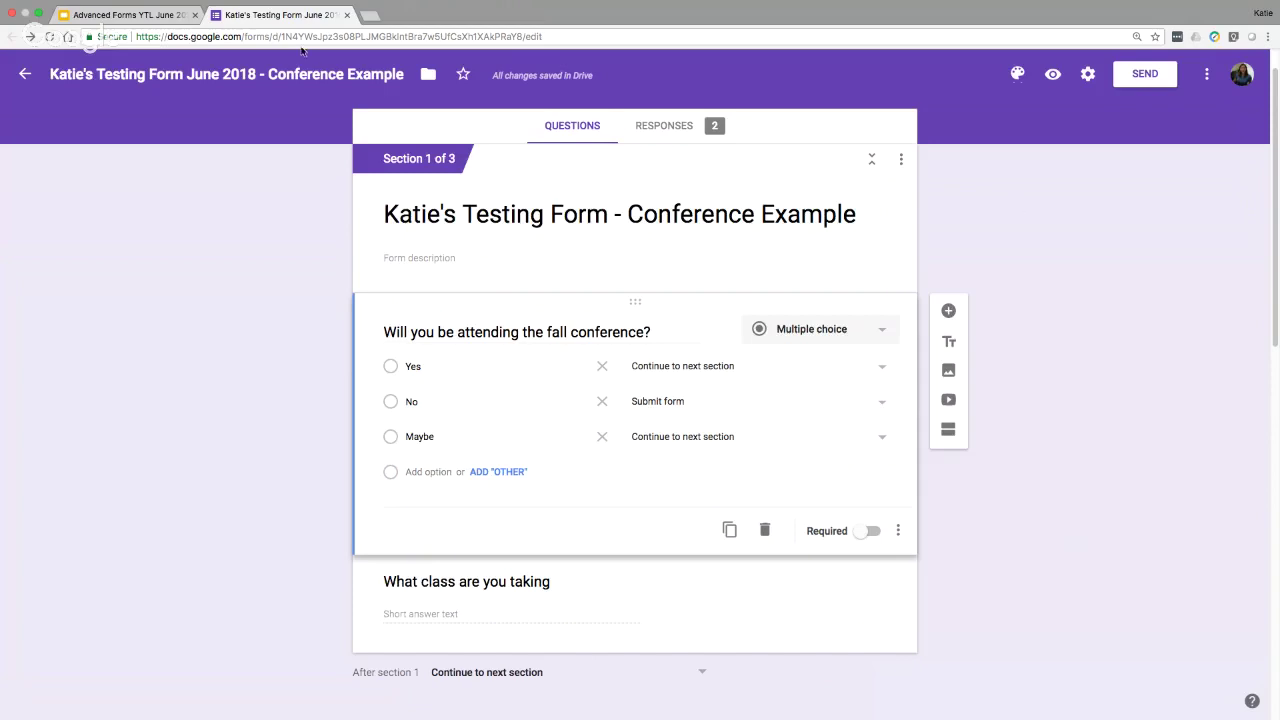
click(347, 15)
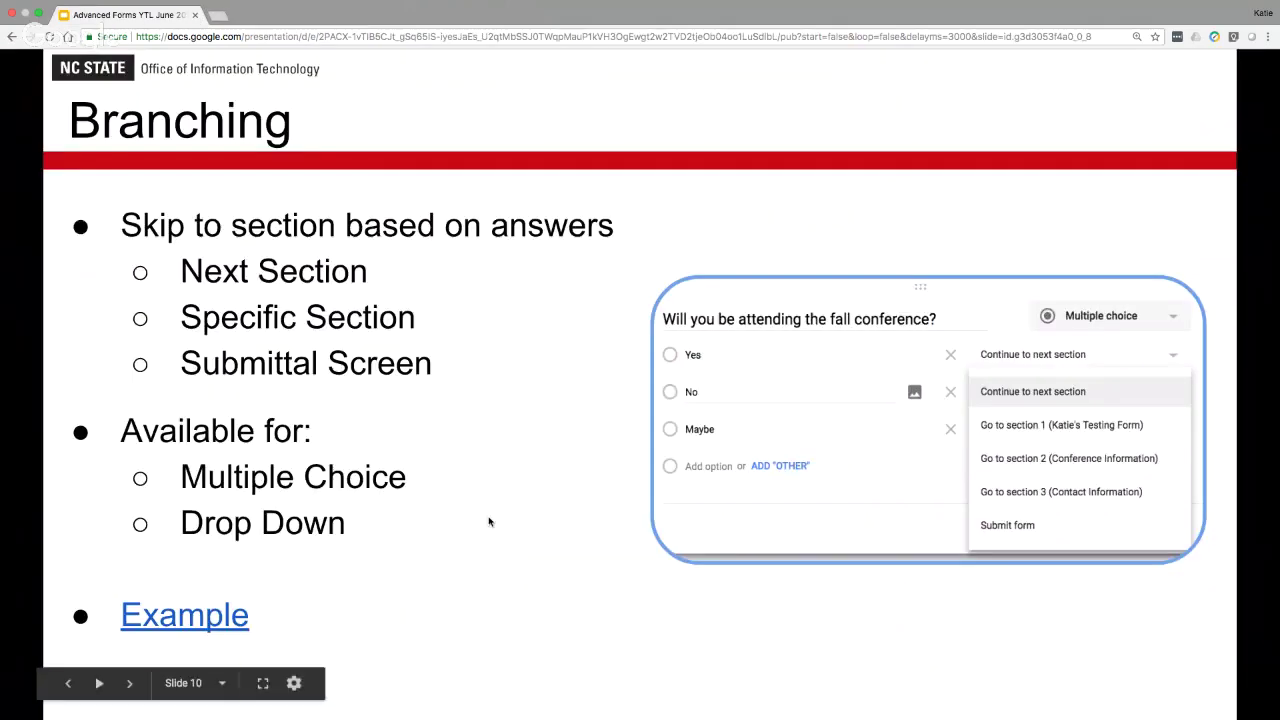
click(489, 520)
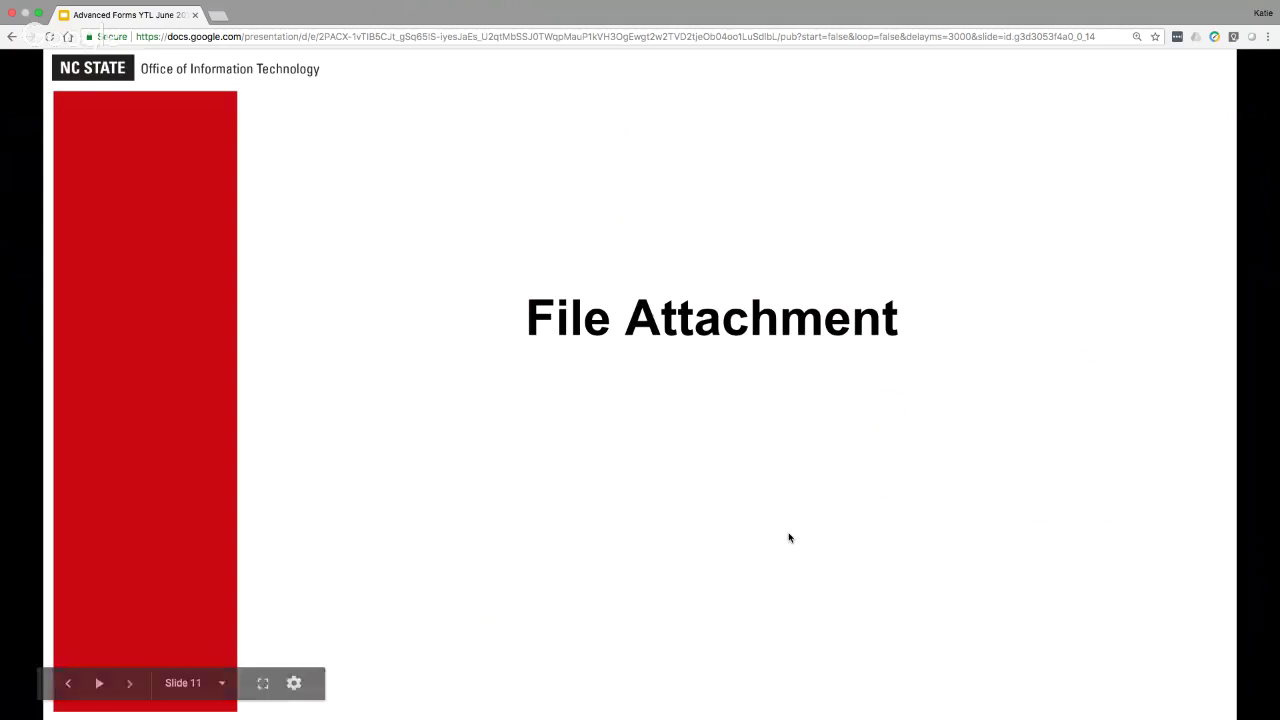
click(790, 505)
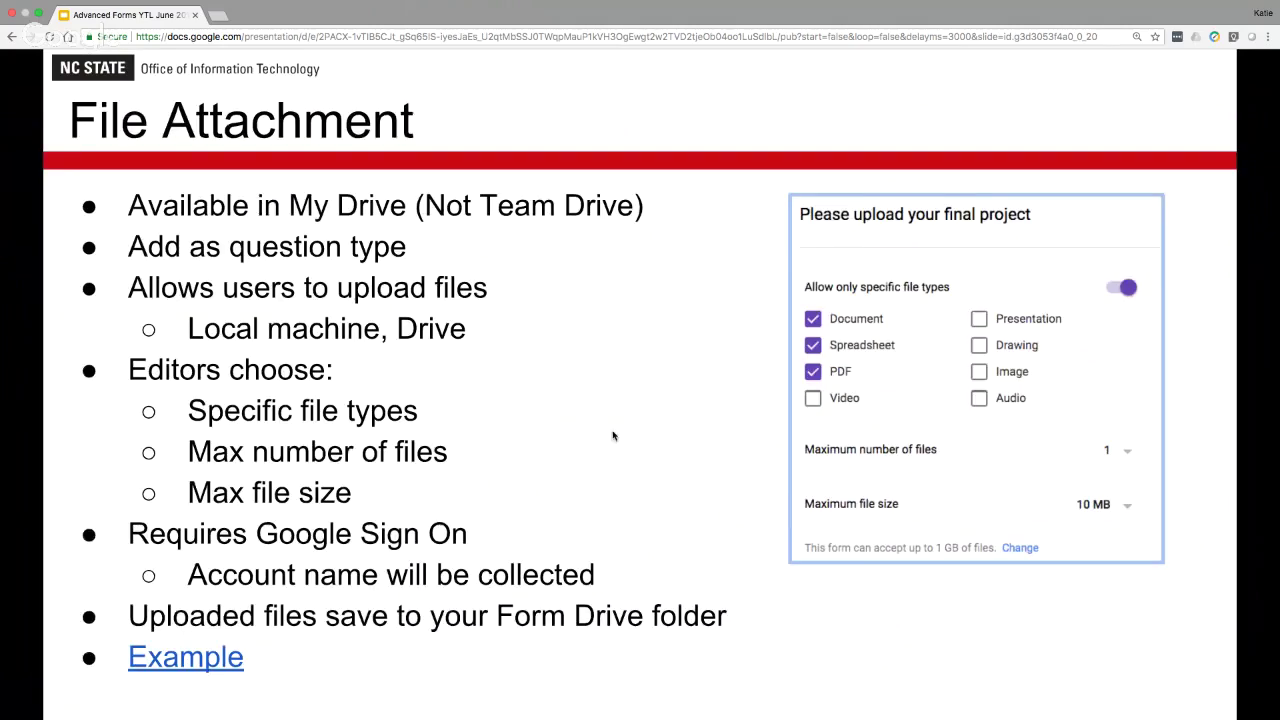
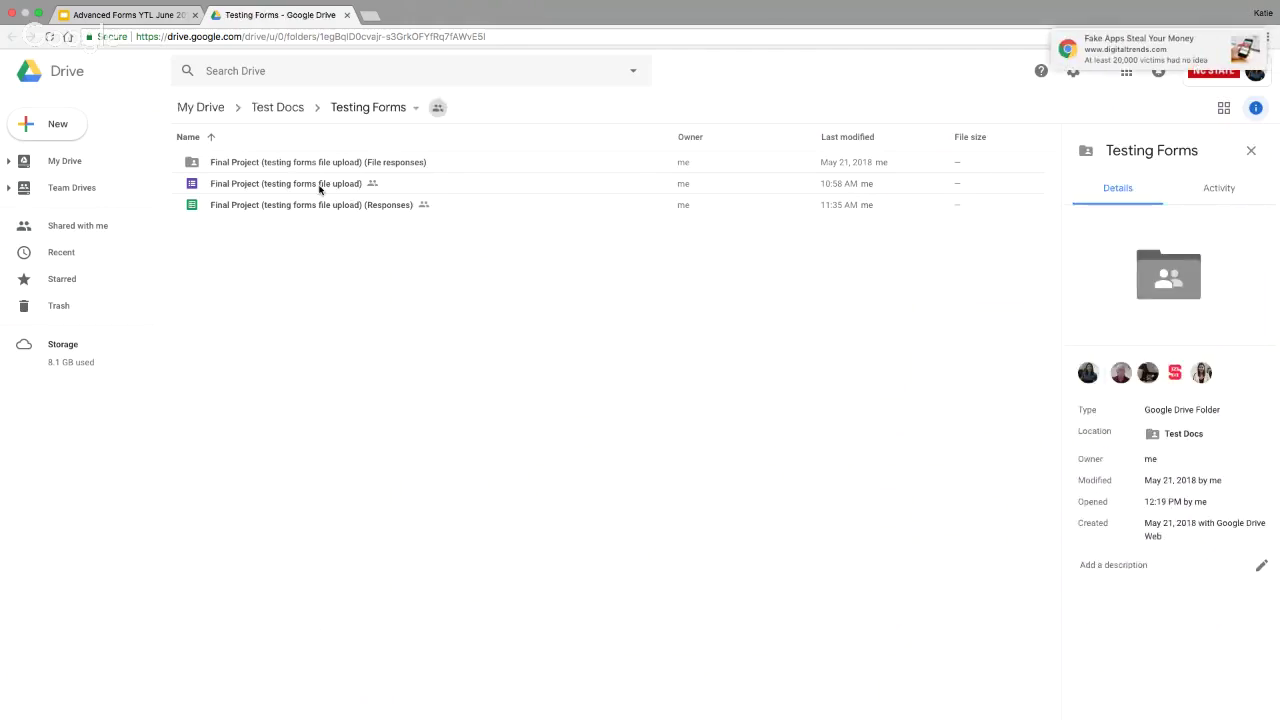
Step: Open the "Final Project (testing forms file upload)" form and add a question titled "Please upload your project file."
double_click(319, 184)
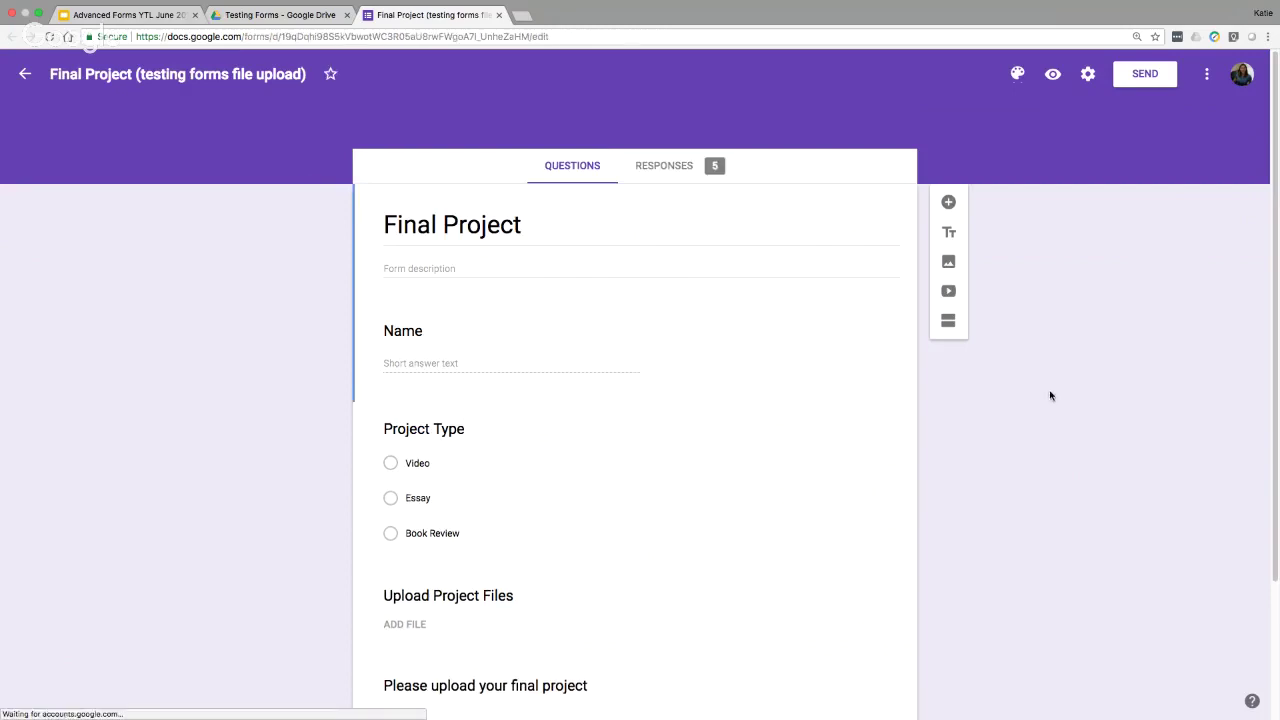
scroll(1050, 396, down, 1)
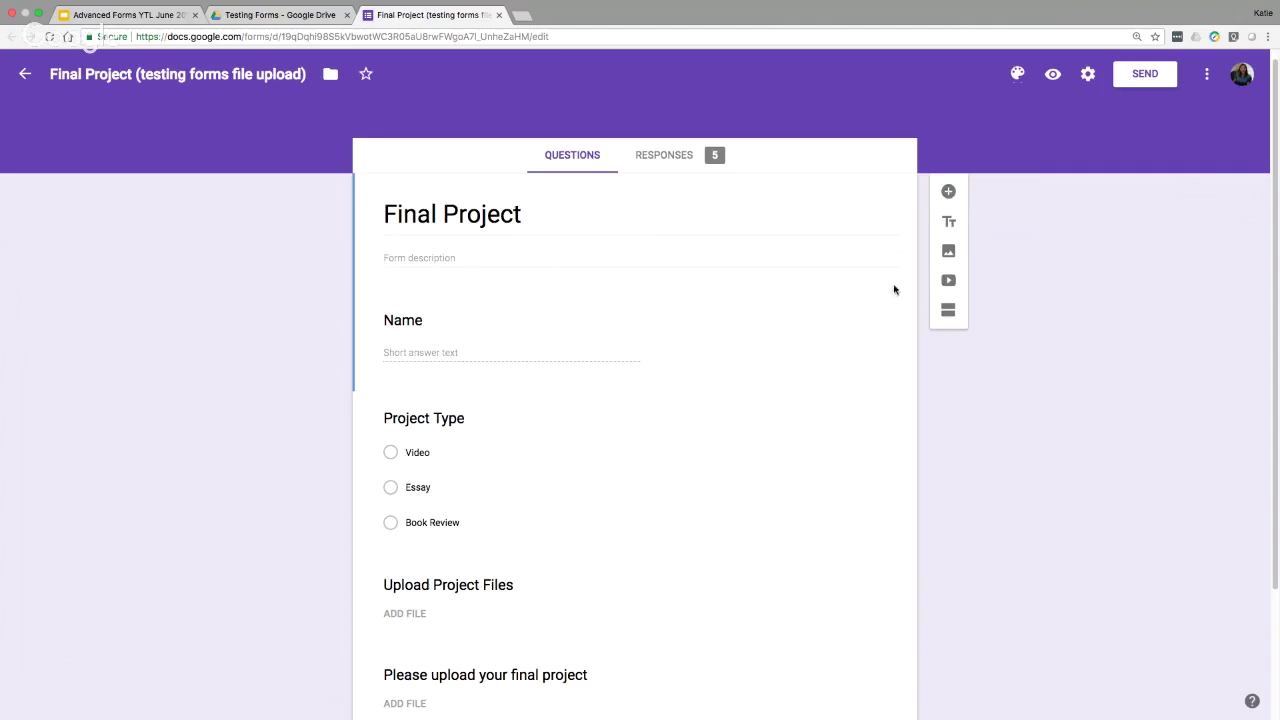
click(947, 192)
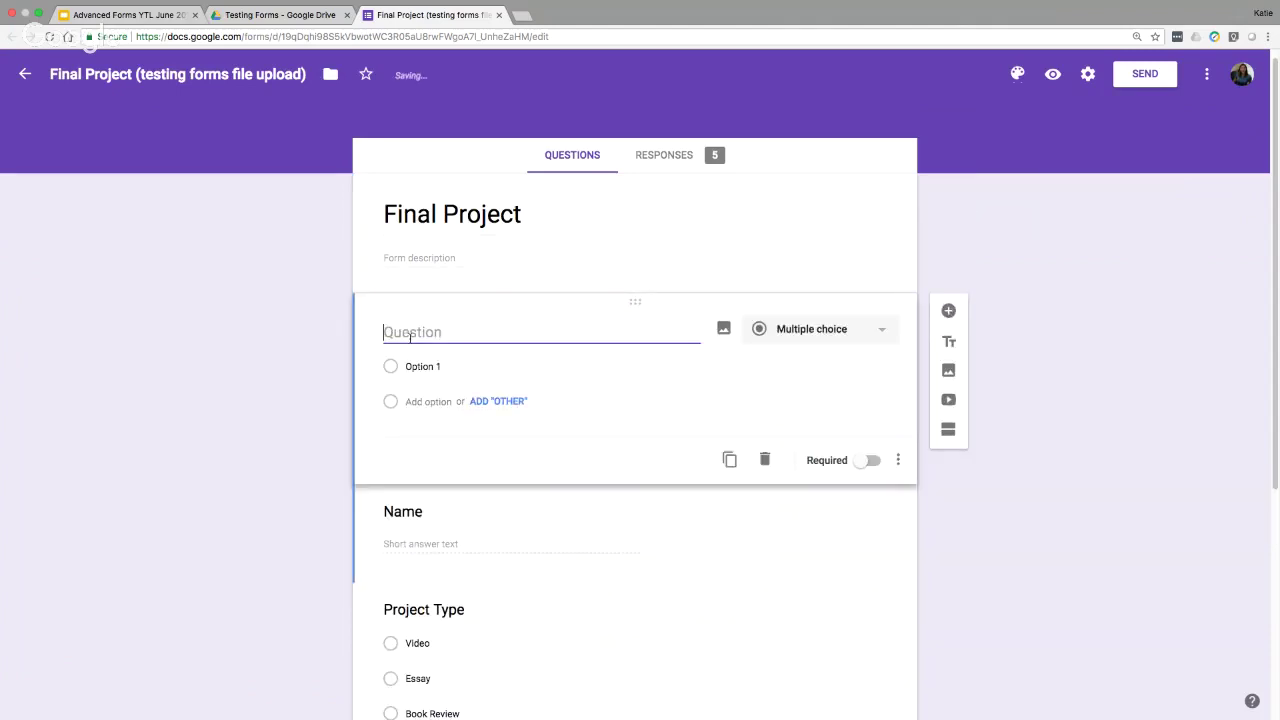
text(P)
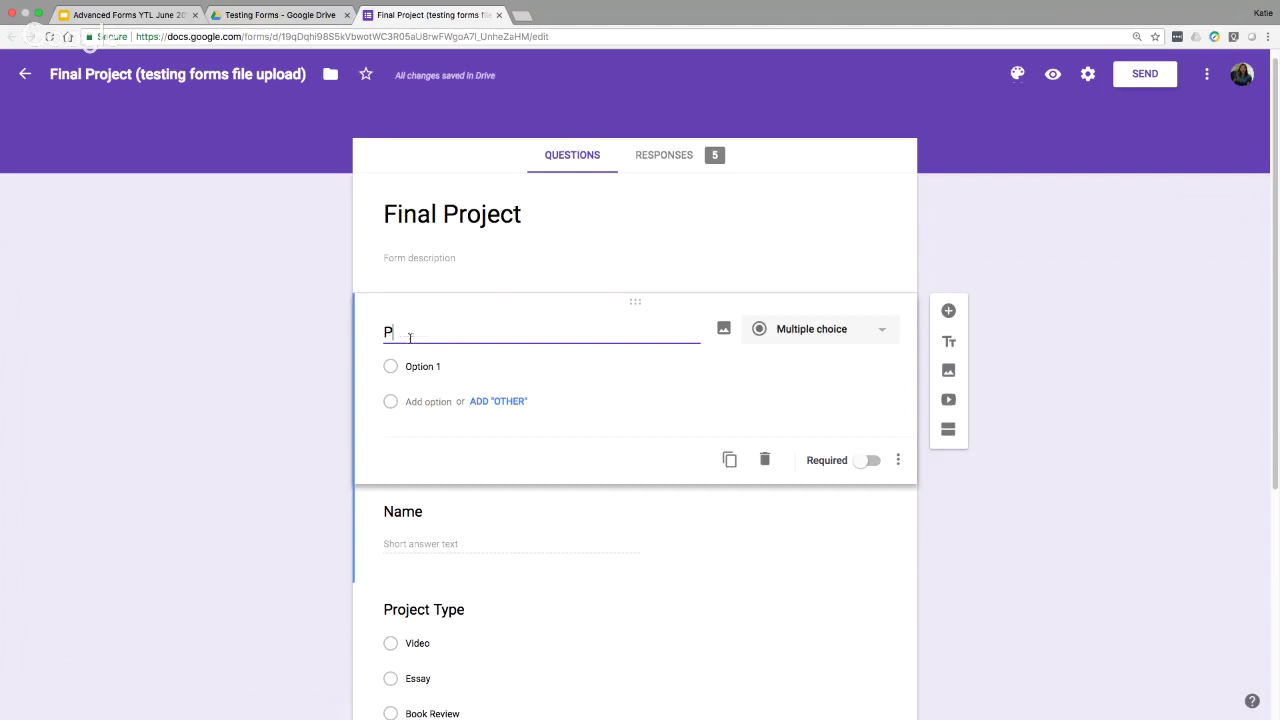
text(lease upload your p)
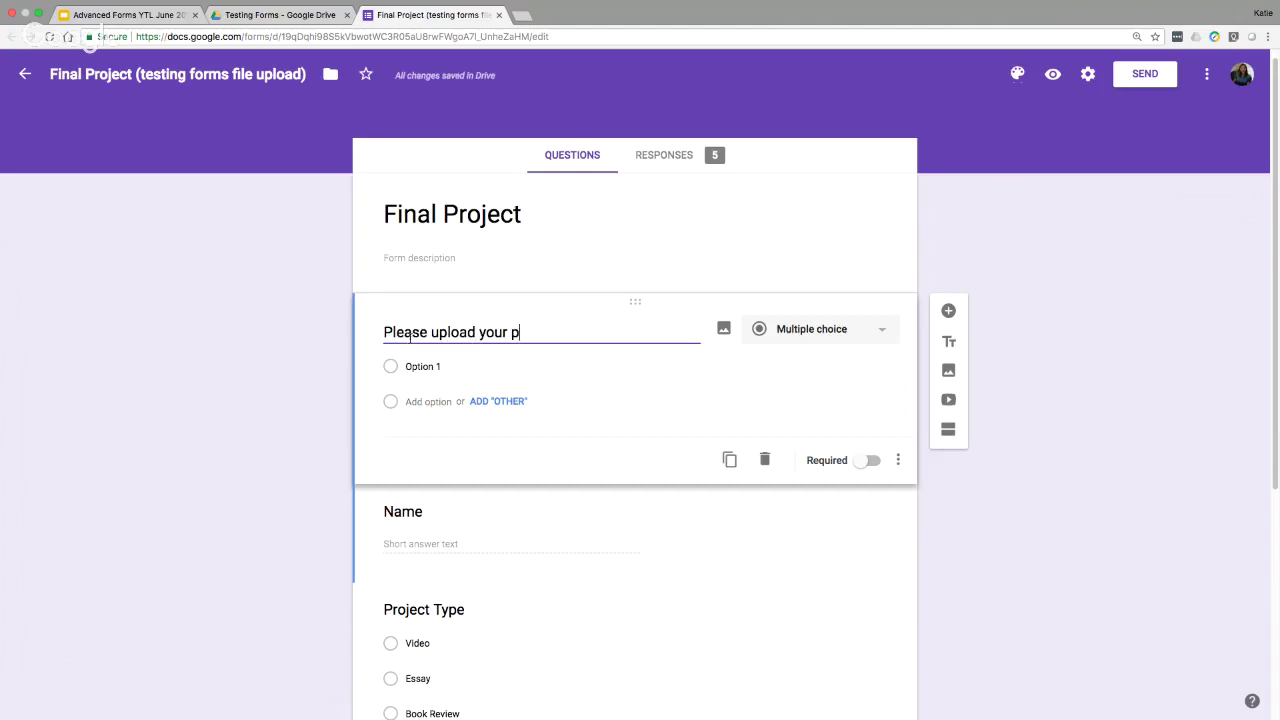
text(roject files)
key(BackSpace)
Step: Change the new question's type to File upload and agree to let respondents upload files to Drive
click(884, 333)
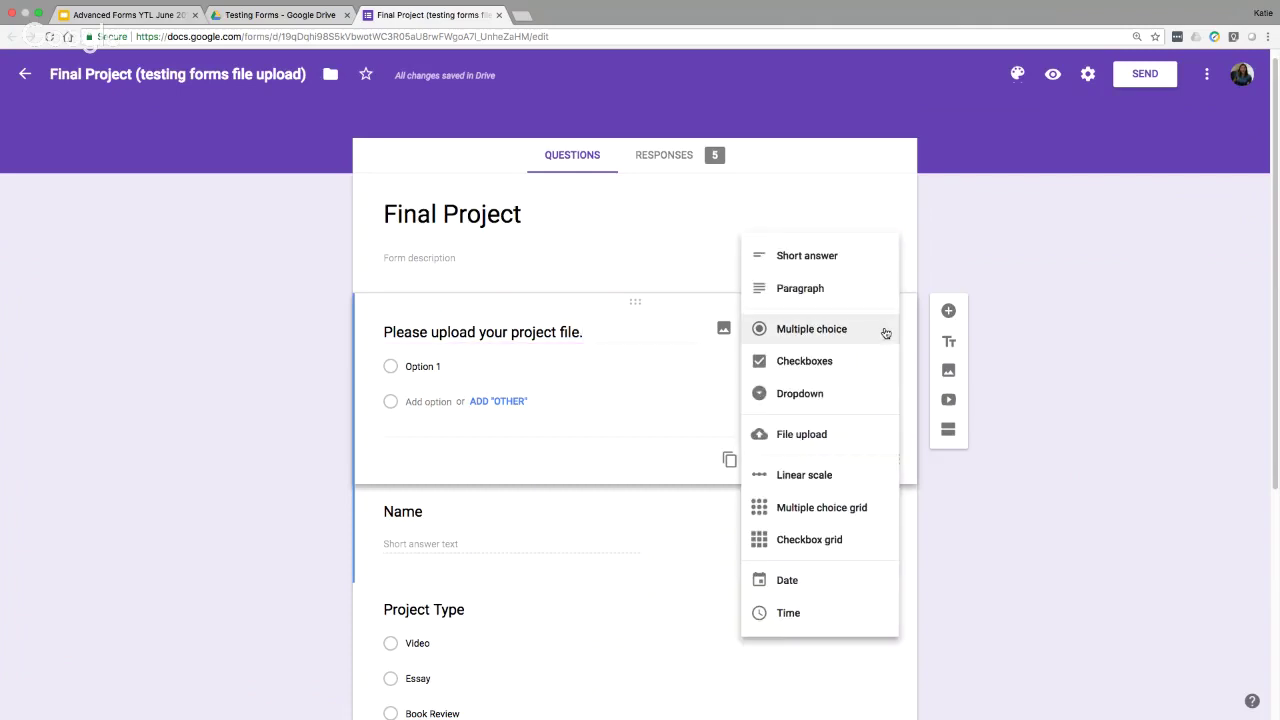
click(817, 438)
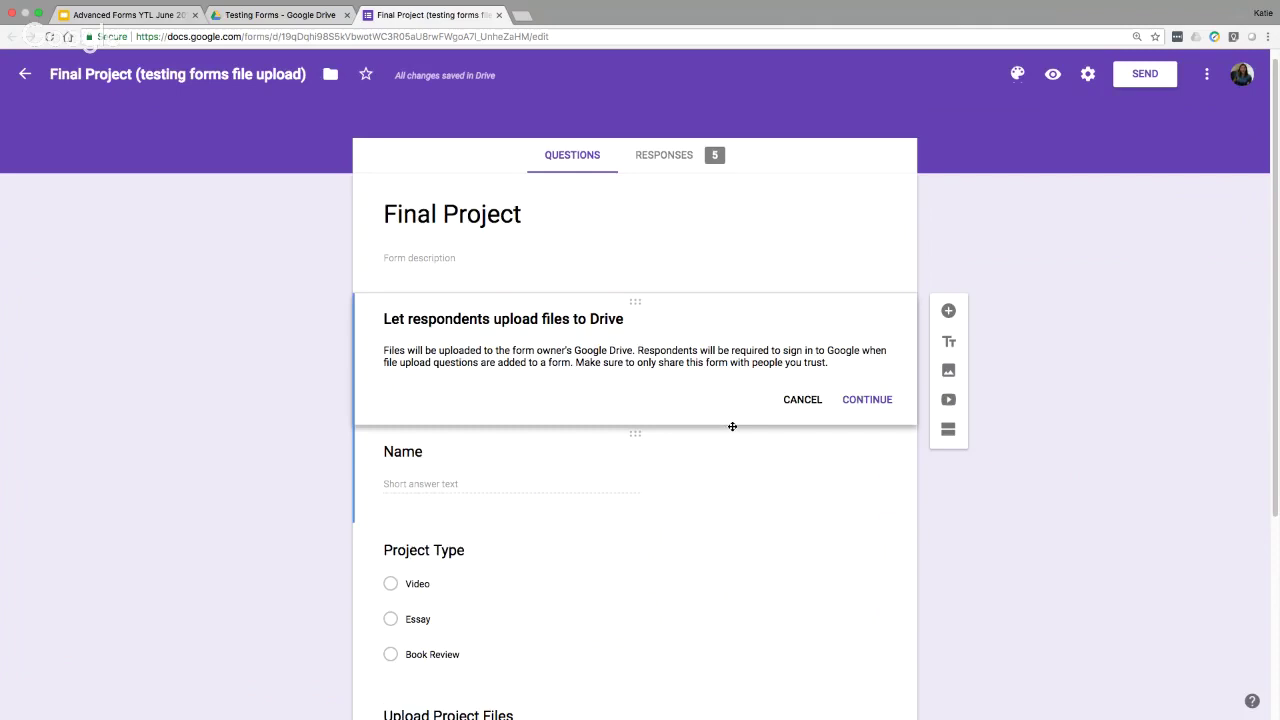
click(866, 401)
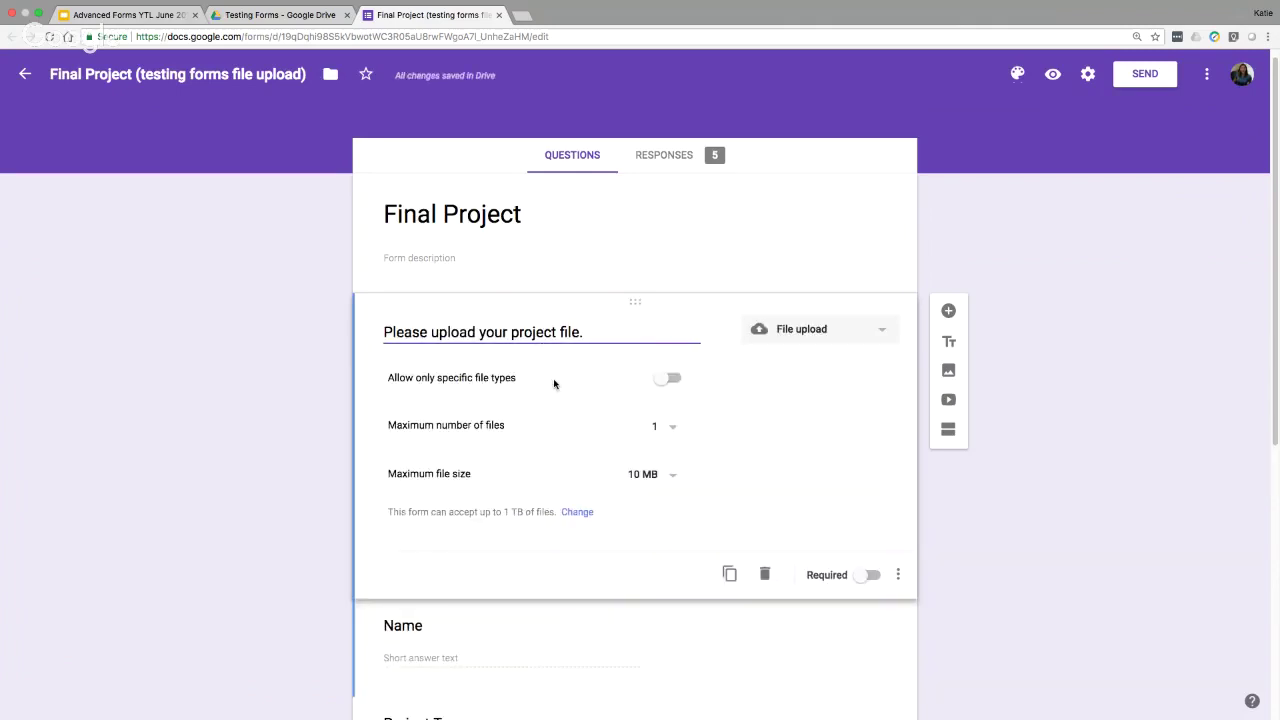
Step: Allow only specific file types for the upload question, leaving just Document and PDF selected
click(666, 379)
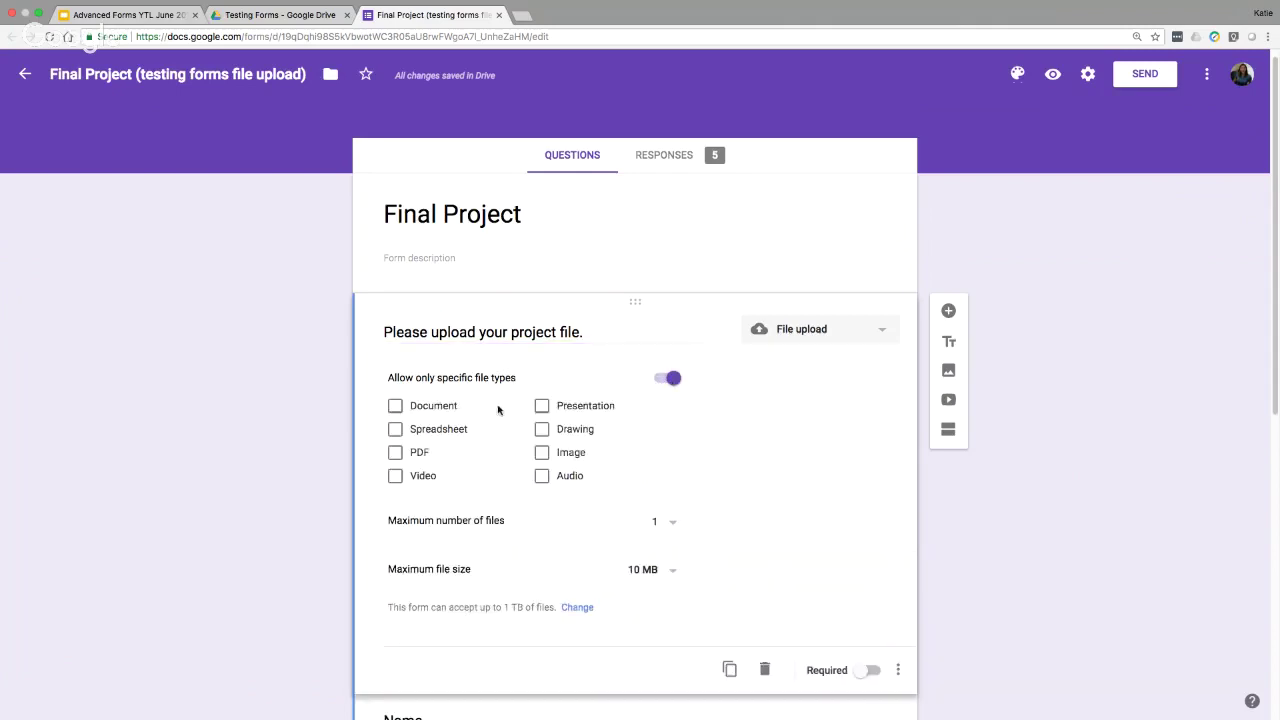
click(395, 405)
click(395, 429)
click(395, 452)
click(538, 456)
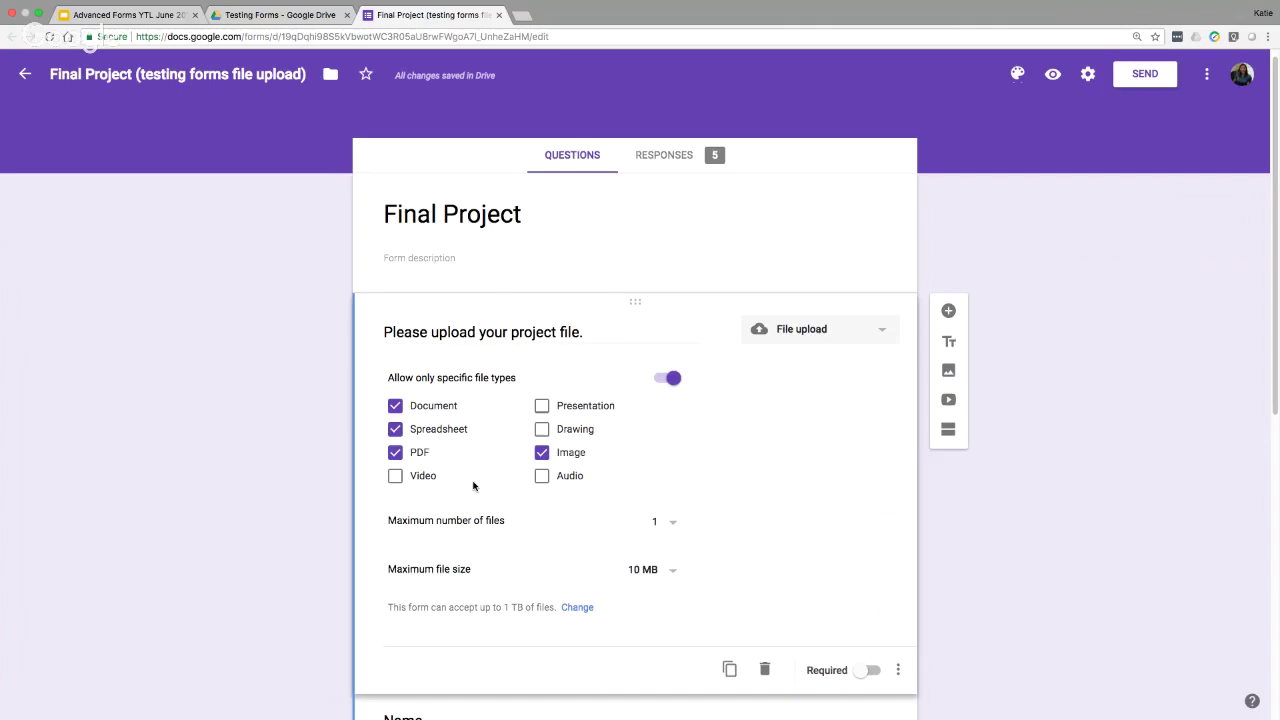
click(395, 429)
click(533, 453)
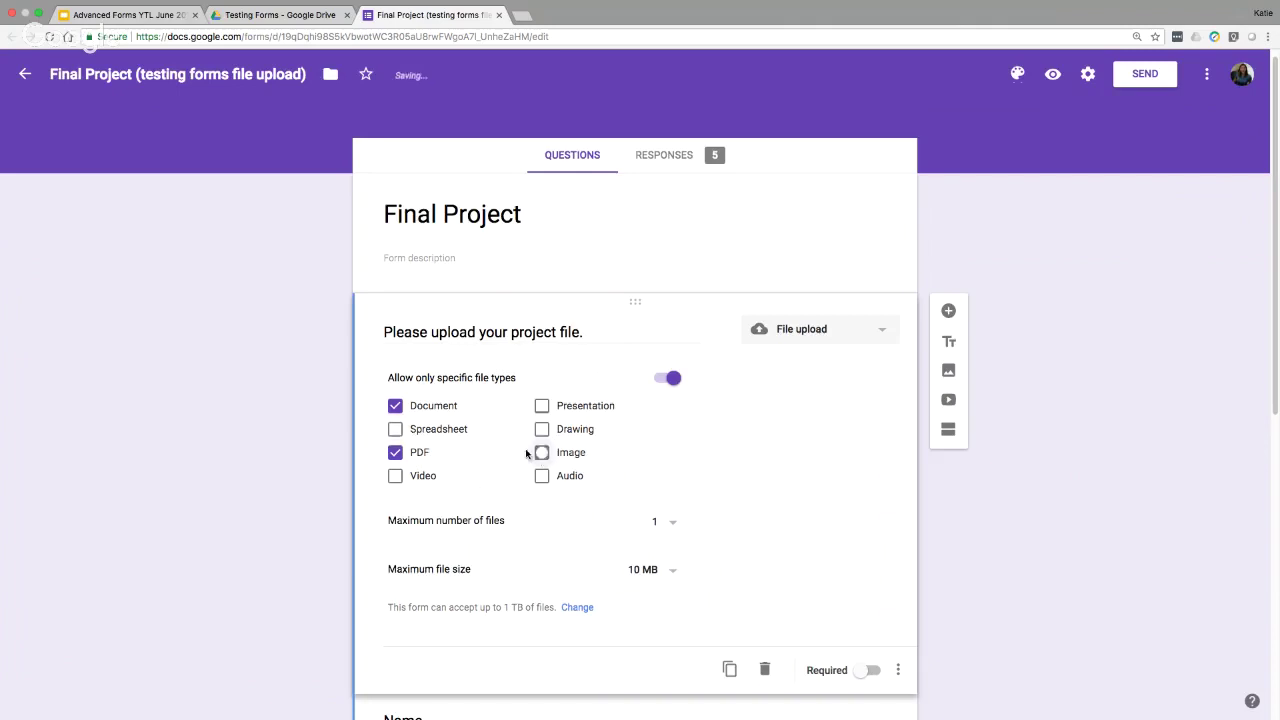
Step: Also allow Spreadsheet and Image files for the "Please upload your project file." question
click(395, 429)
scroll(776, 445, down, 3)
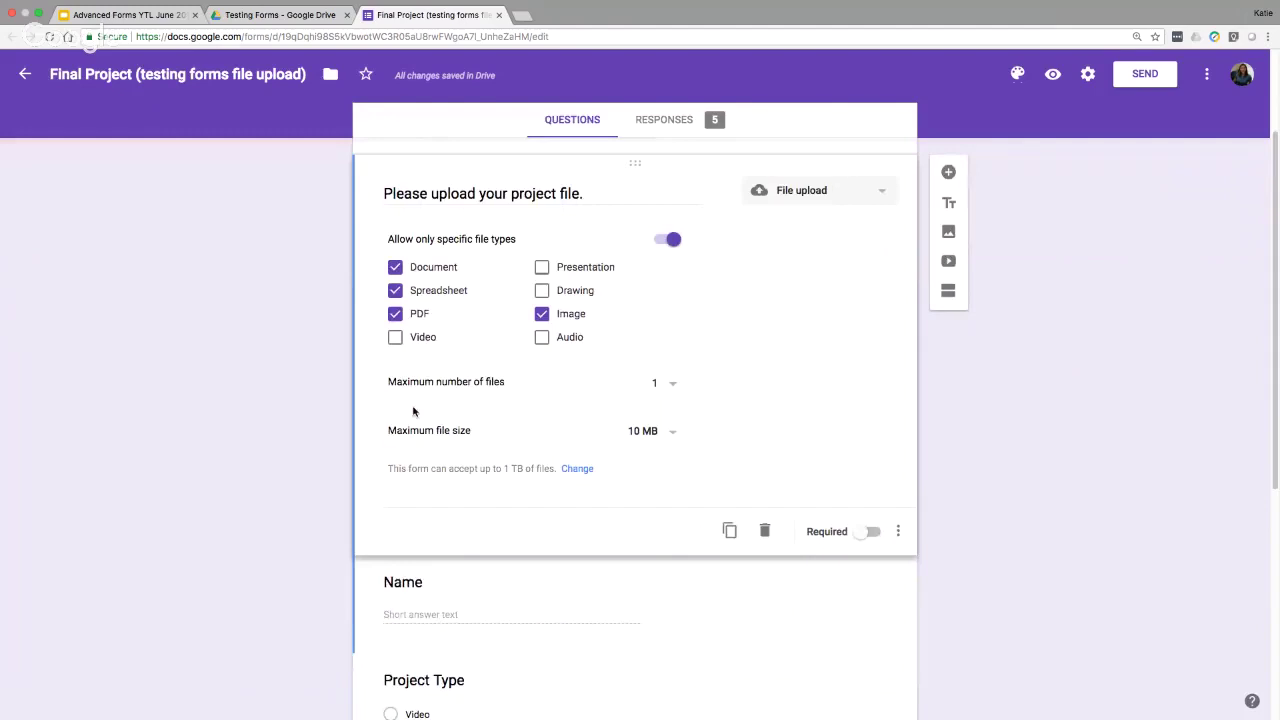
Step: Set the upload question's maximum number of files to 5 and its maximum file size to 10 GB
click(676, 384)
click(669, 408)
click(676, 388)
click(660, 362)
click(675, 382)
click(657, 409)
click(673, 431)
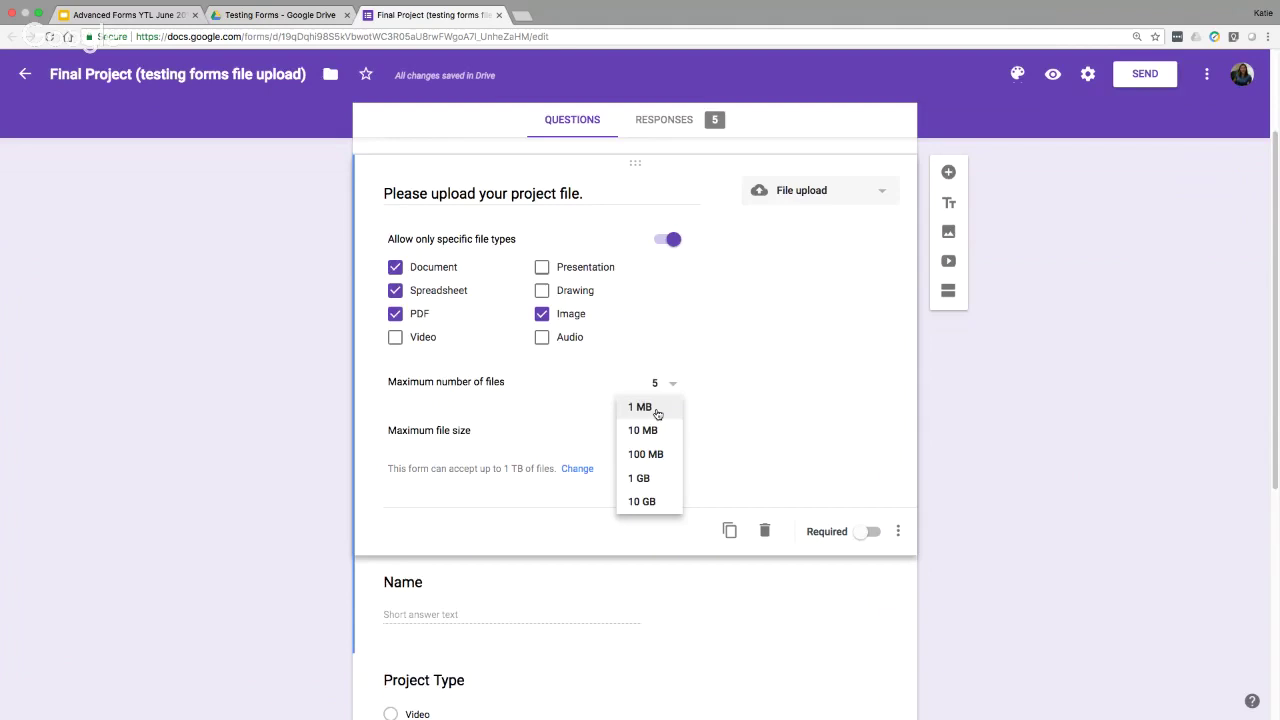
click(643, 500)
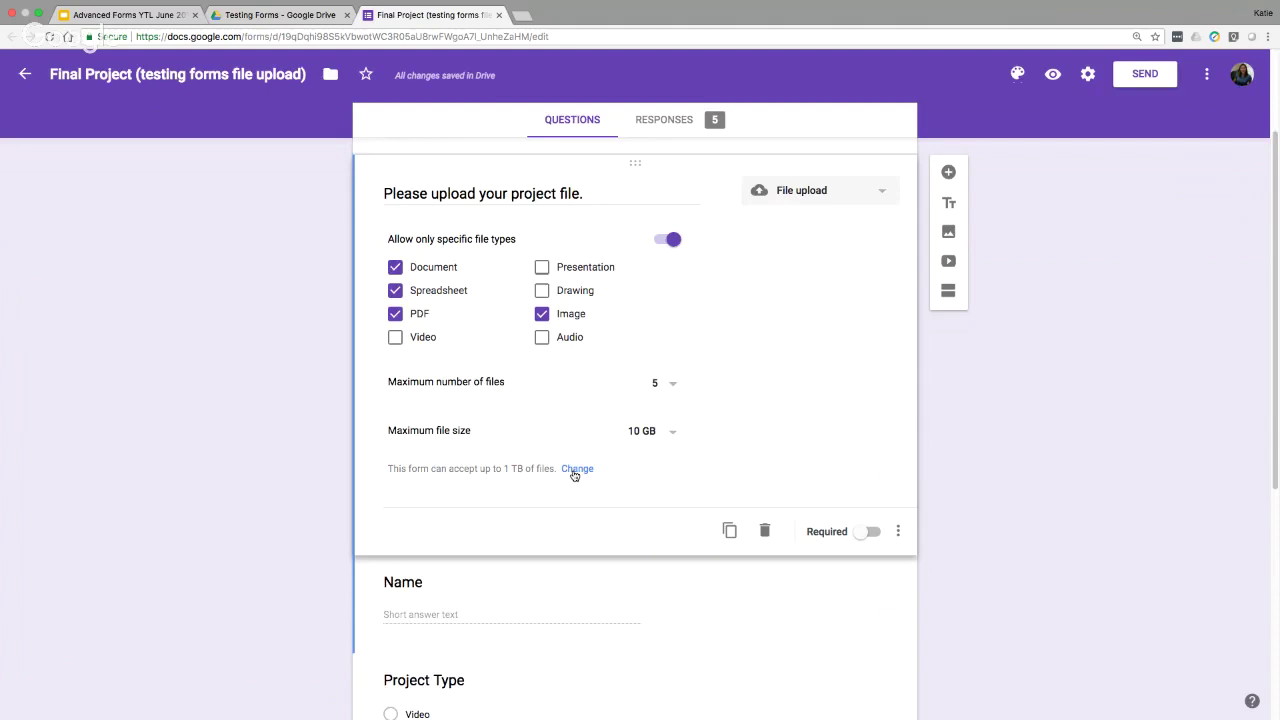
Step: Review the options for the maximum size of all files uploaded, keep 1 TB, and save the form settings
click(576, 470)
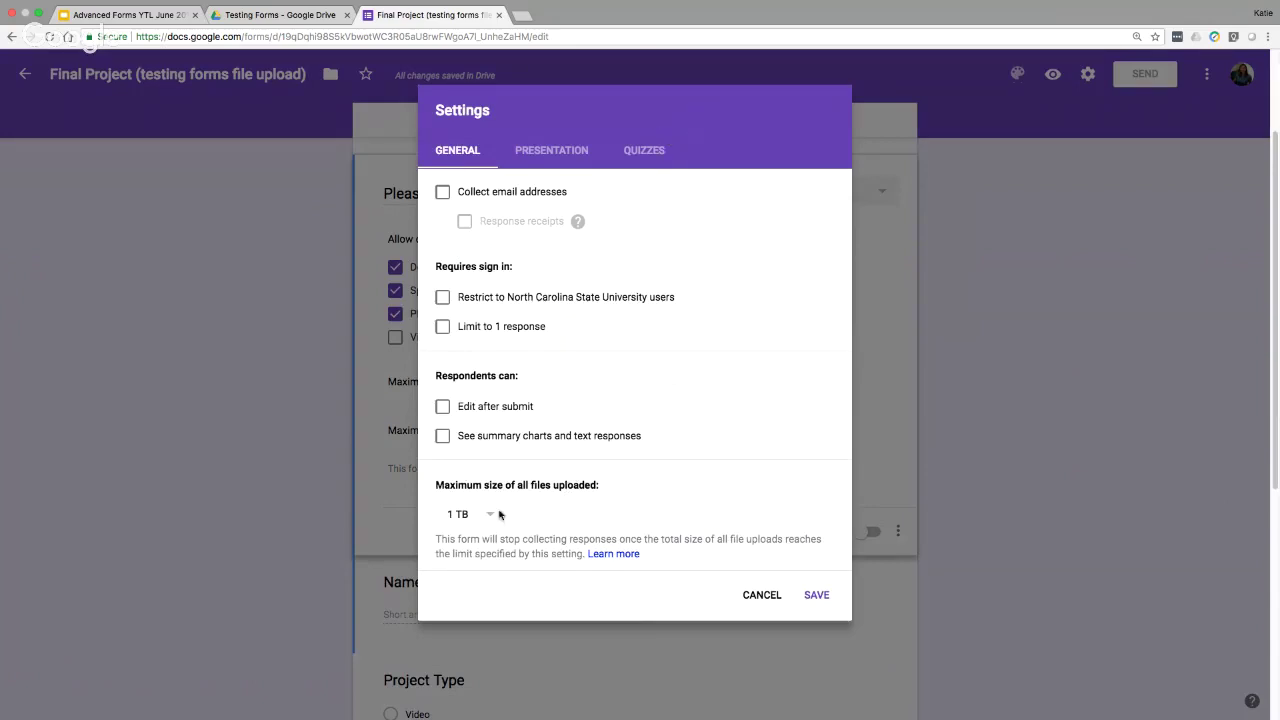
click(490, 516)
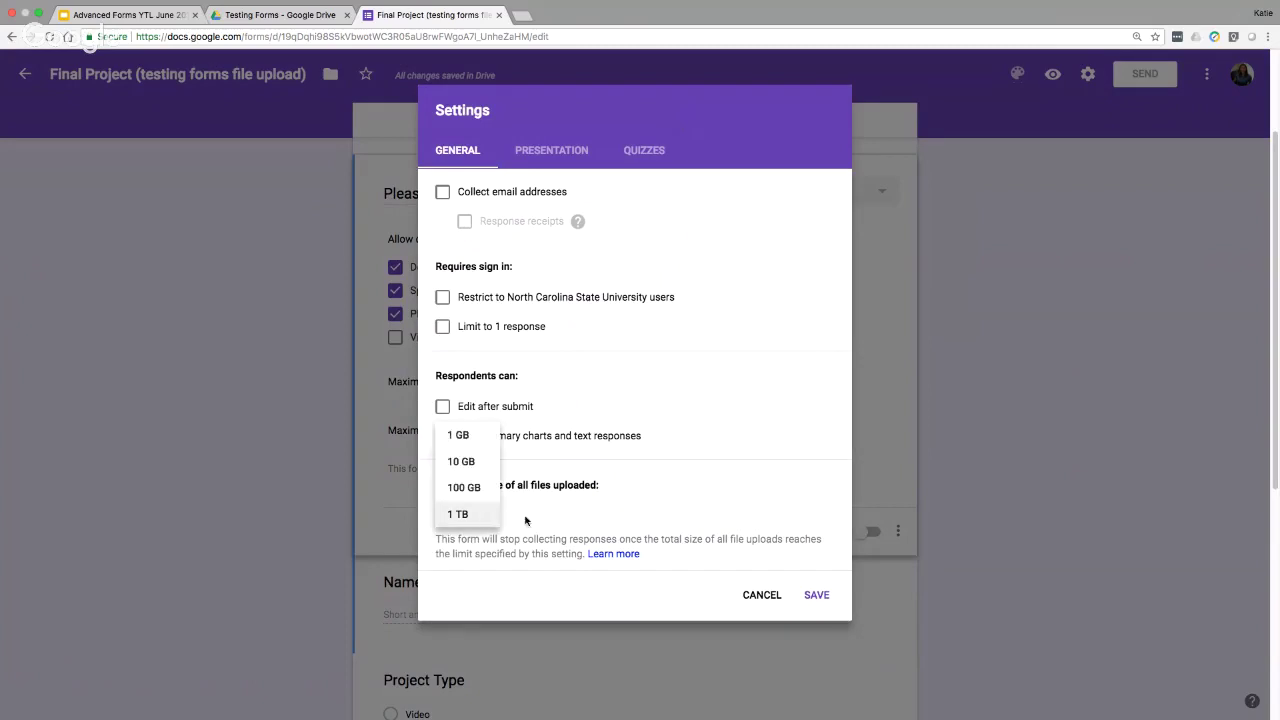
click(527, 517)
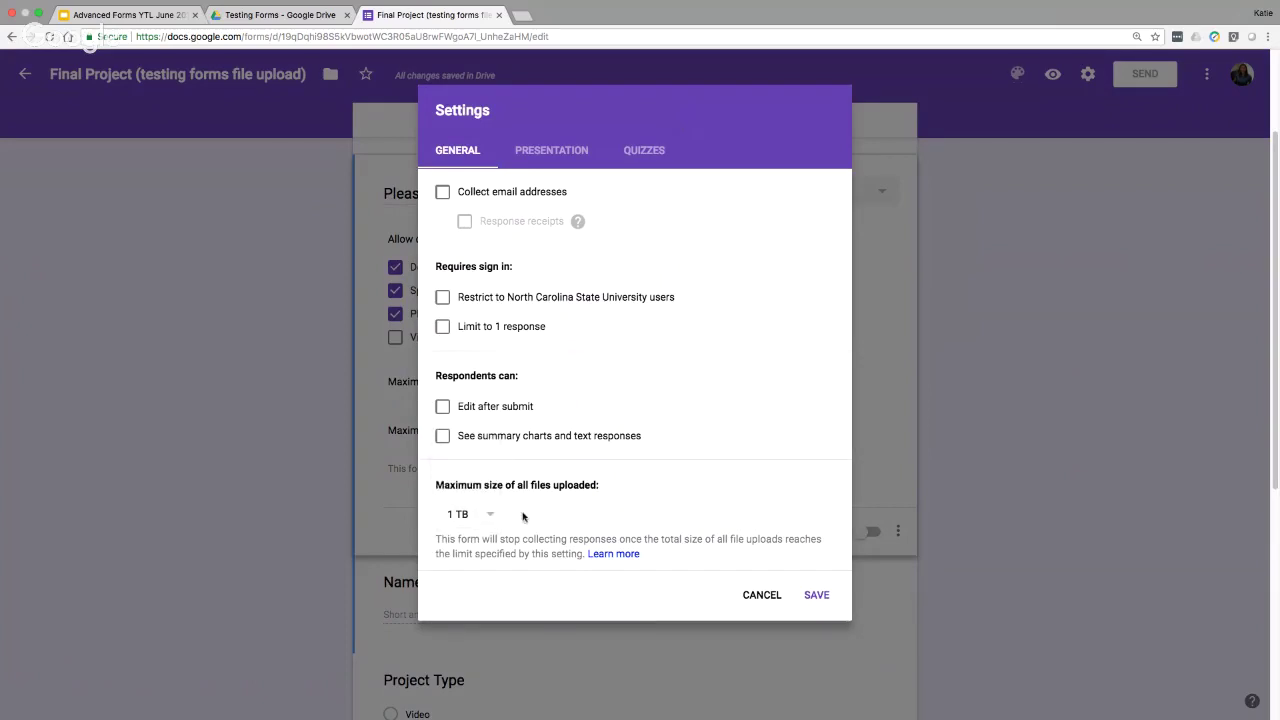
click(815, 596)
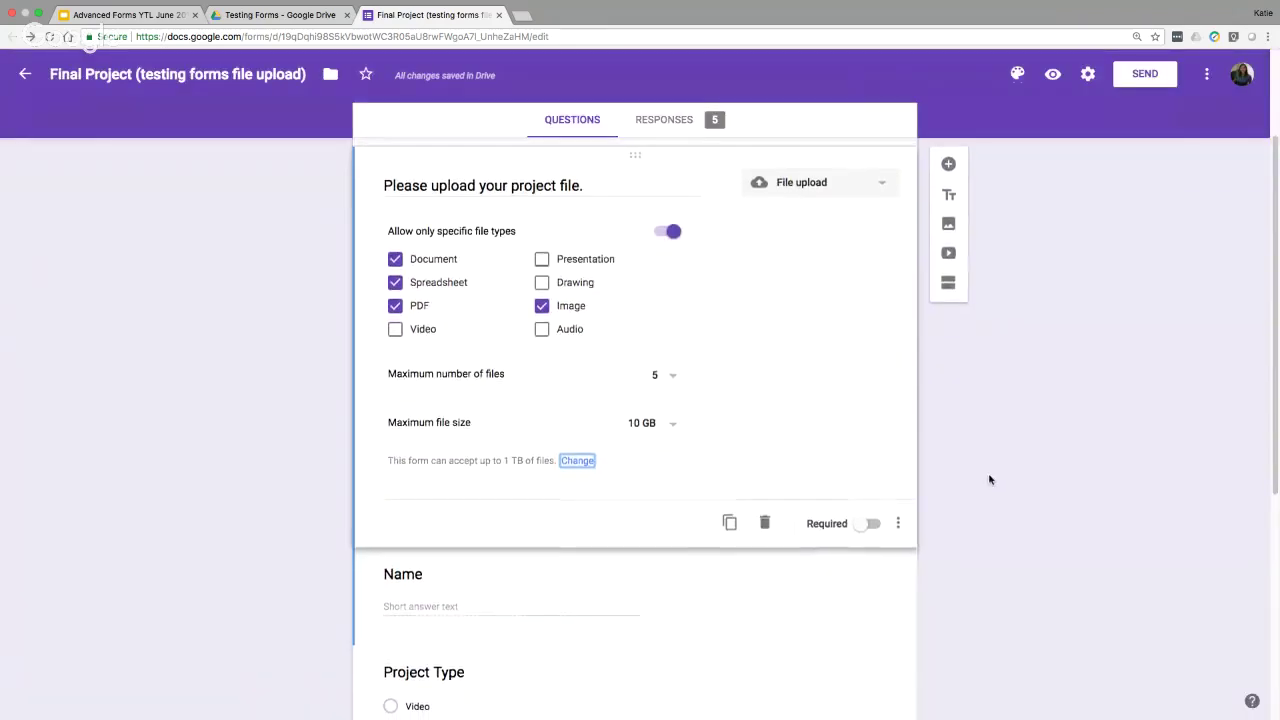
Step: Preview the form and look through the file sources offered for the "Please upload your project file." question
scroll(990, 490, up, 1)
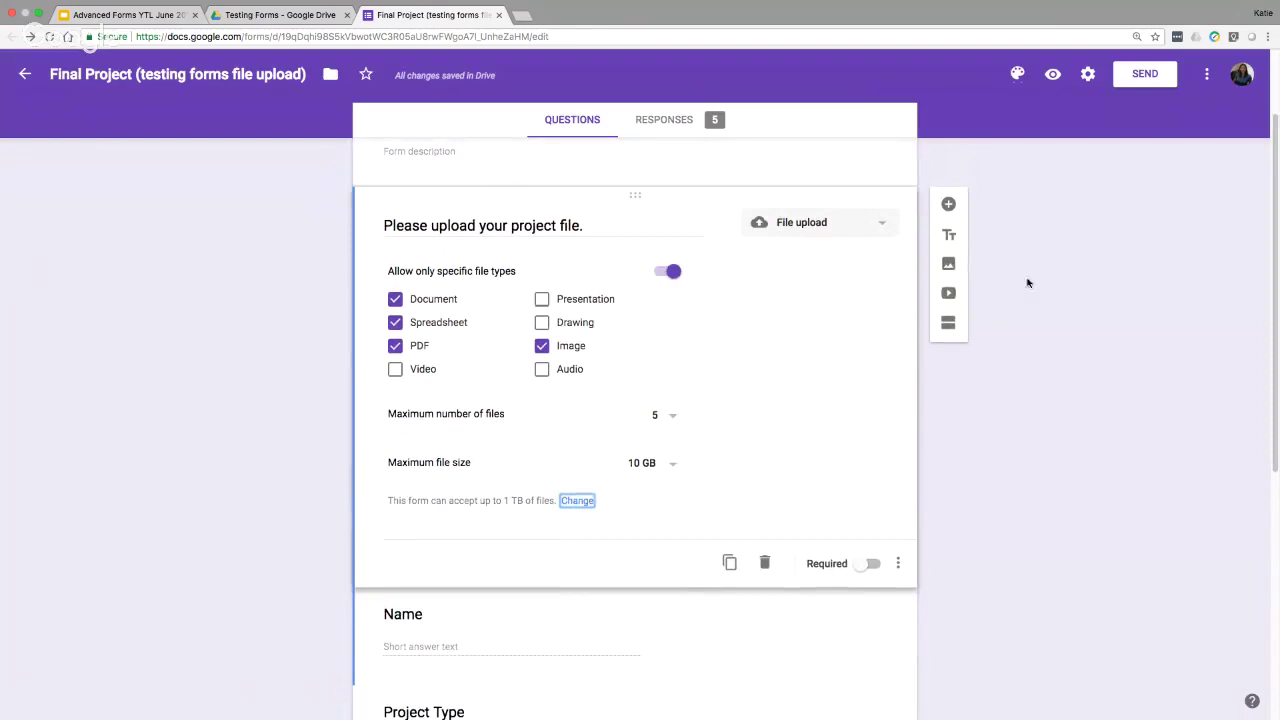
click(1051, 77)
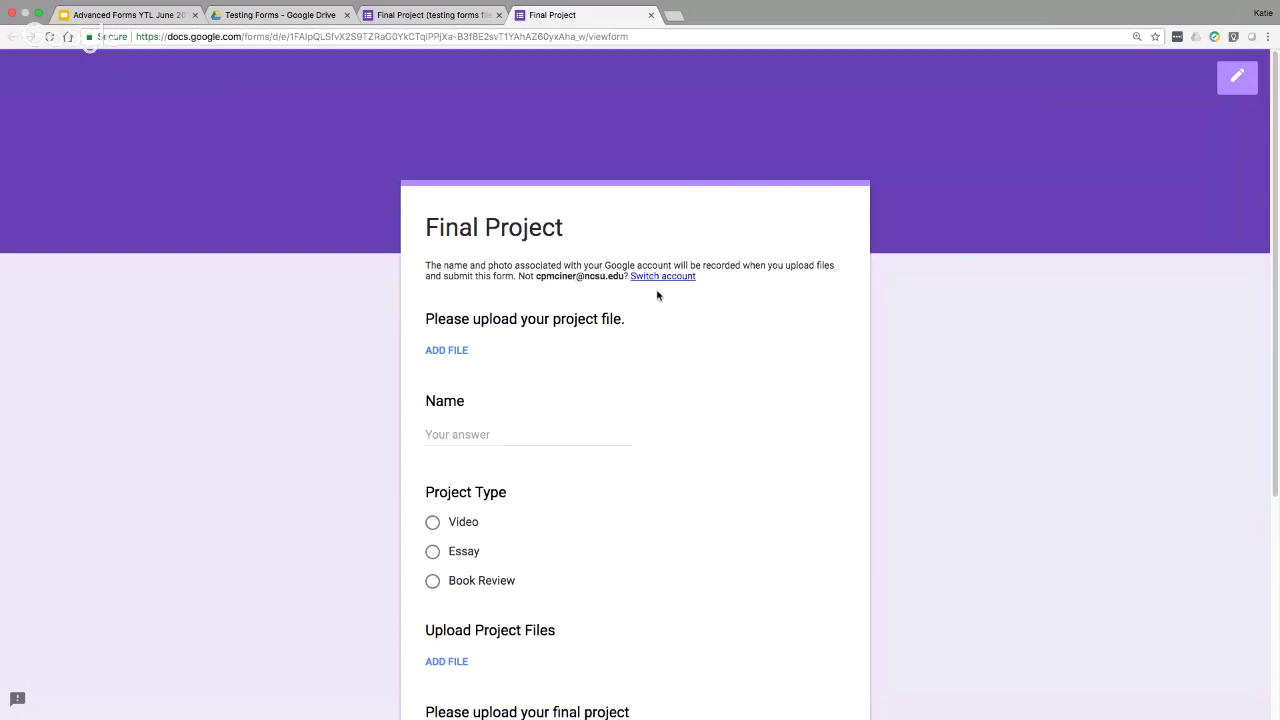
click(447, 350)
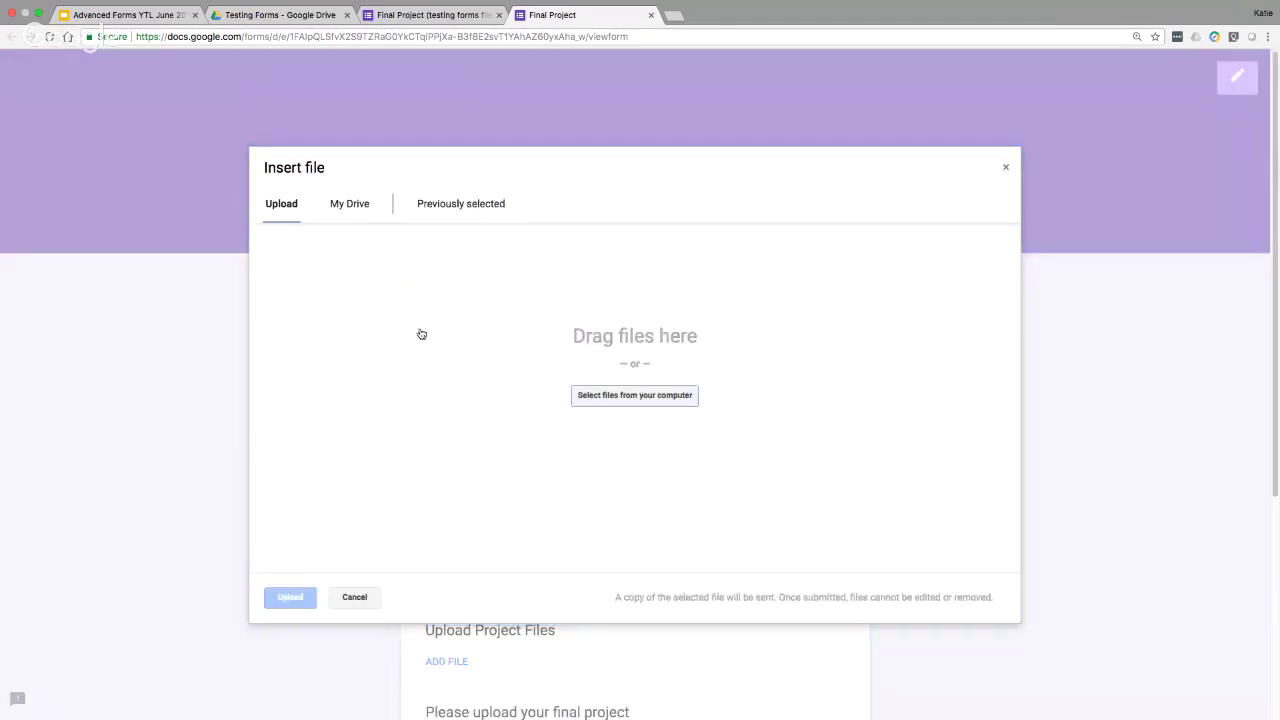
click(350, 203)
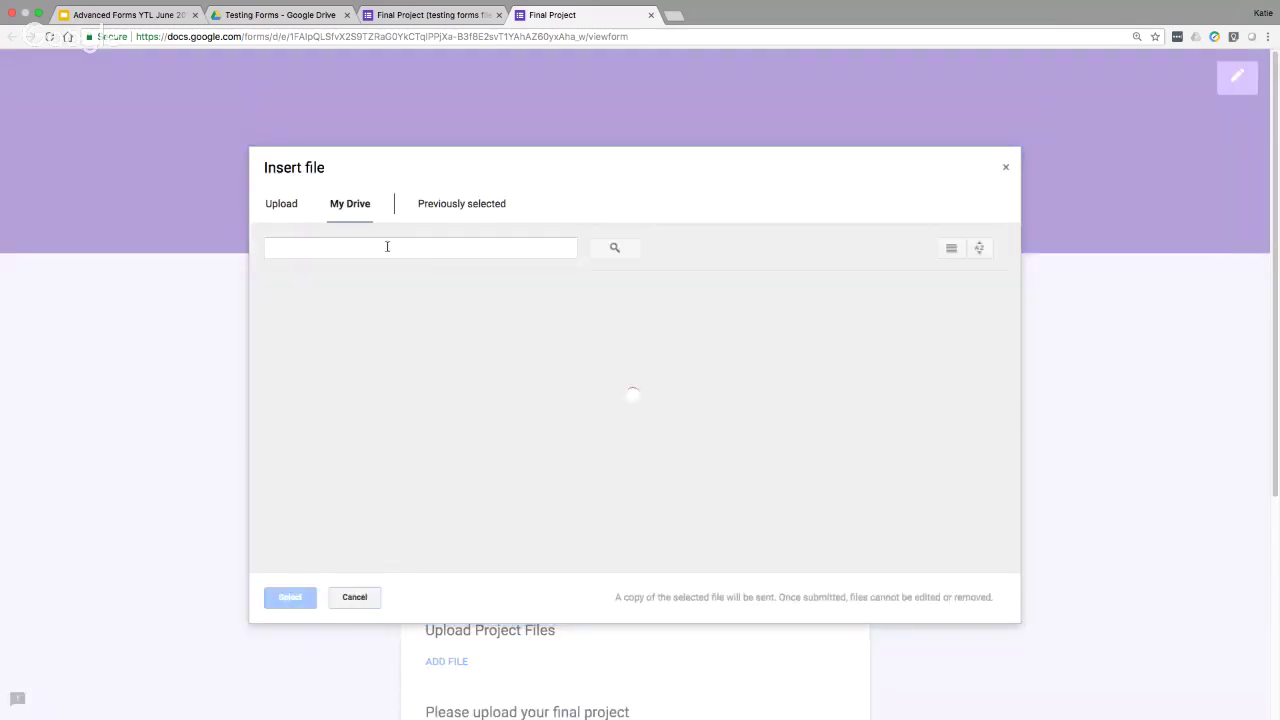
click(445, 205)
click(279, 205)
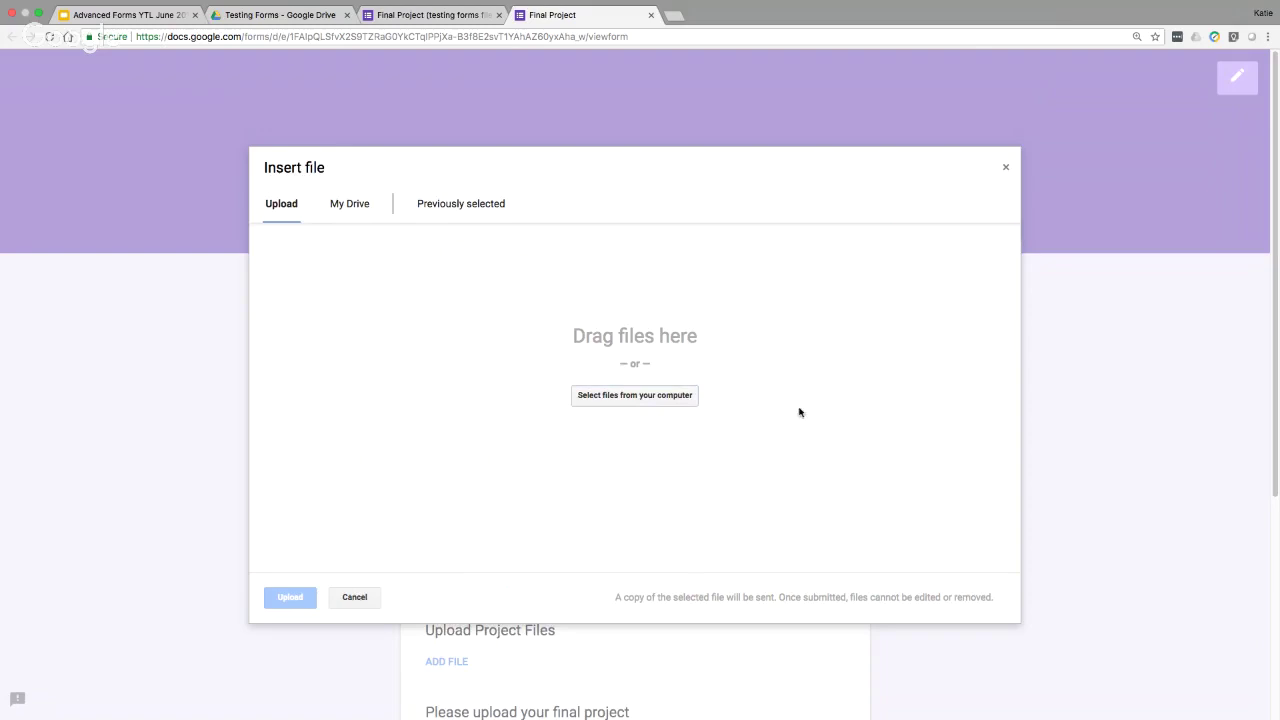
Step: Upload Blackboard Collaborate (1).docx from the Downloads folder as the project file and submit the response
click(634, 395)
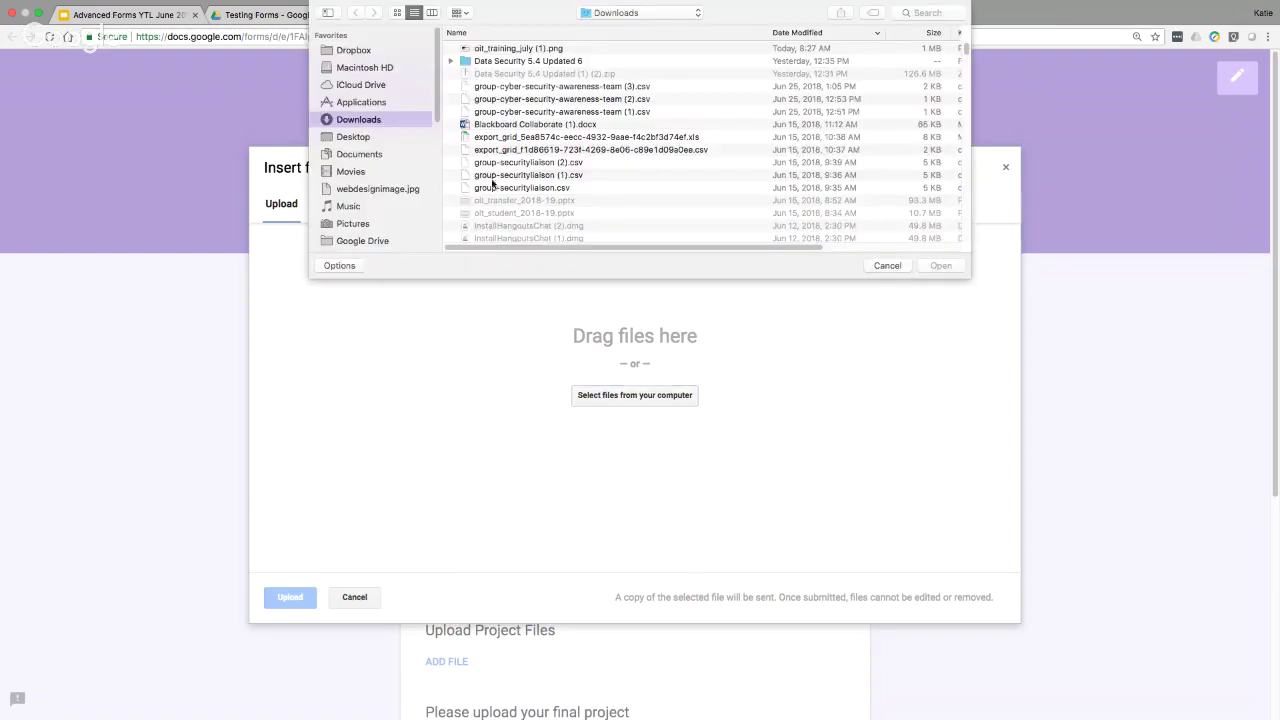
click(535, 126)
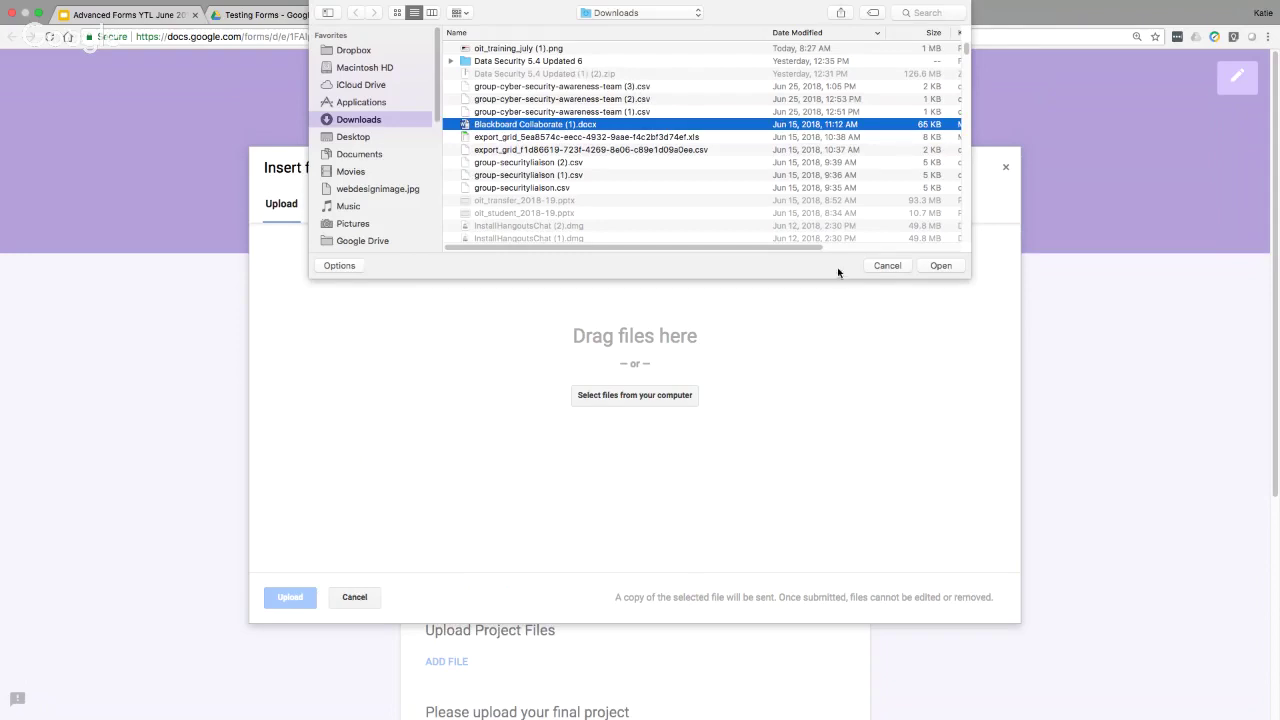
click(935, 265)
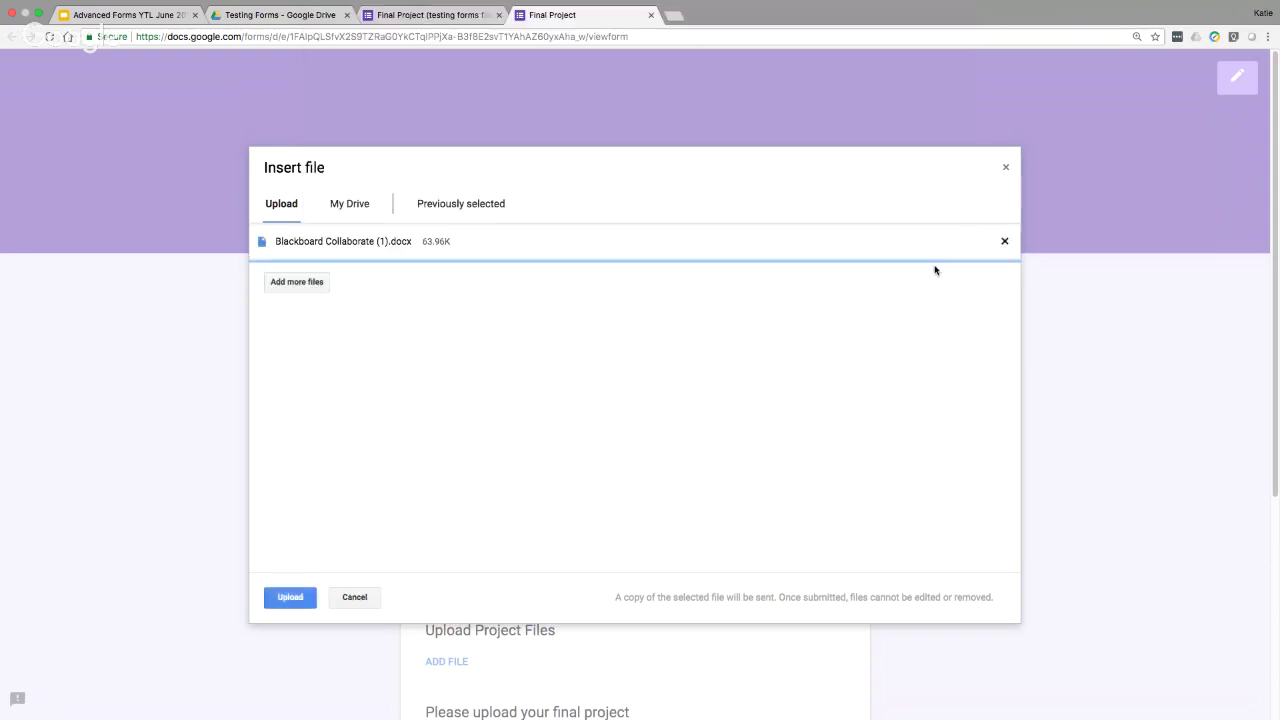
click(287, 601)
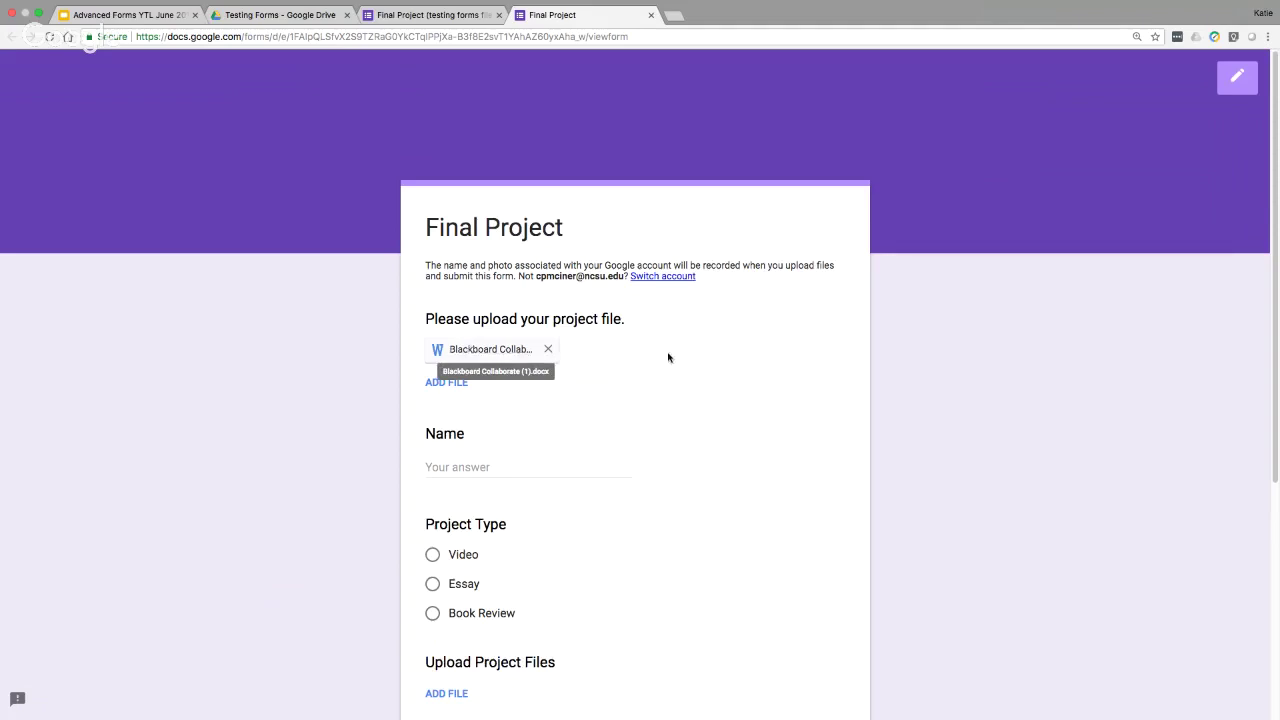
scroll(980, 400, down, 5)
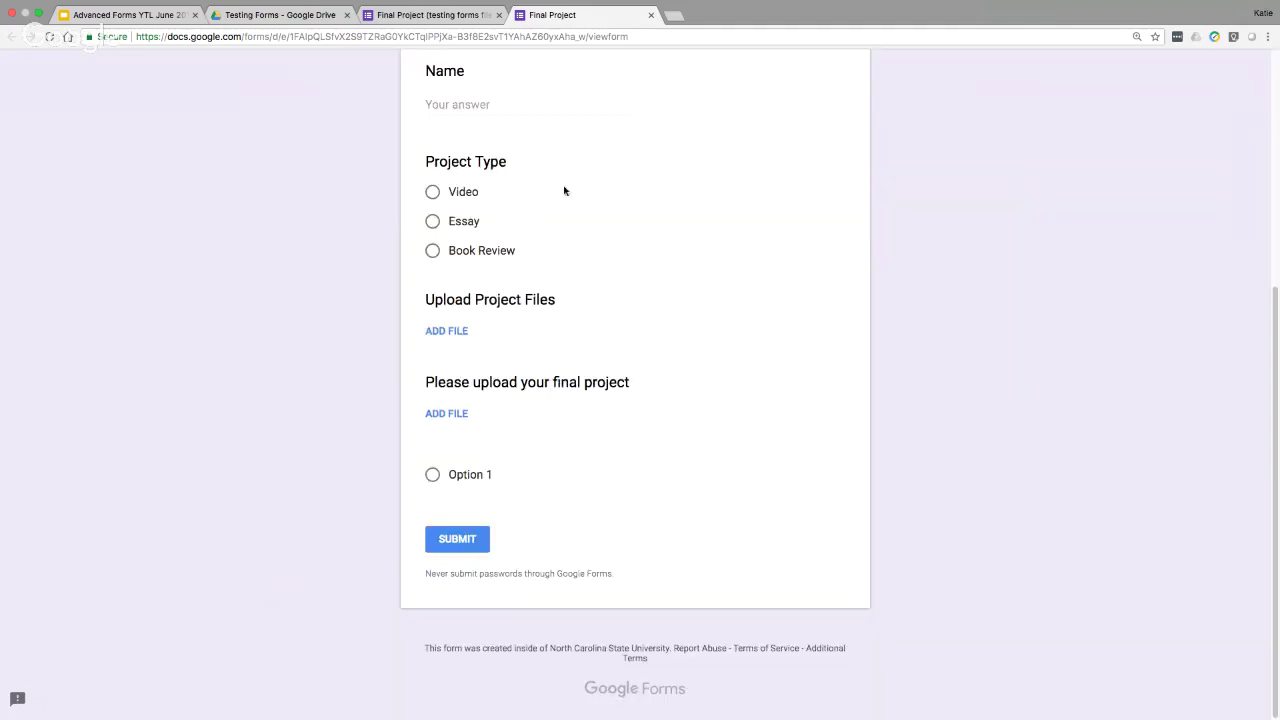
click(469, 541)
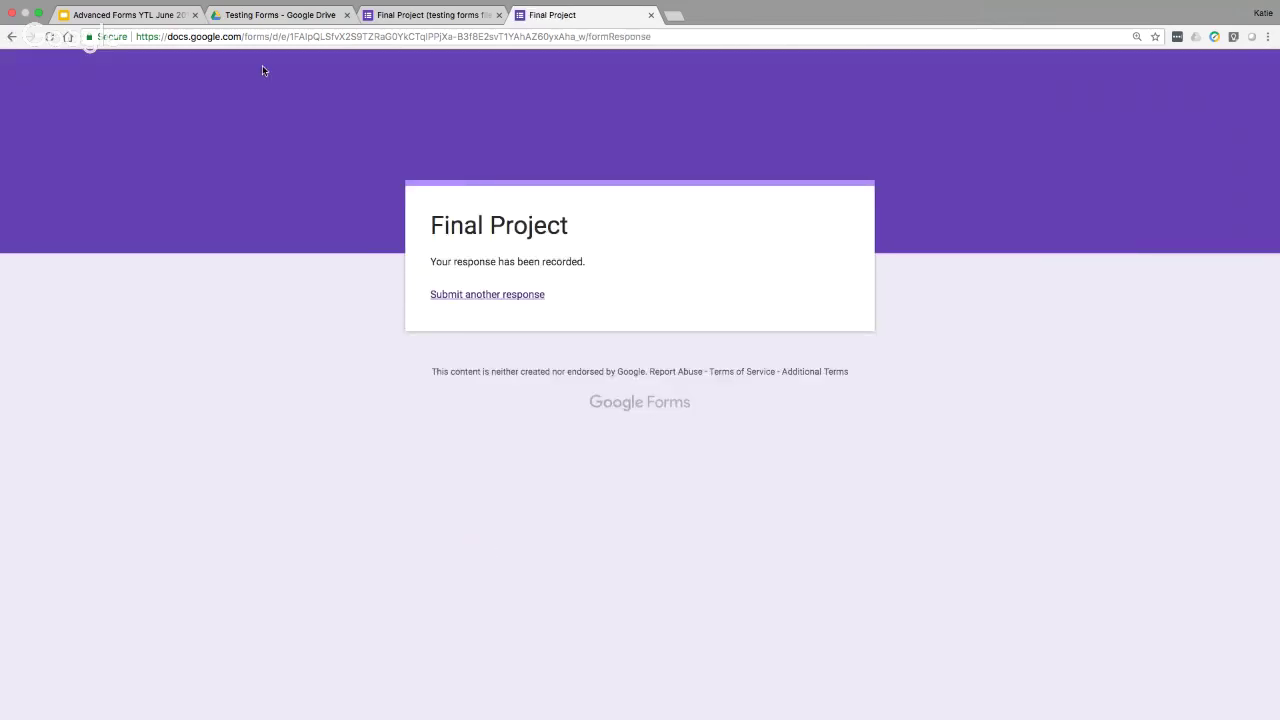
click(274, 17)
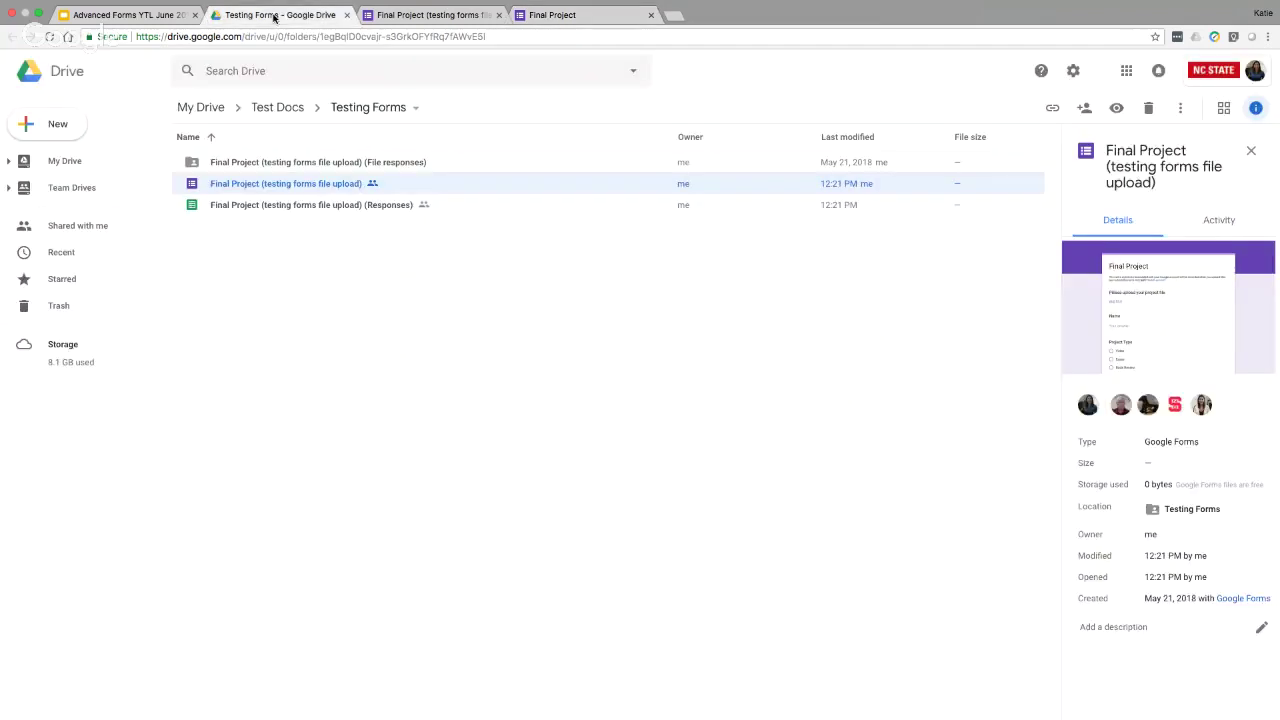
double_click(343, 205)
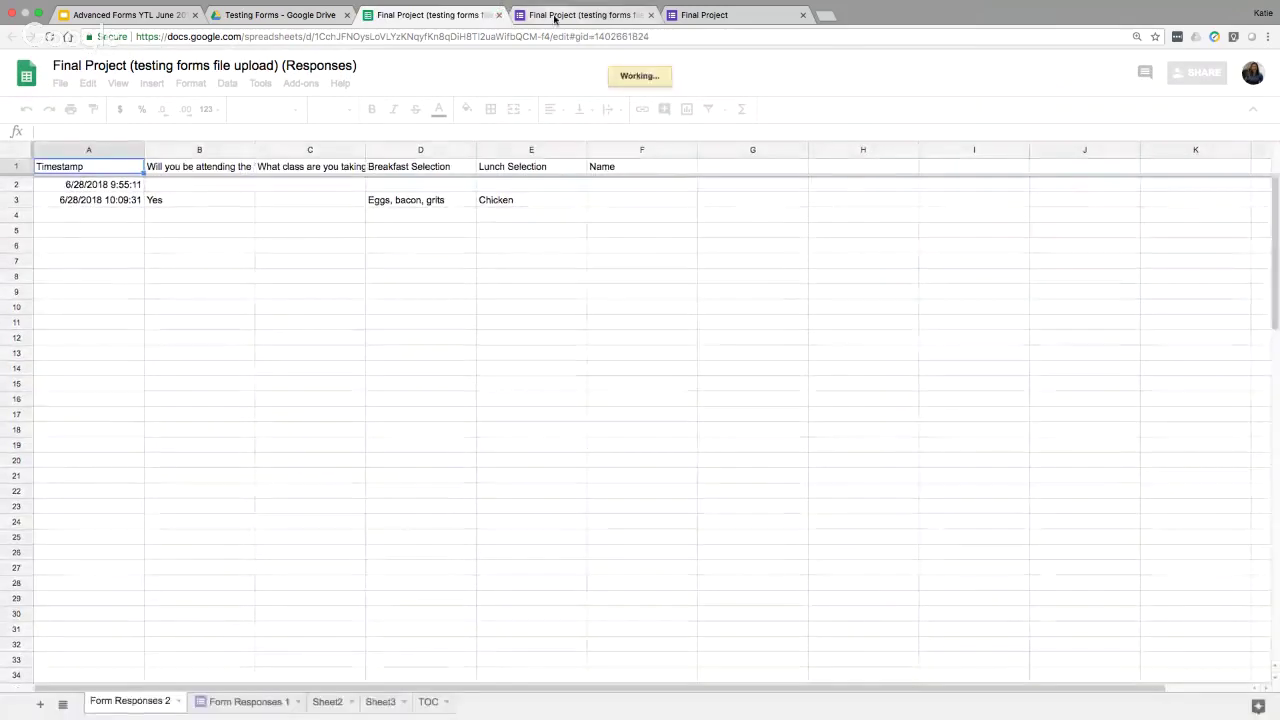
key(super+w)
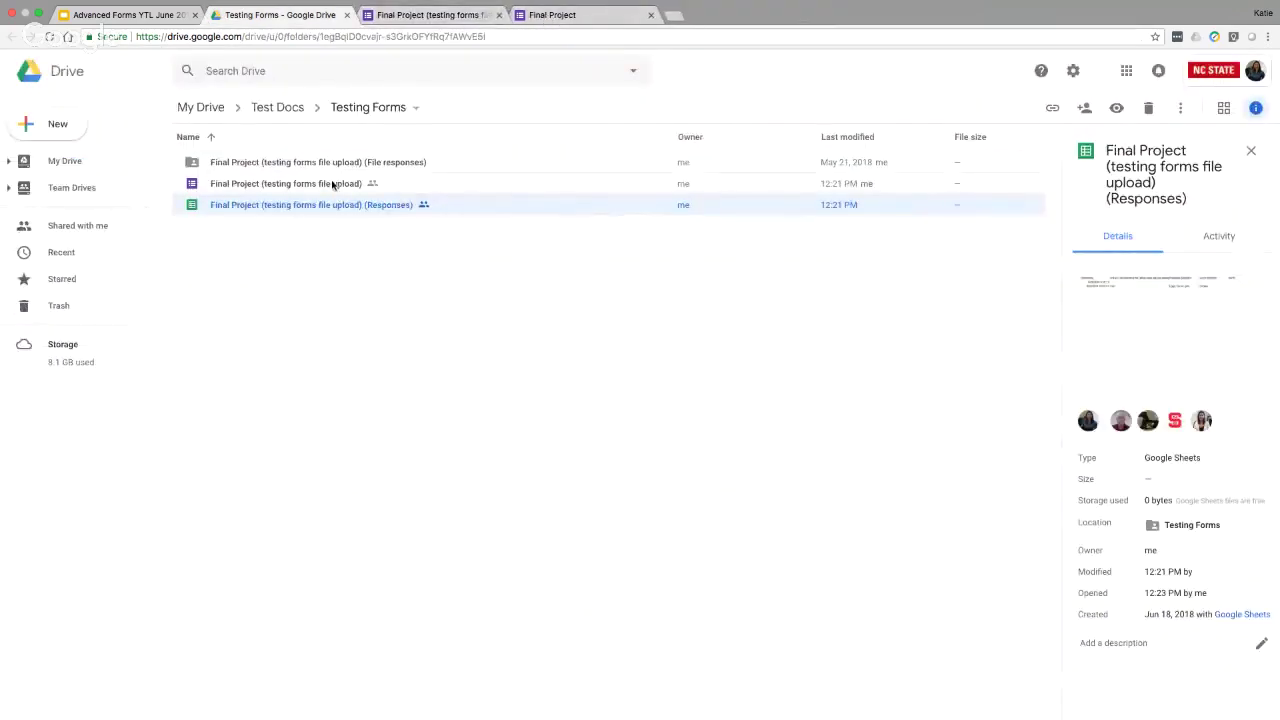
click(334, 183)
Step: Open the form's linked response spreadsheet and widen the "Please upload your final project" and "Upload Project Files" columns
click(463, 15)
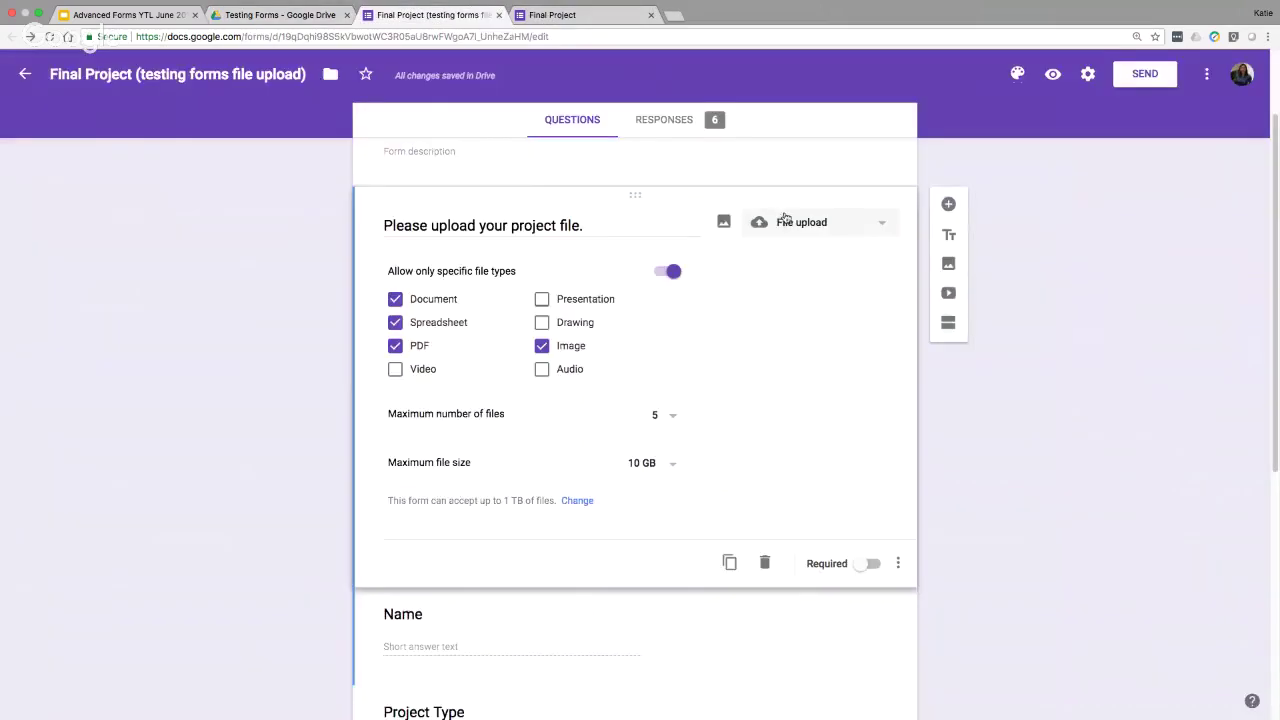
click(682, 125)
click(858, 206)
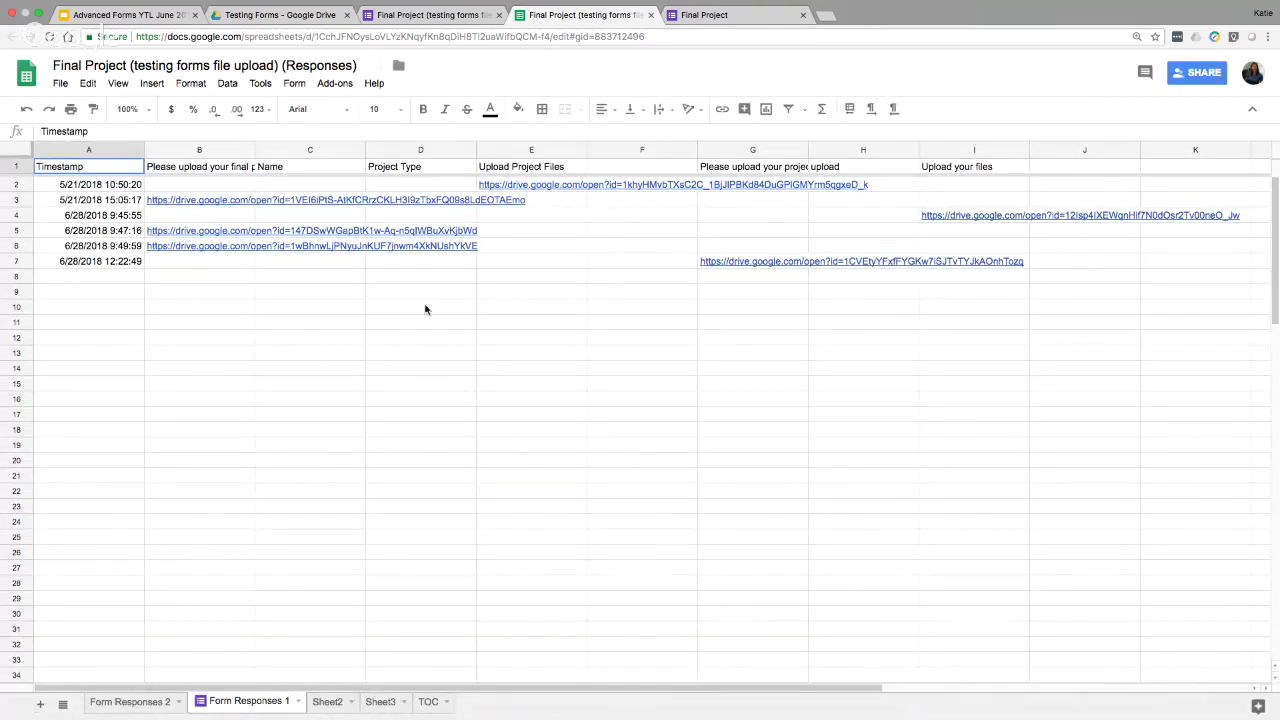
drag(259, 155, 658, 155)
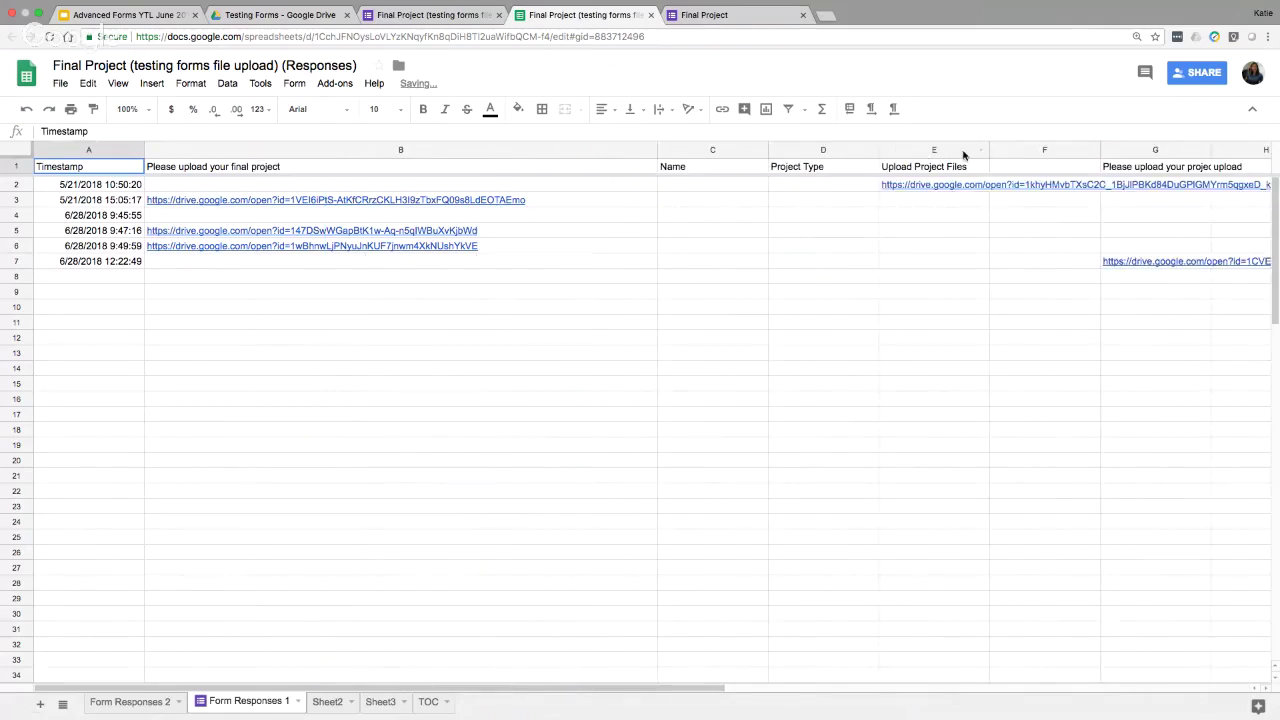
drag(989, 150, 1217, 140)
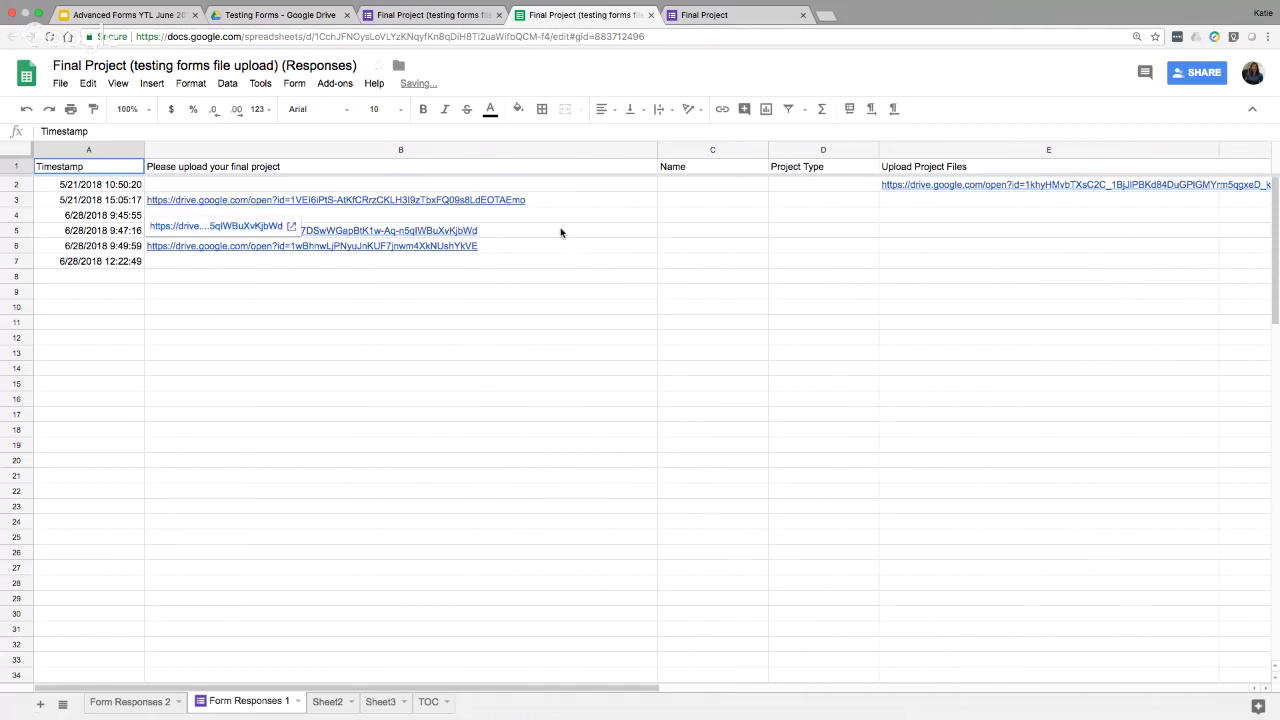
Step: Open the uploaded file linked in cell B3 of the Form Responses 1 sheet
click(386, 203)
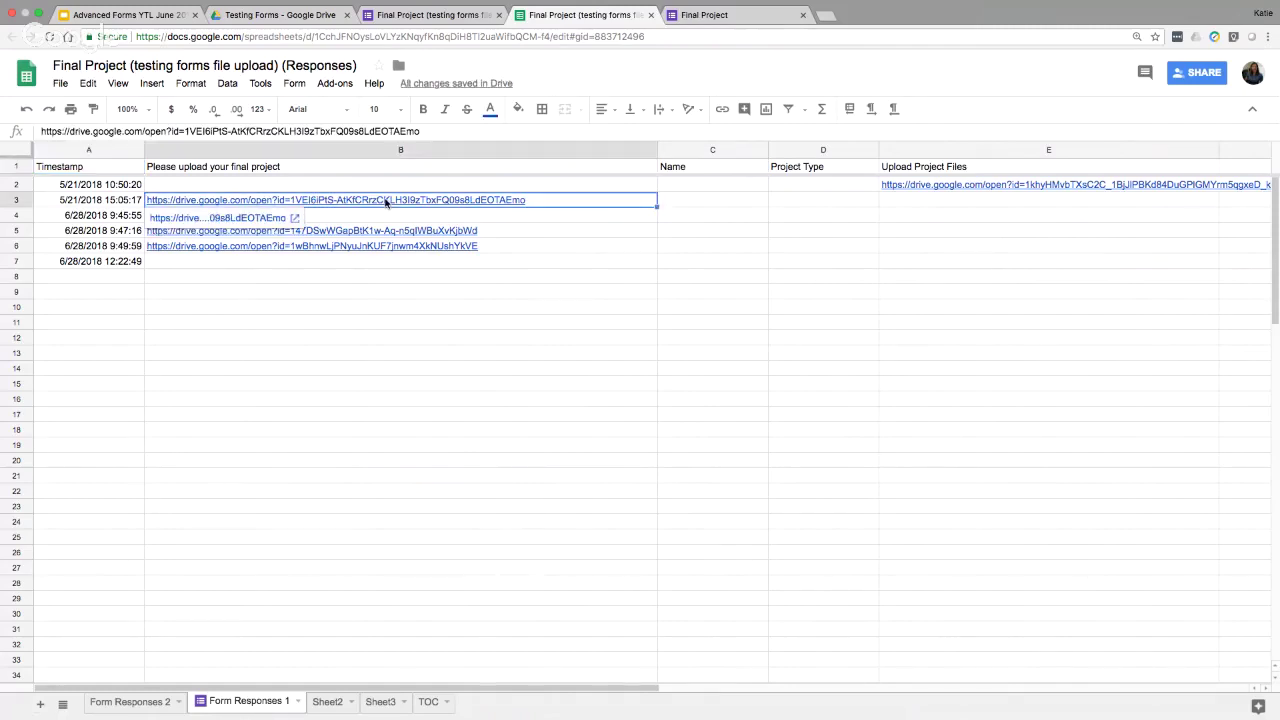
double_click(386, 203)
triple_click(386, 203)
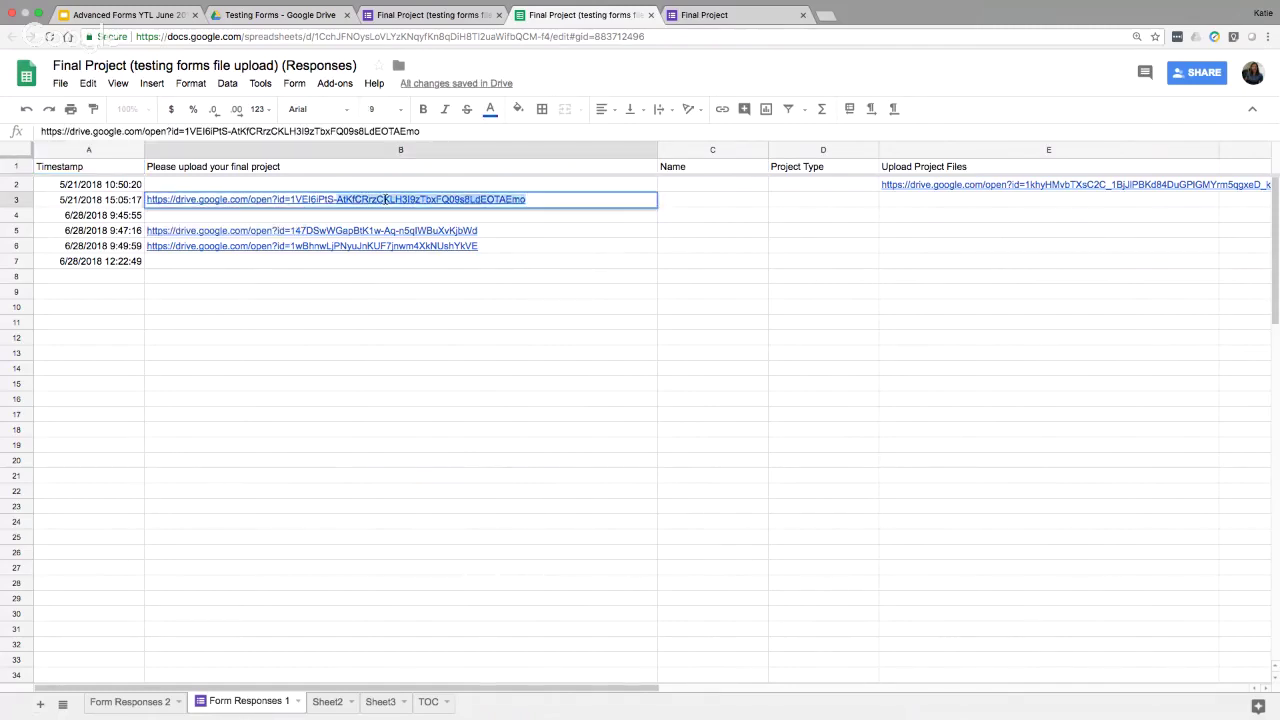
click(531, 203)
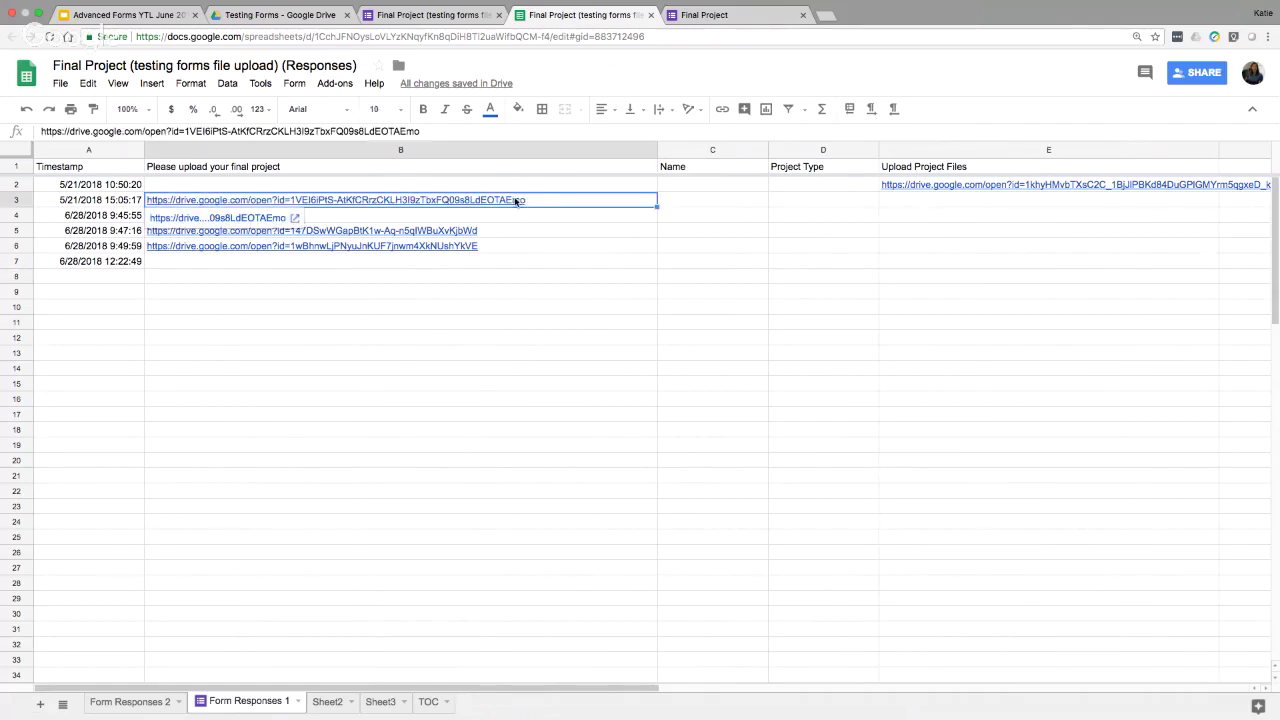
click(270, 218)
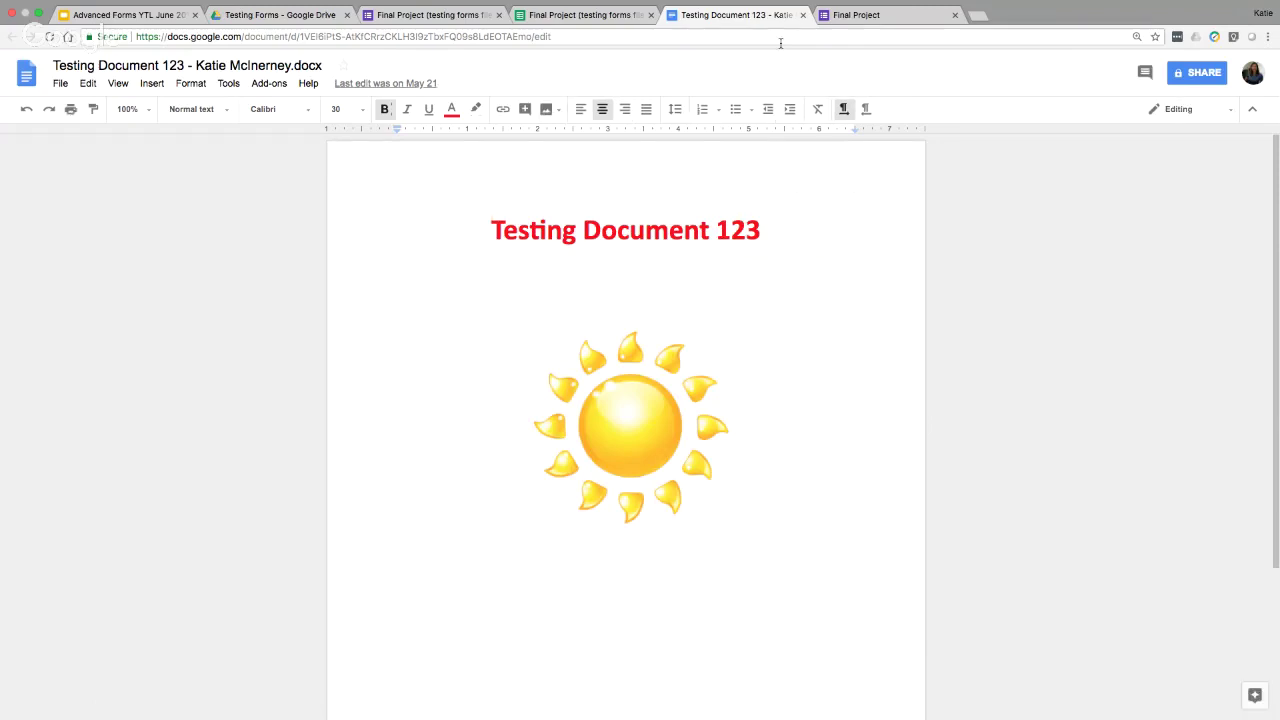
Step: In Google Drive, open the form's File responses folder and view the files in its "Please upload your final project (File responses)" subfolder
click(585, 16)
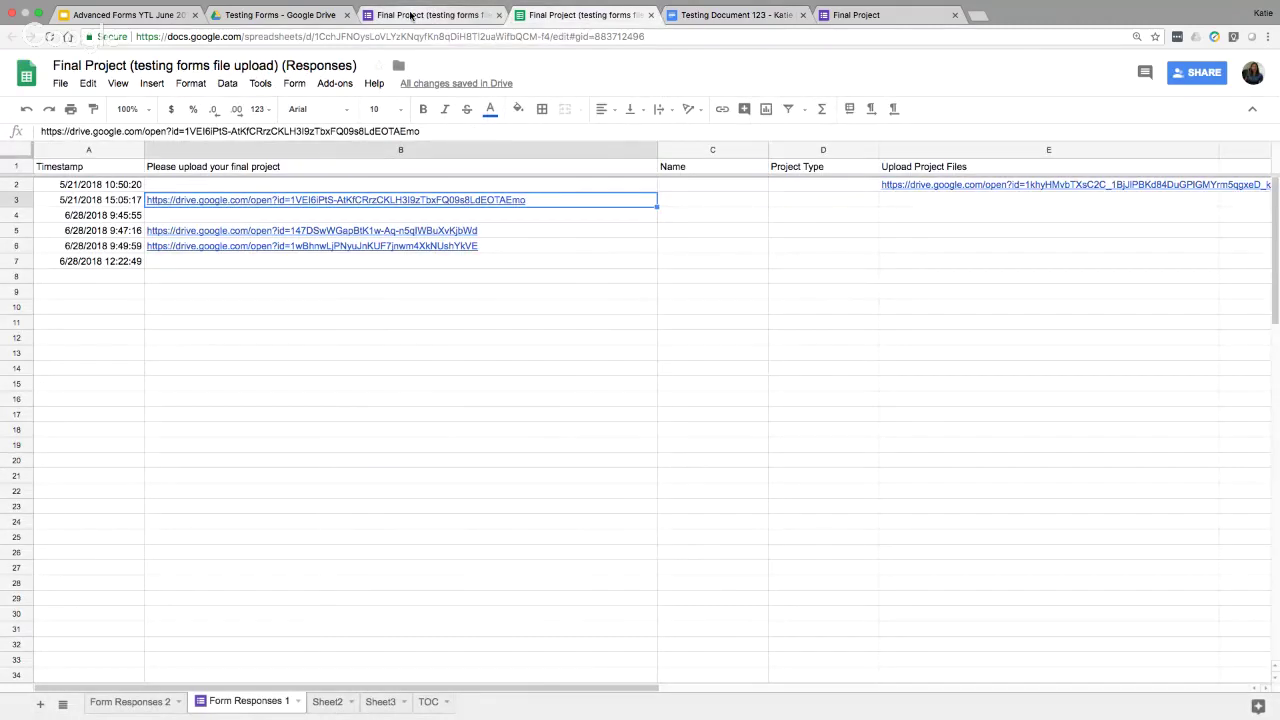
click(283, 16)
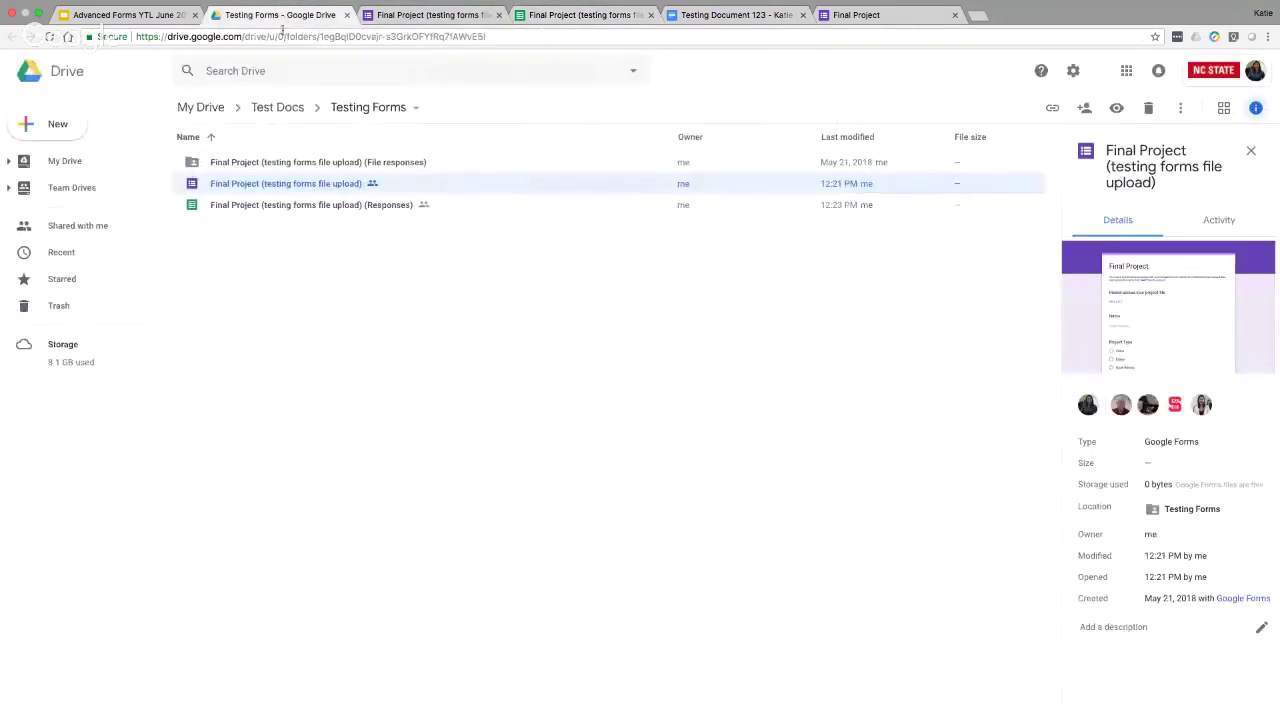
double_click(303, 166)
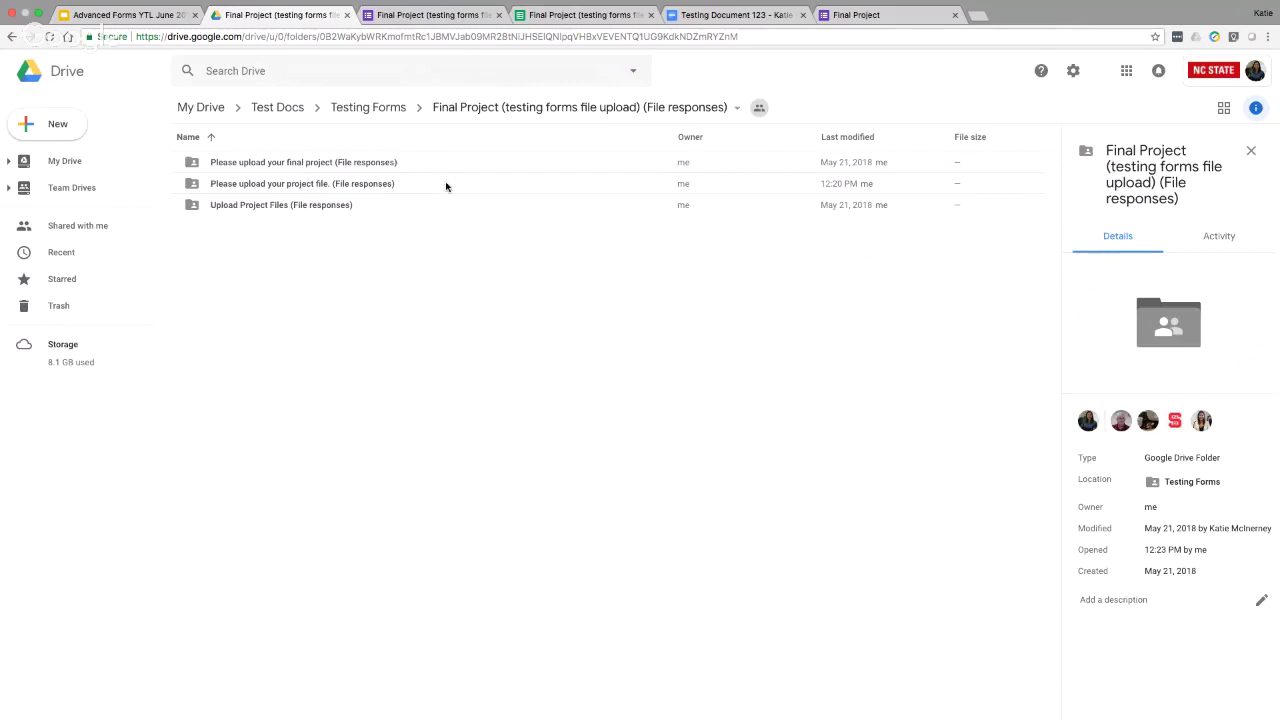
double_click(320, 165)
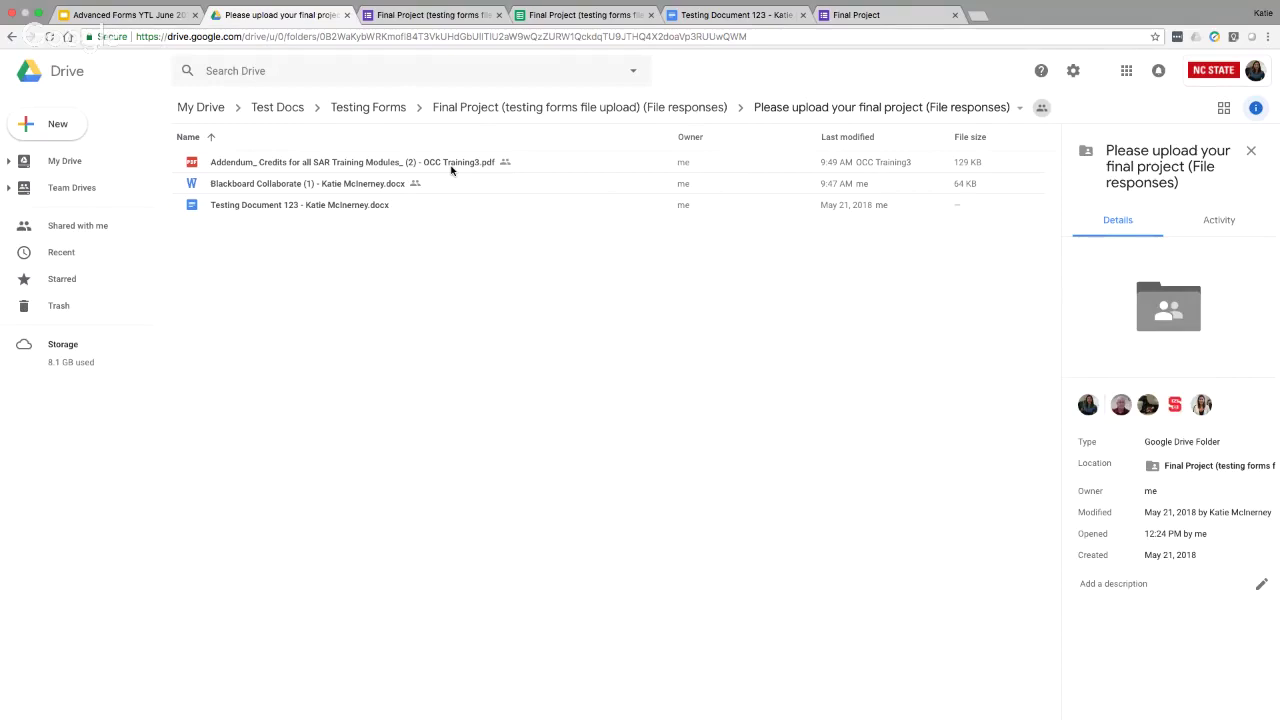
Step: Close the Final Project form editor and its response spreadsheet
click(443, 18)
click(499, 15)
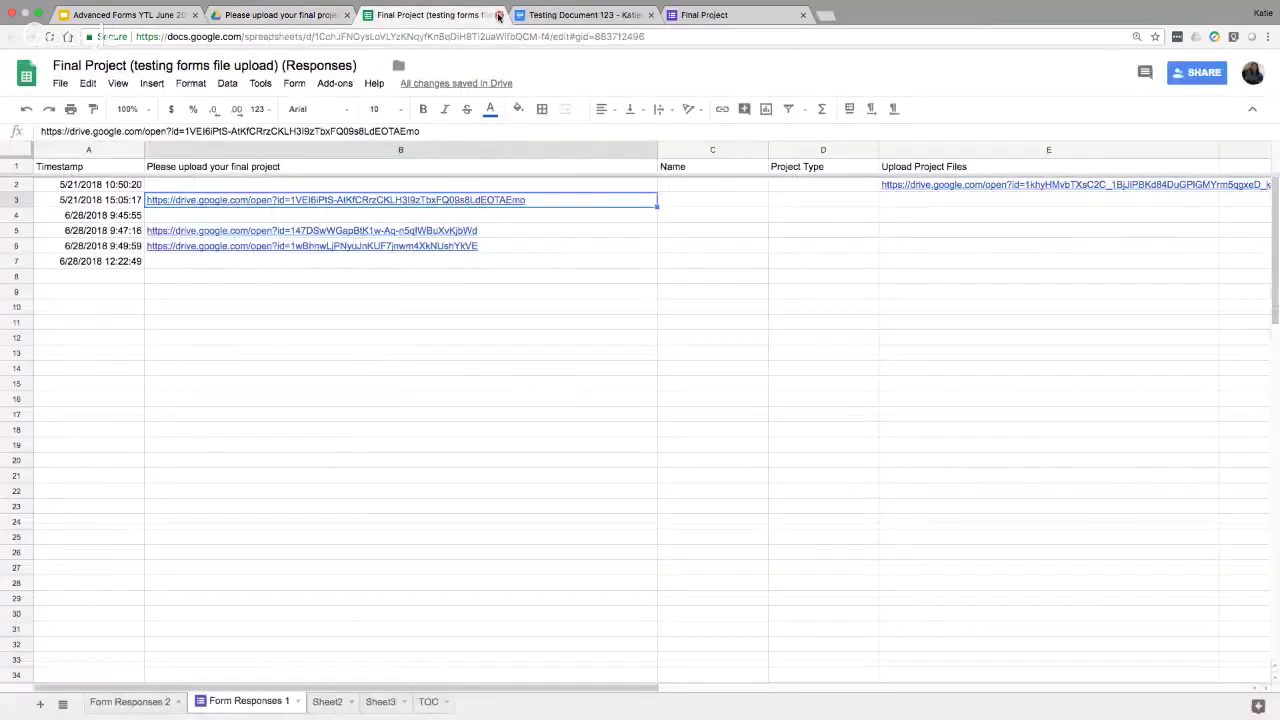
click(499, 15)
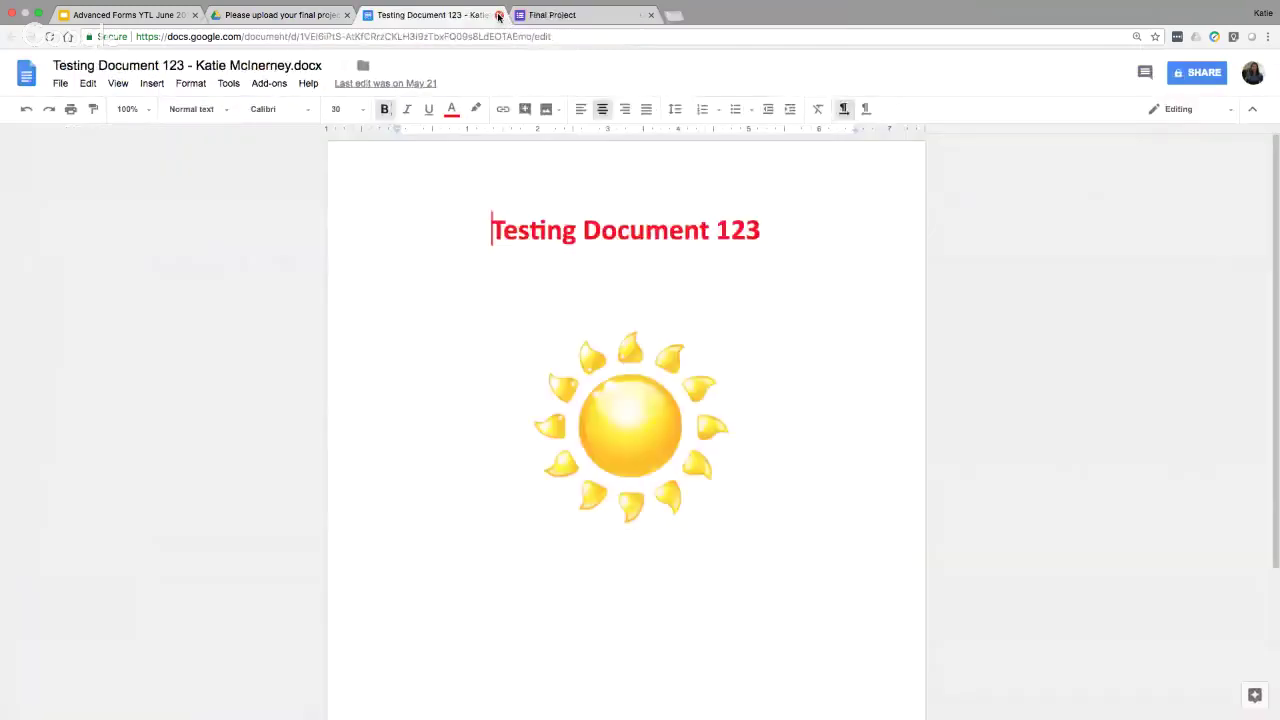
Step: Close the uploaded document, Final Project form and Drive folder, and advance the presentation to the Response Validation bullet slide
click(499, 15)
click(499, 15)
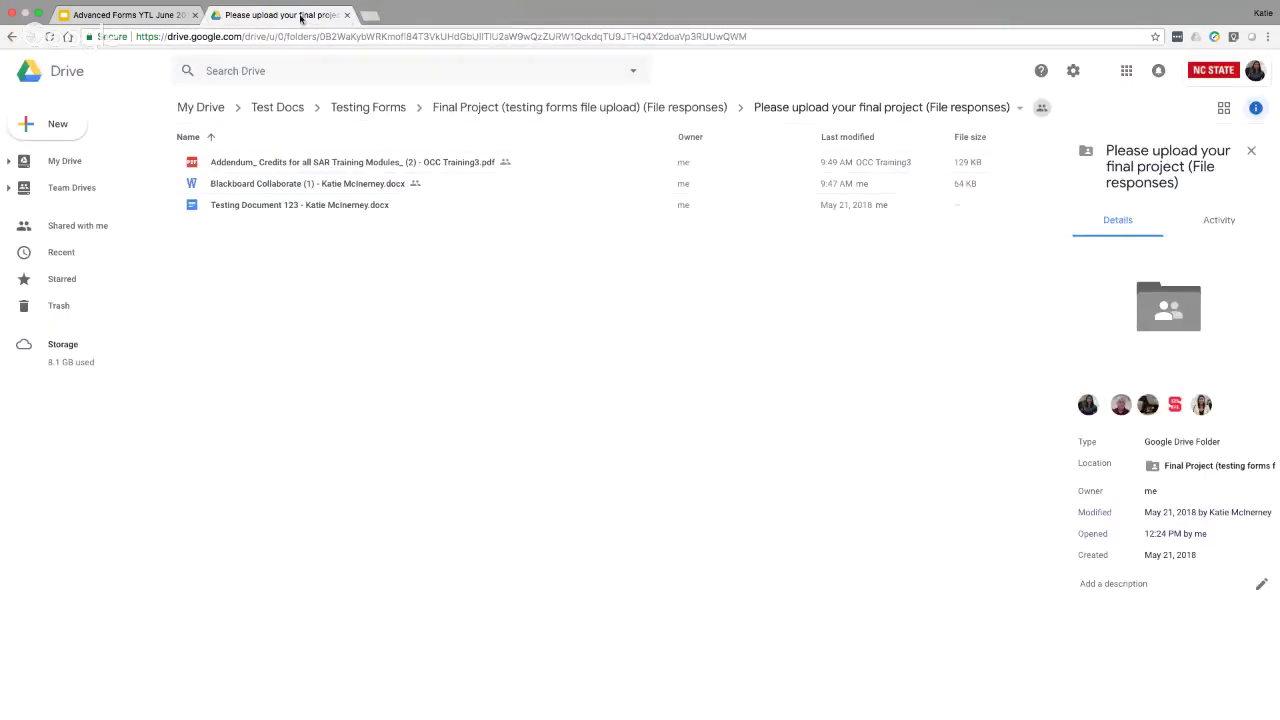
click(347, 15)
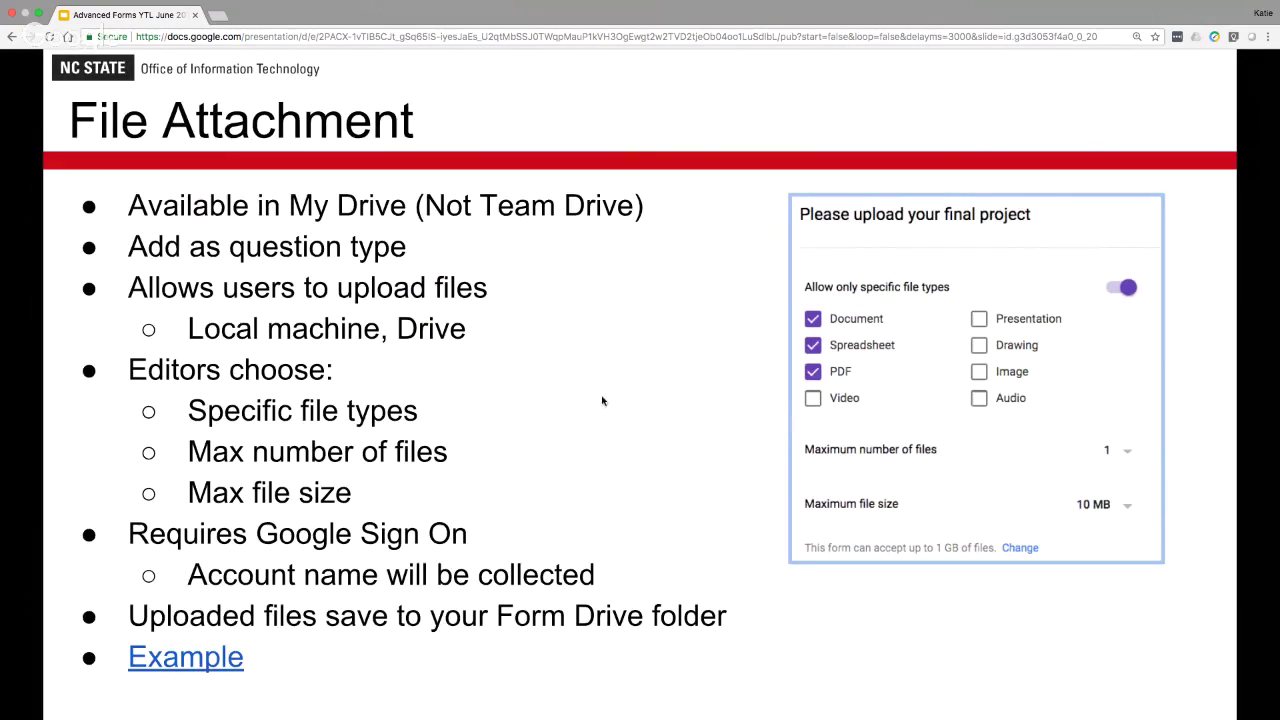
key(Right)
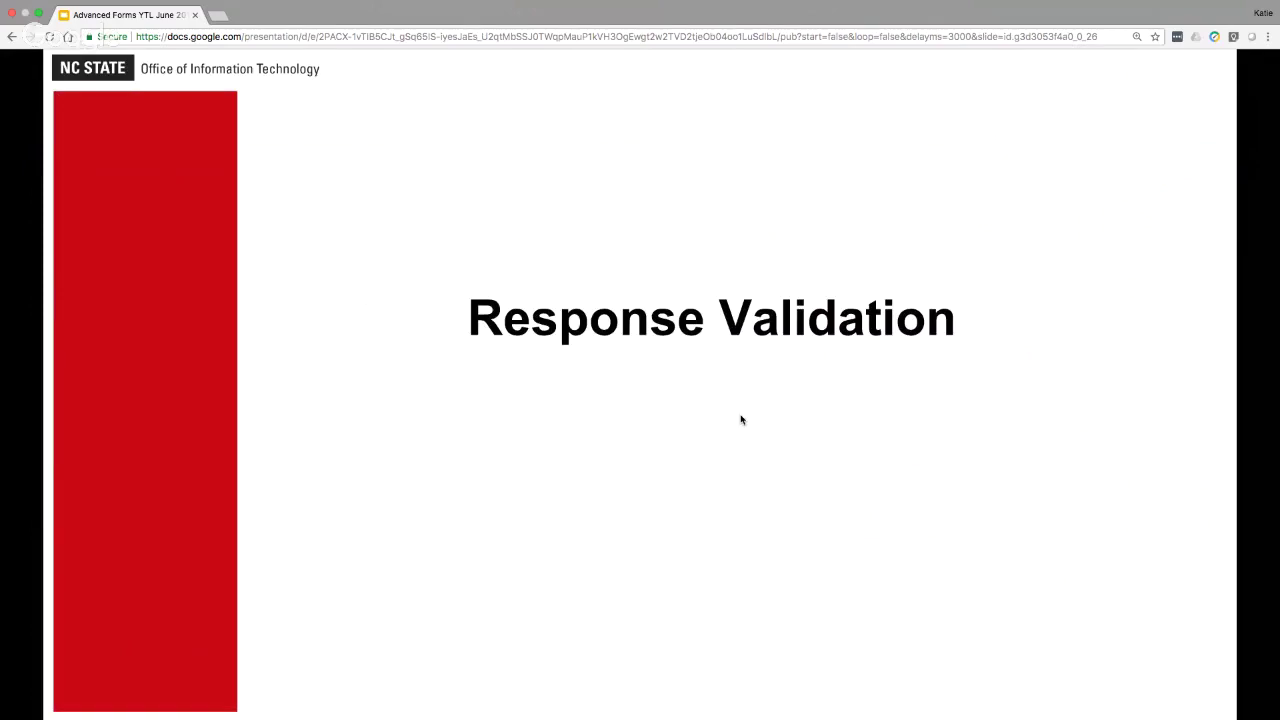
key(Right)
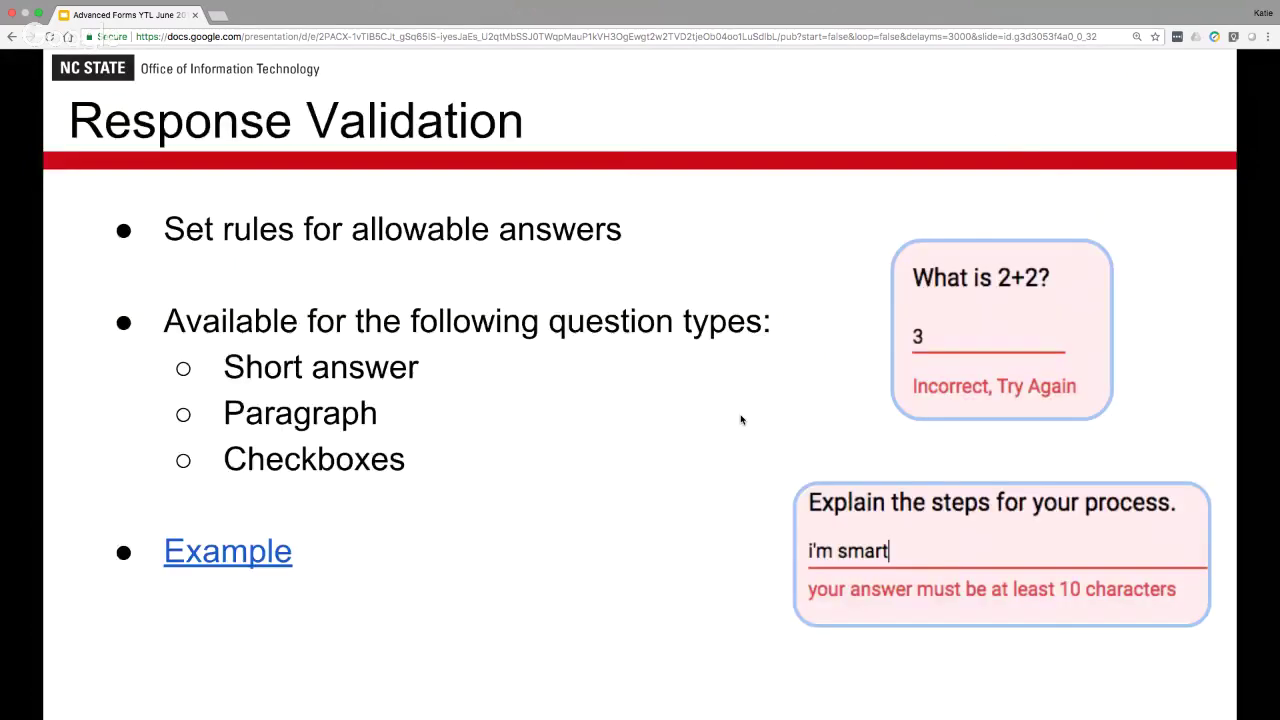
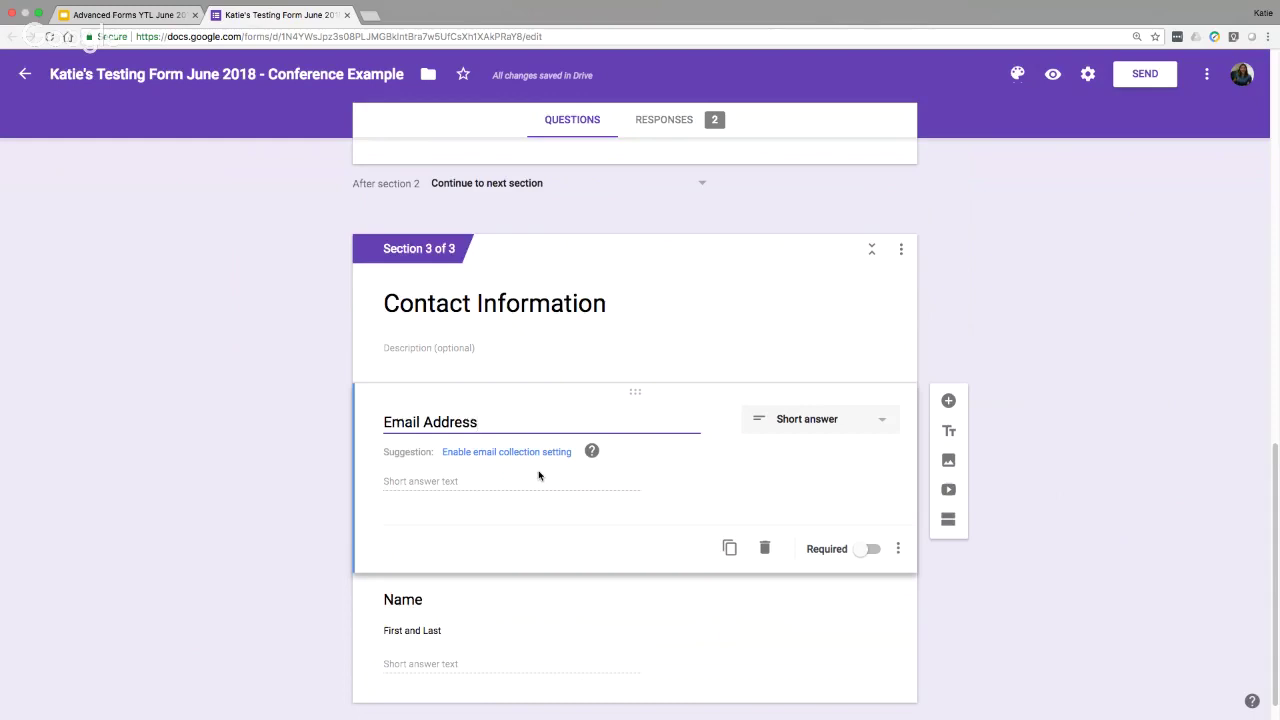
Step: Add response validation to the Email Address question in the Contact Information section, requiring Text of type Email address
click(780, 476)
click(898, 552)
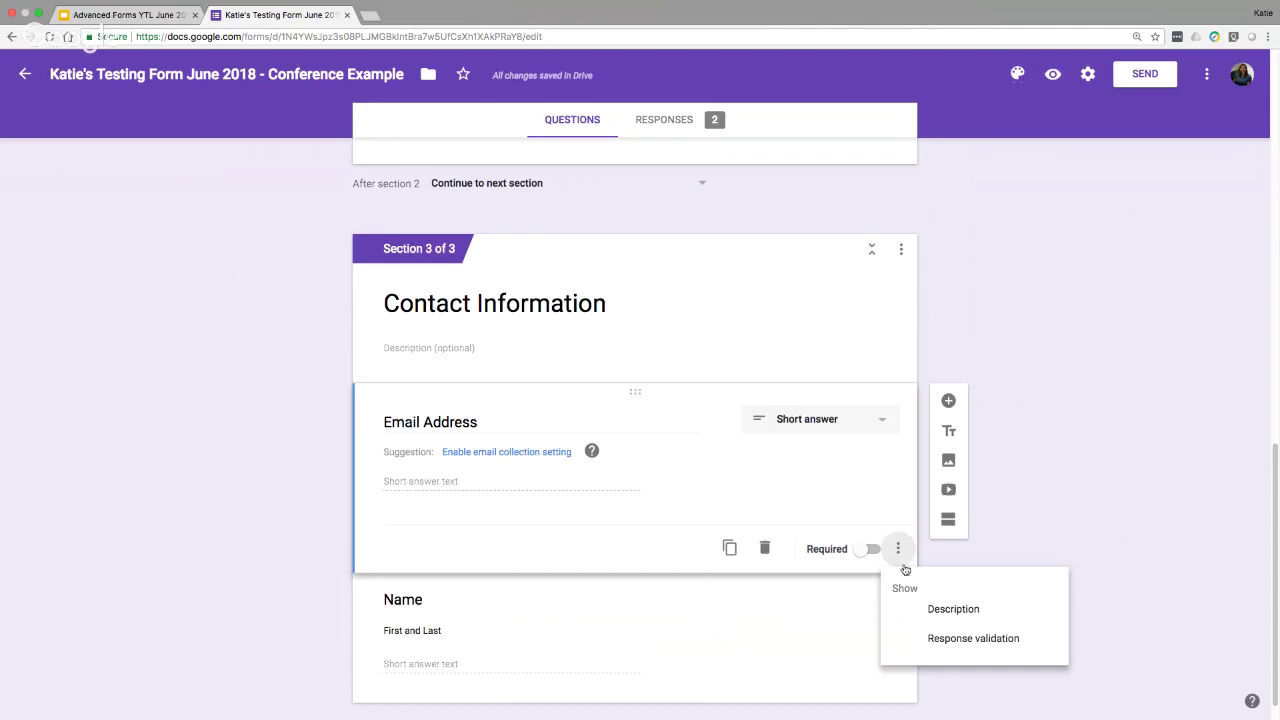
click(990, 640)
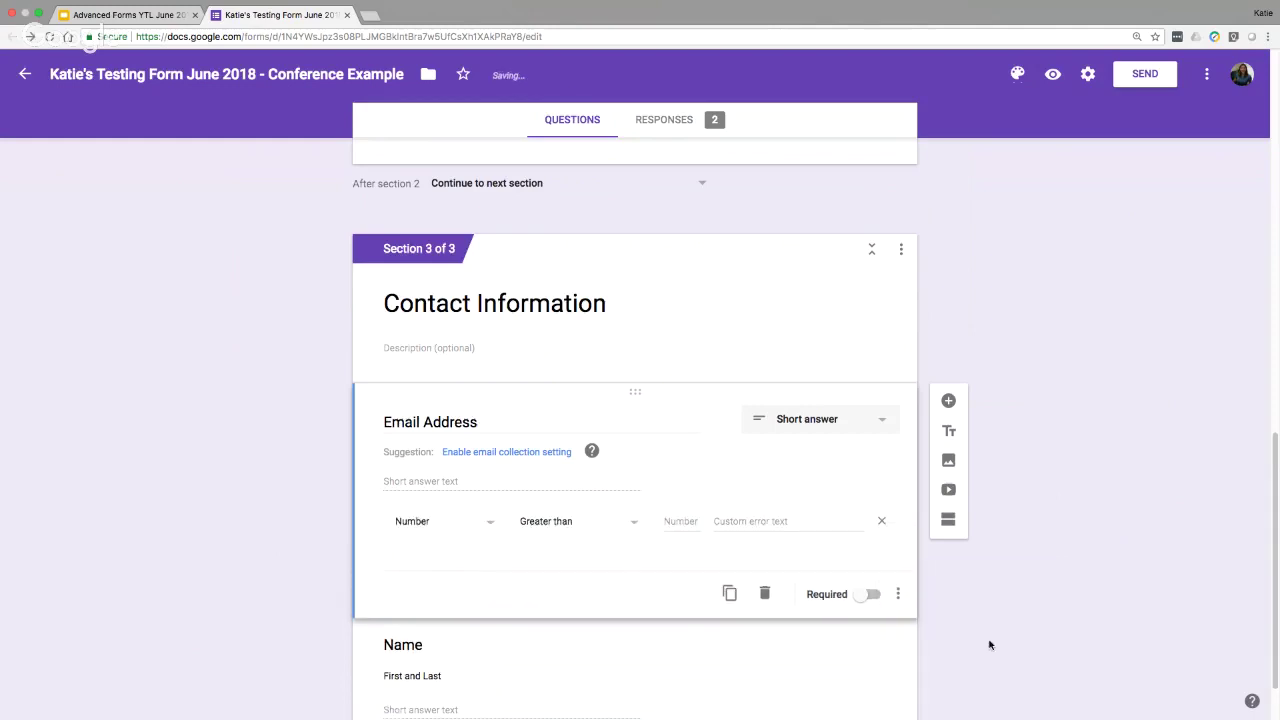
click(490, 527)
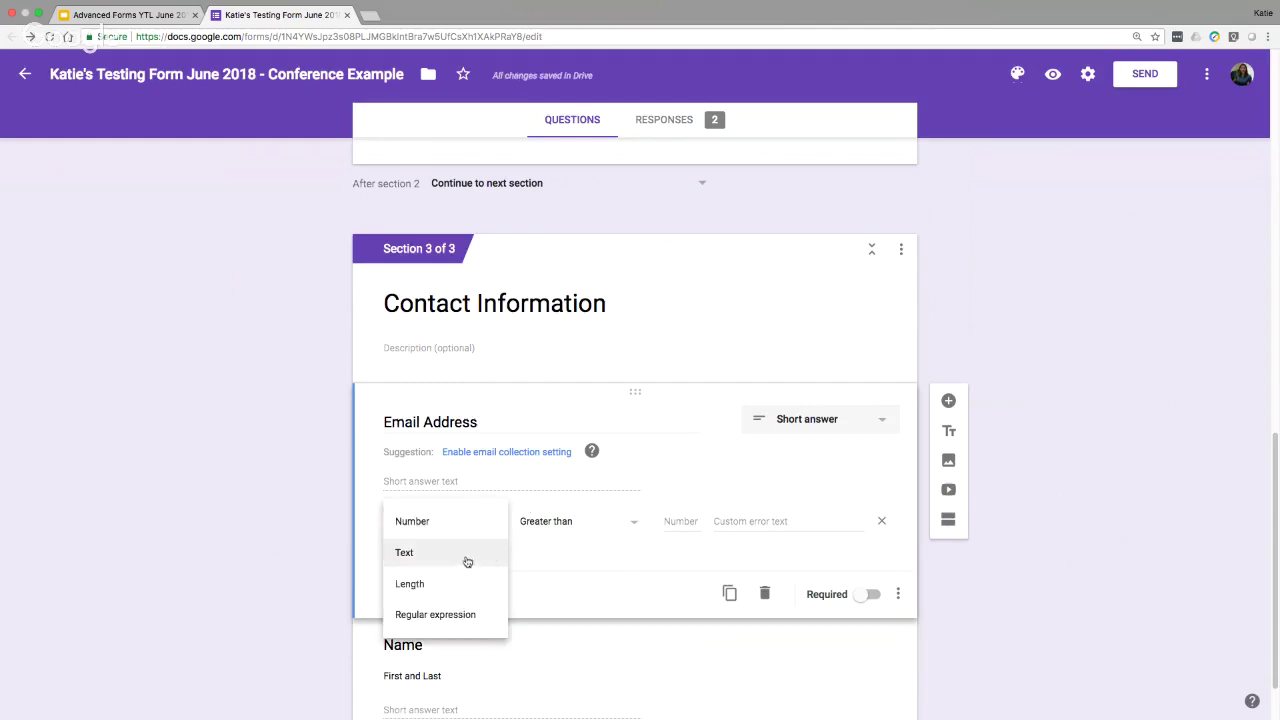
click(466, 554)
click(601, 527)
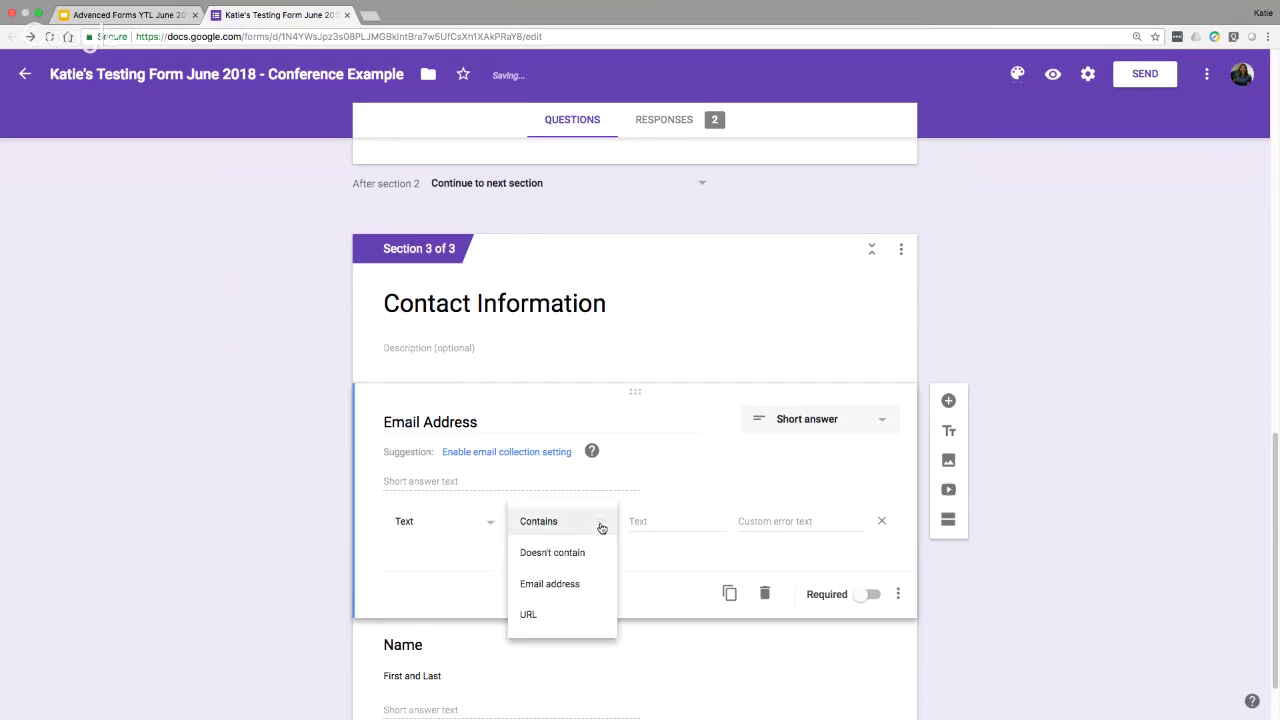
click(597, 597)
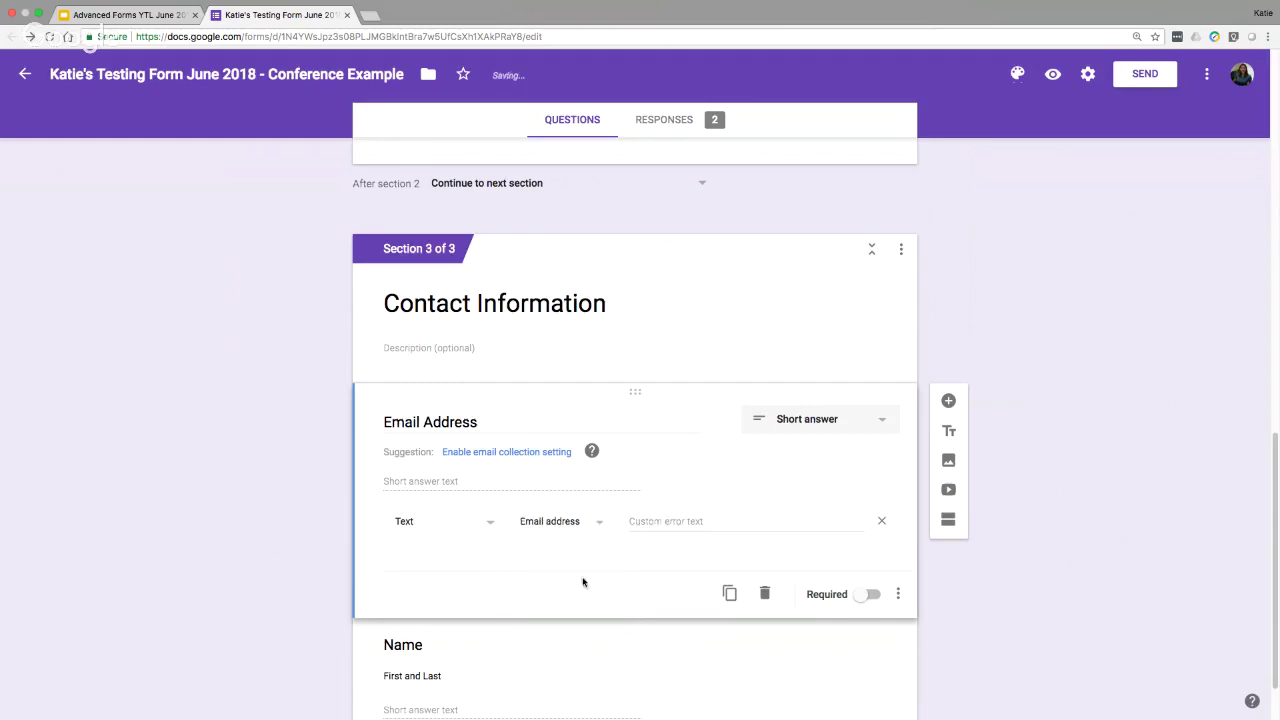
Step: Set the Email Address question's custom error text to "Please enter a valid email address."
click(658, 525)
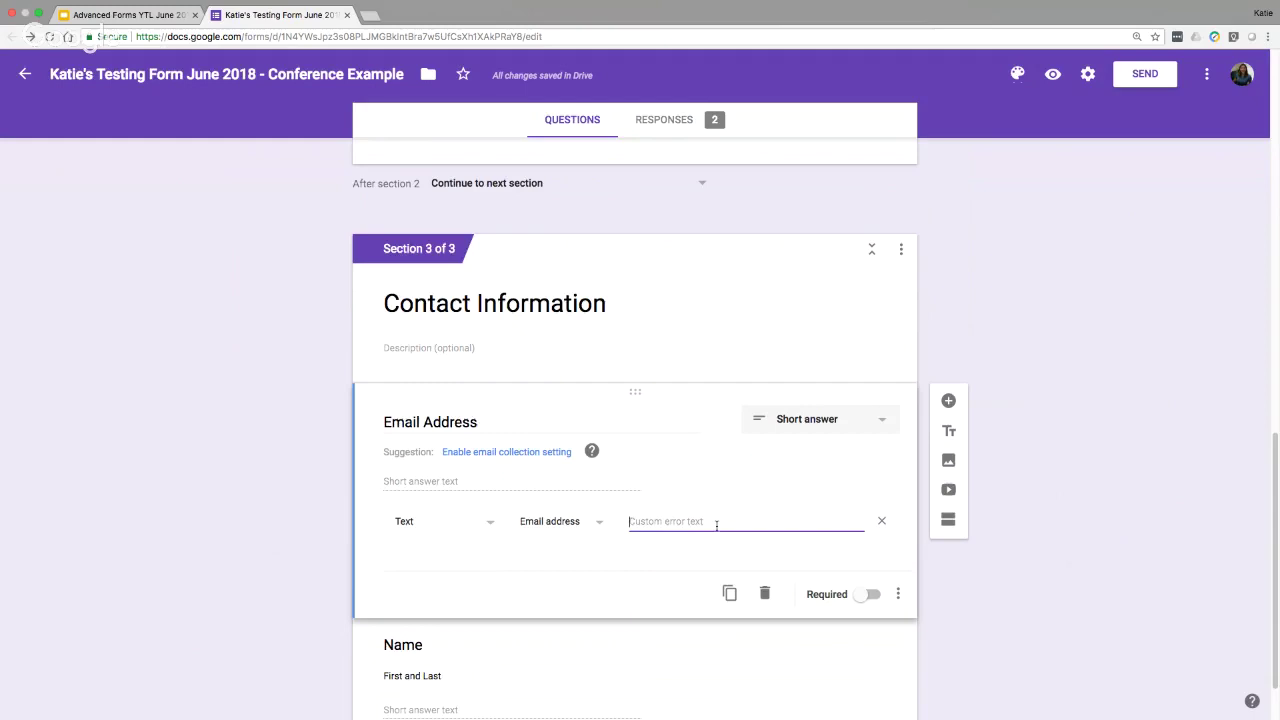
text(Please enter a valid)
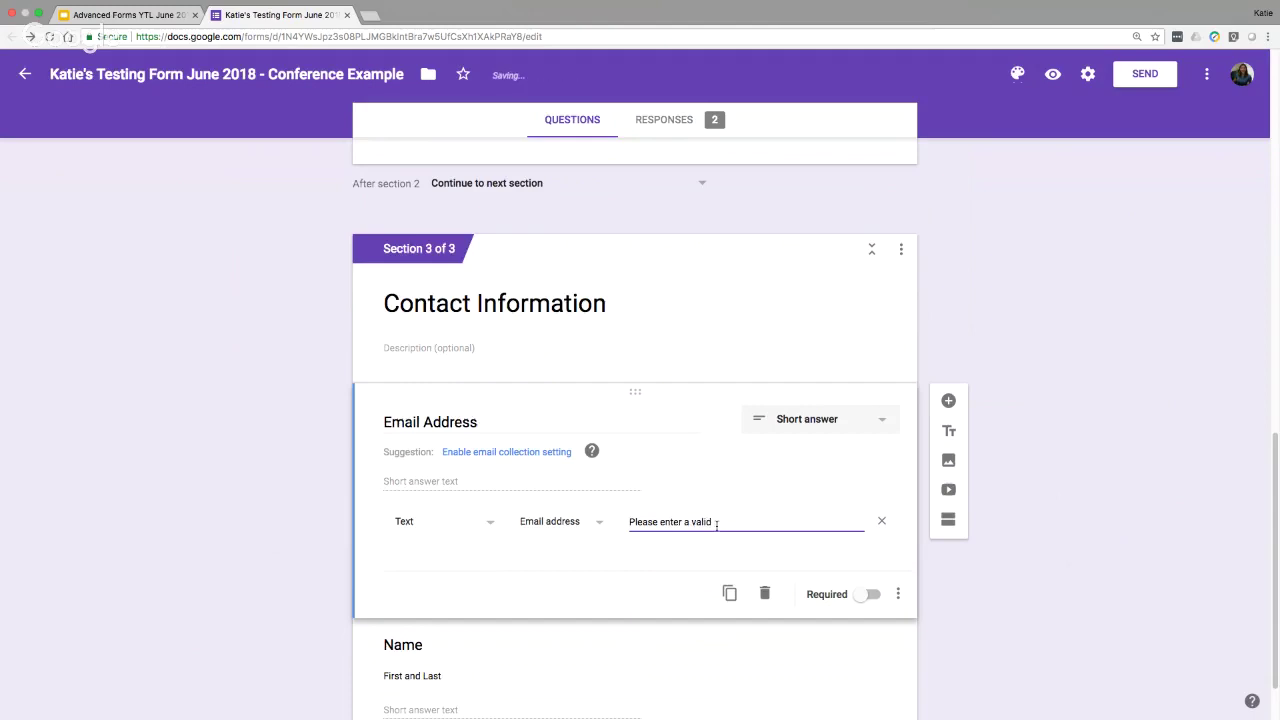
text( email address.)
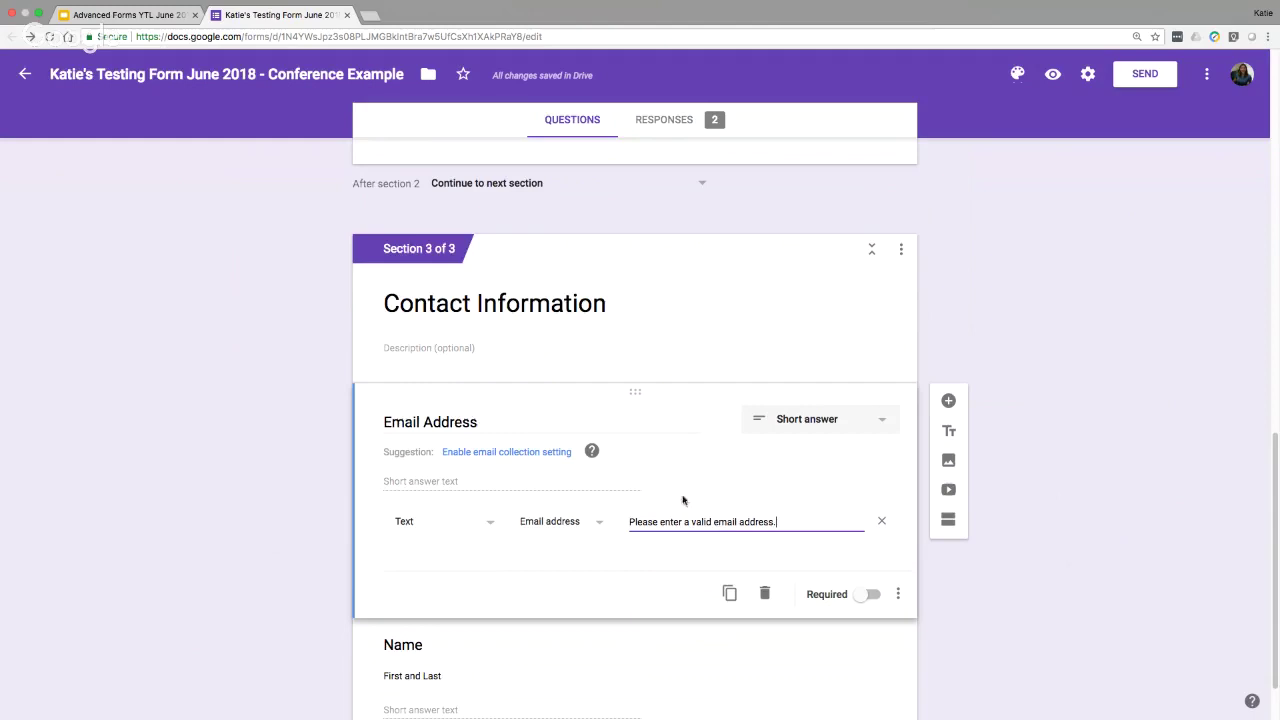
click(950, 599)
Step: Preview the form, test the Email Address question with "test" and with a full e-mail address, and leave the preview without submitting
click(1053, 75)
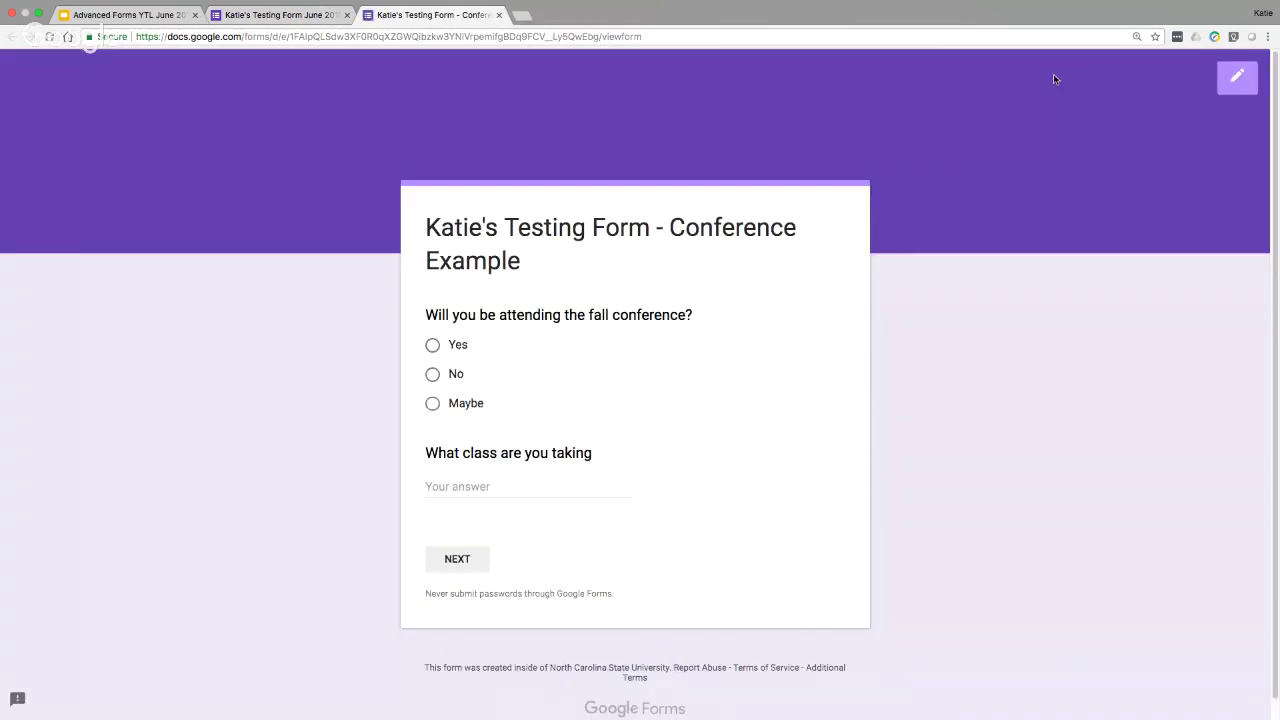
click(465, 566)
click(530, 647)
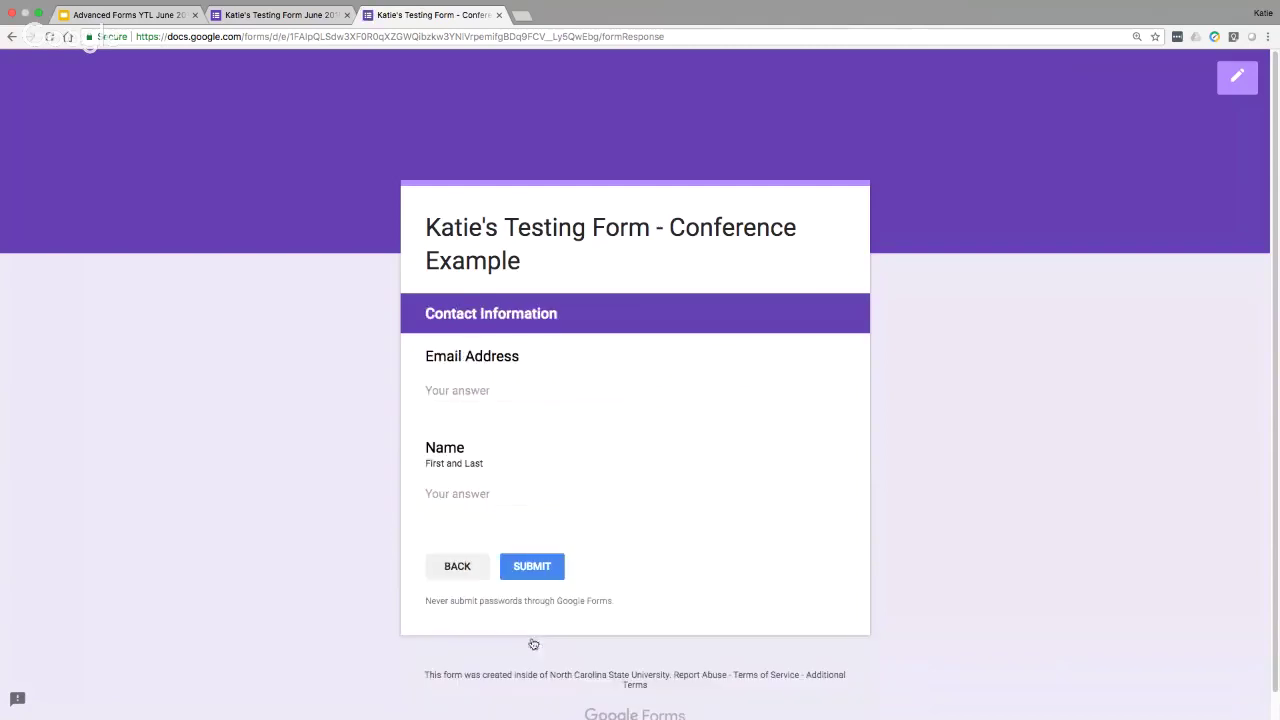
click(475, 394)
text(test)
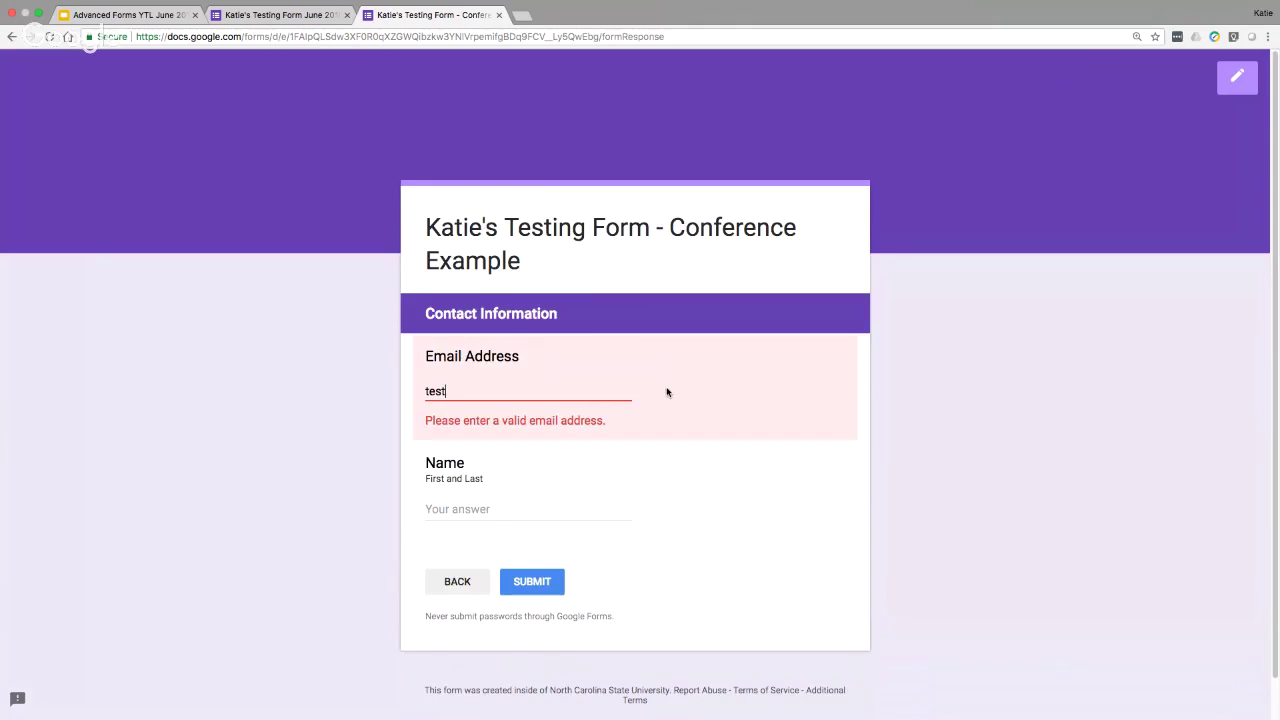
text(@)
text(ncsu.edu)
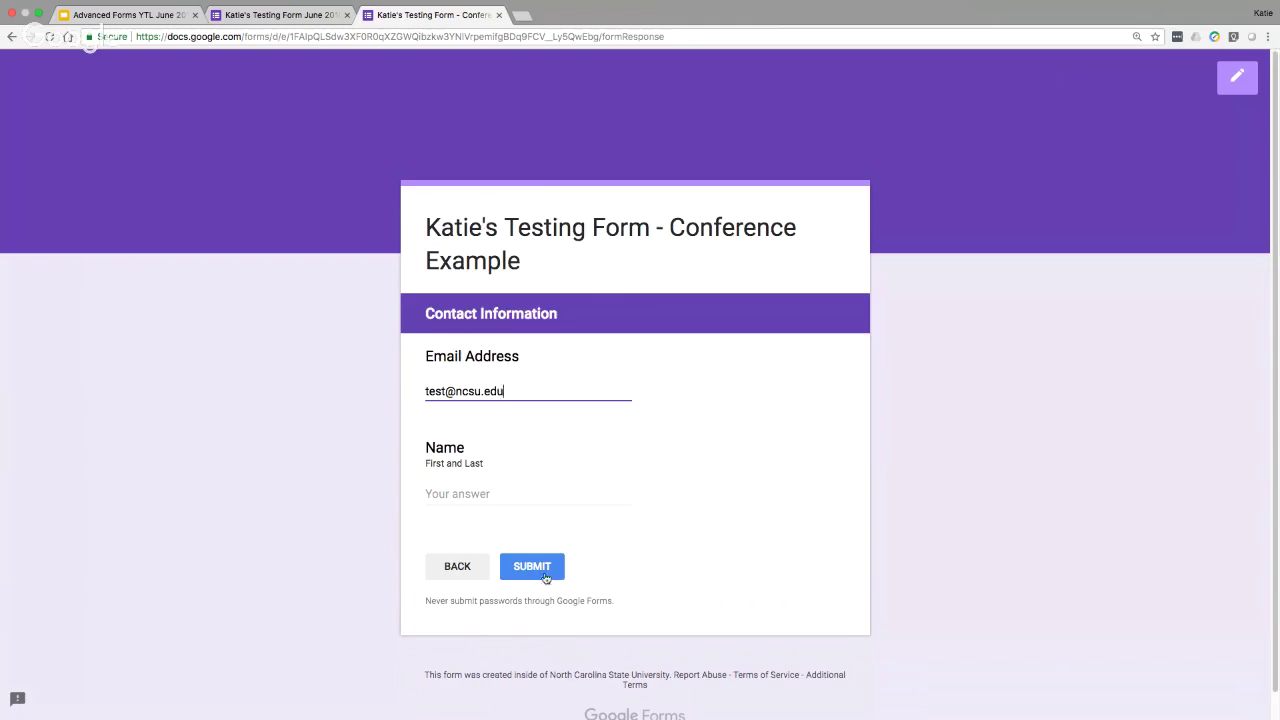
click(501, 17)
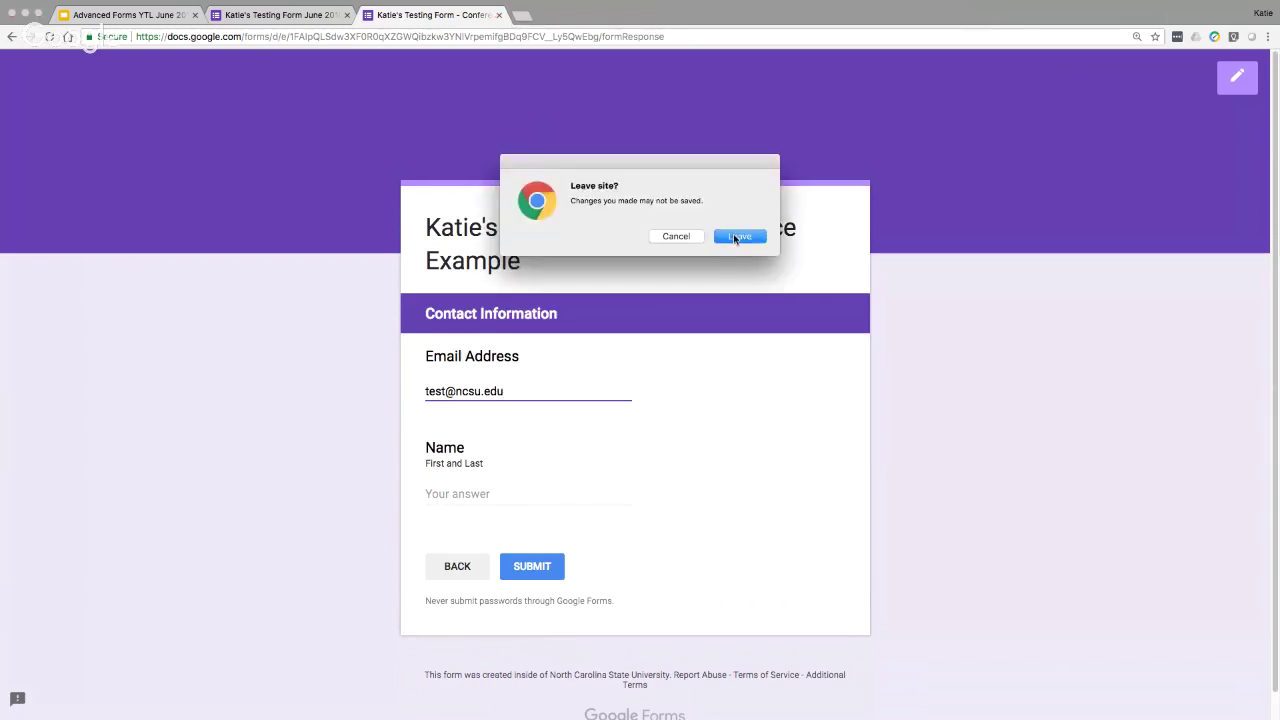
click(738, 237)
Step: Add a paragraph question titled "Session Description" below the Name question in the Contact Information section
scroll(980, 618, down, 2)
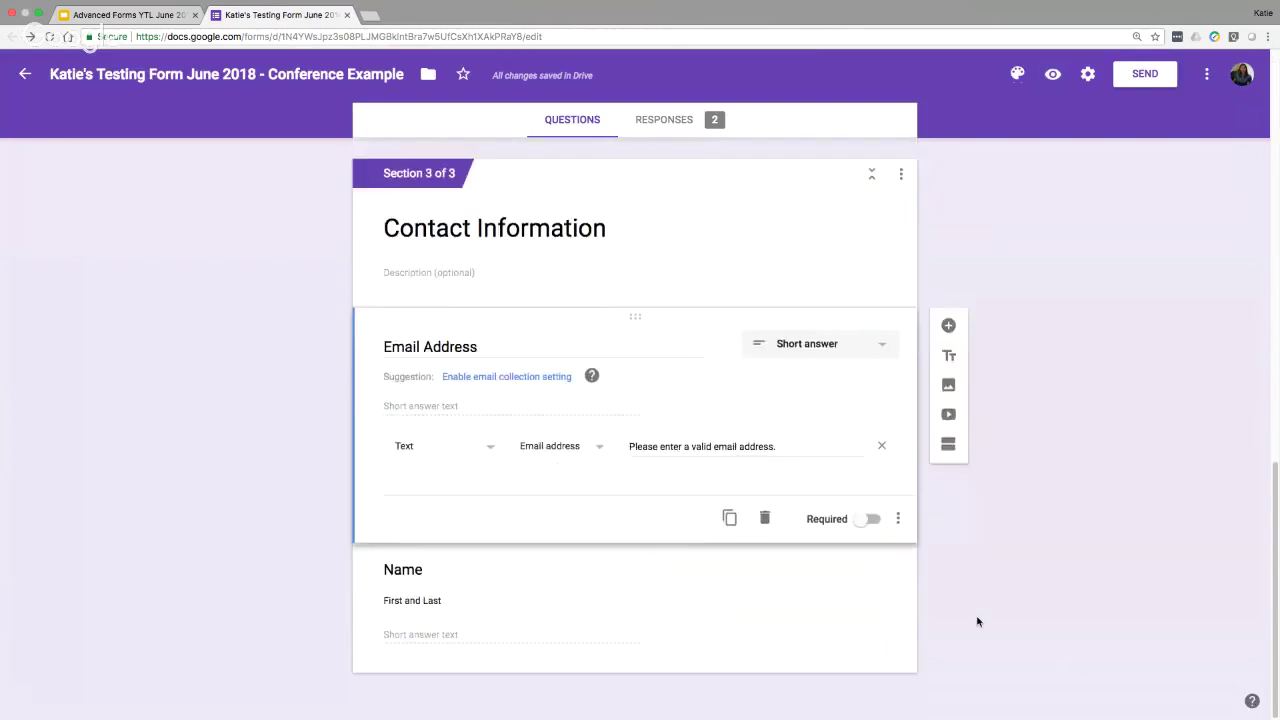
click(852, 635)
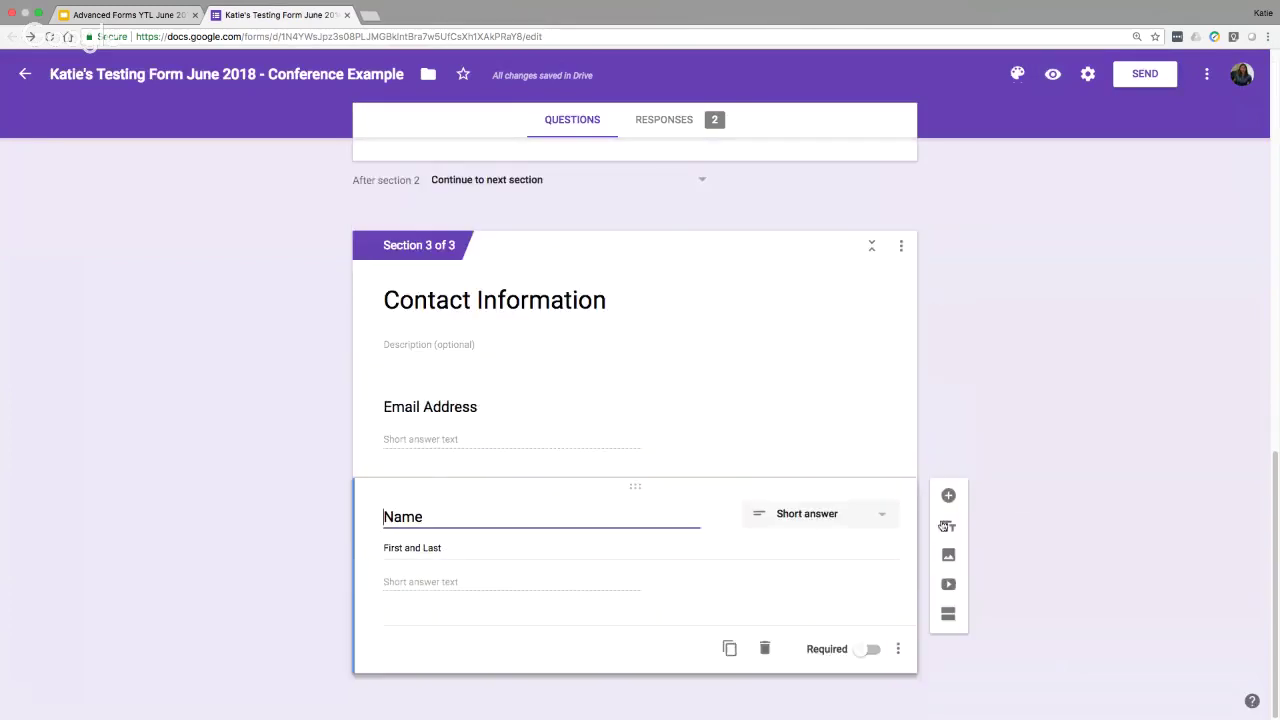
click(949, 495)
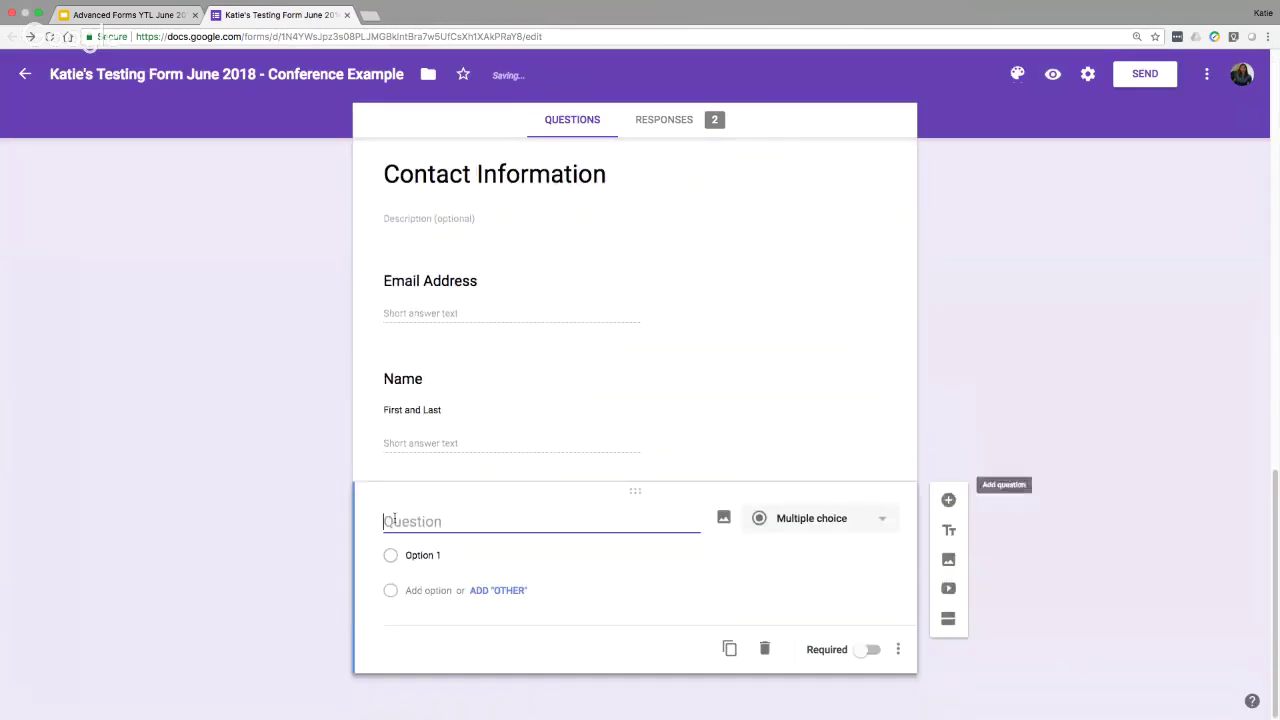
text(Session Description)
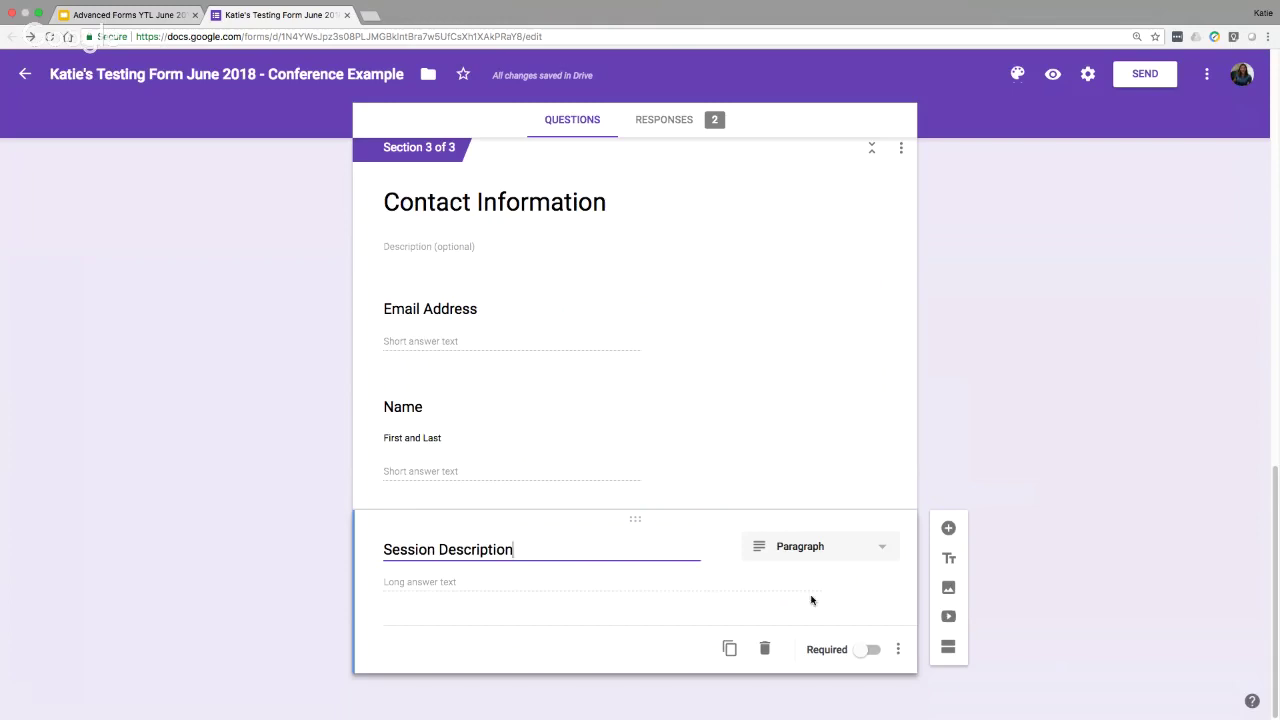
Step: Add response validation to the Session Description question with Length set to a minimum character count of 10
click(899, 651)
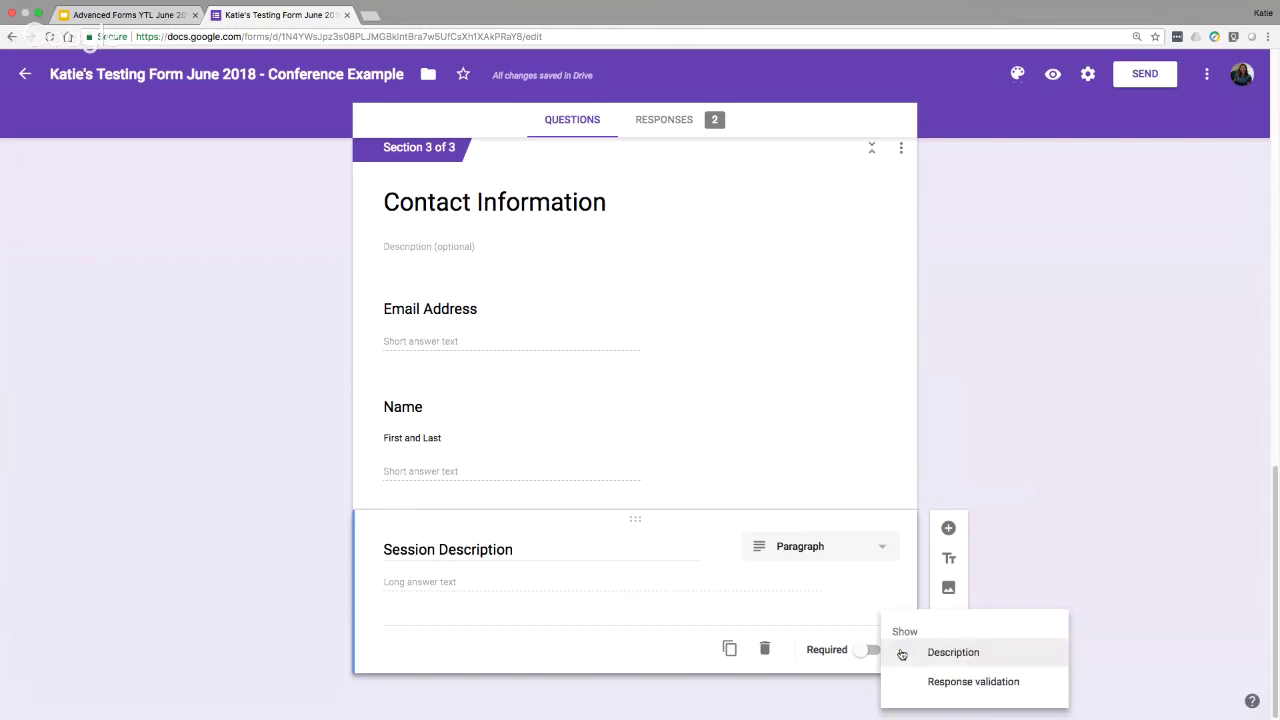
click(972, 682)
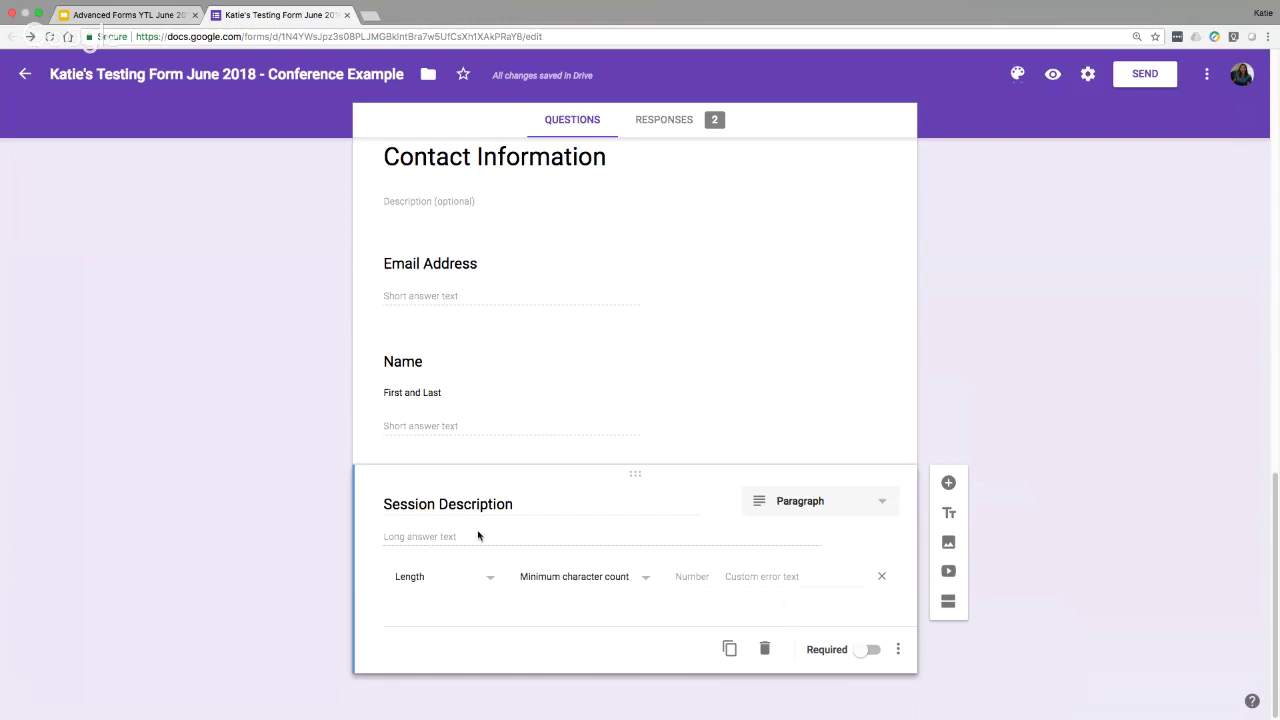
click(491, 580)
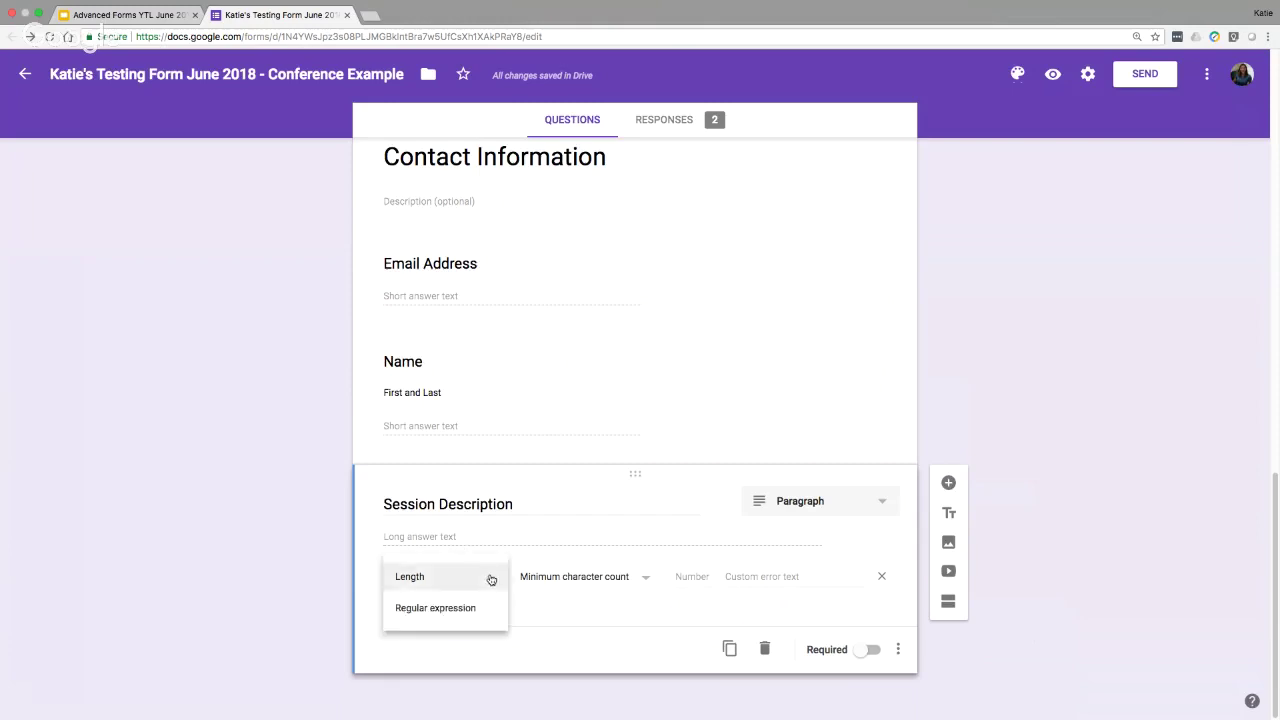
click(438, 577)
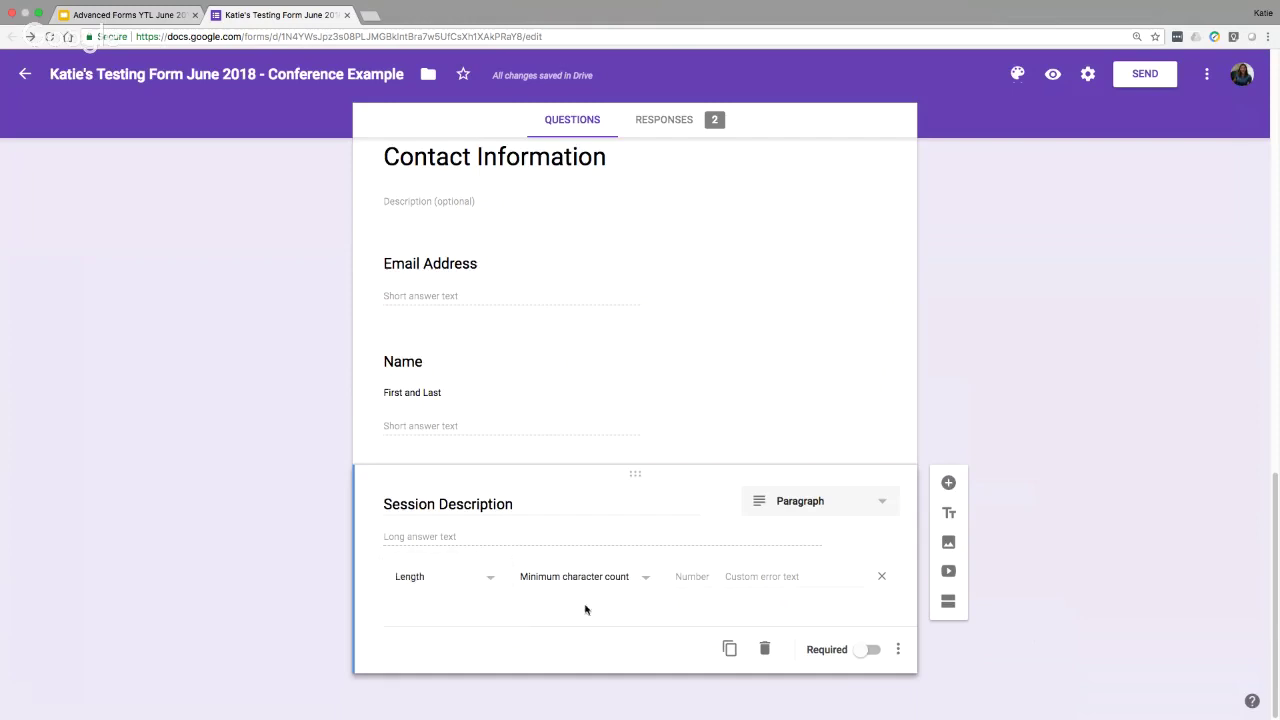
click(645, 578)
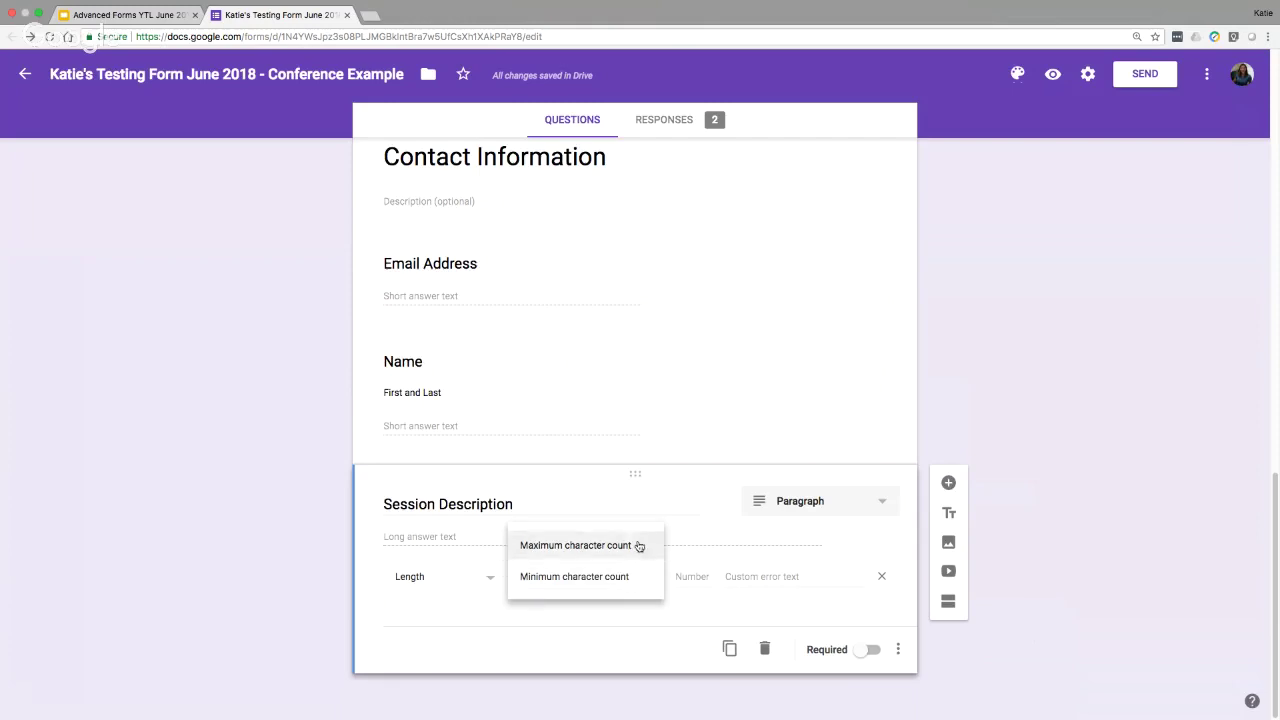
click(628, 578)
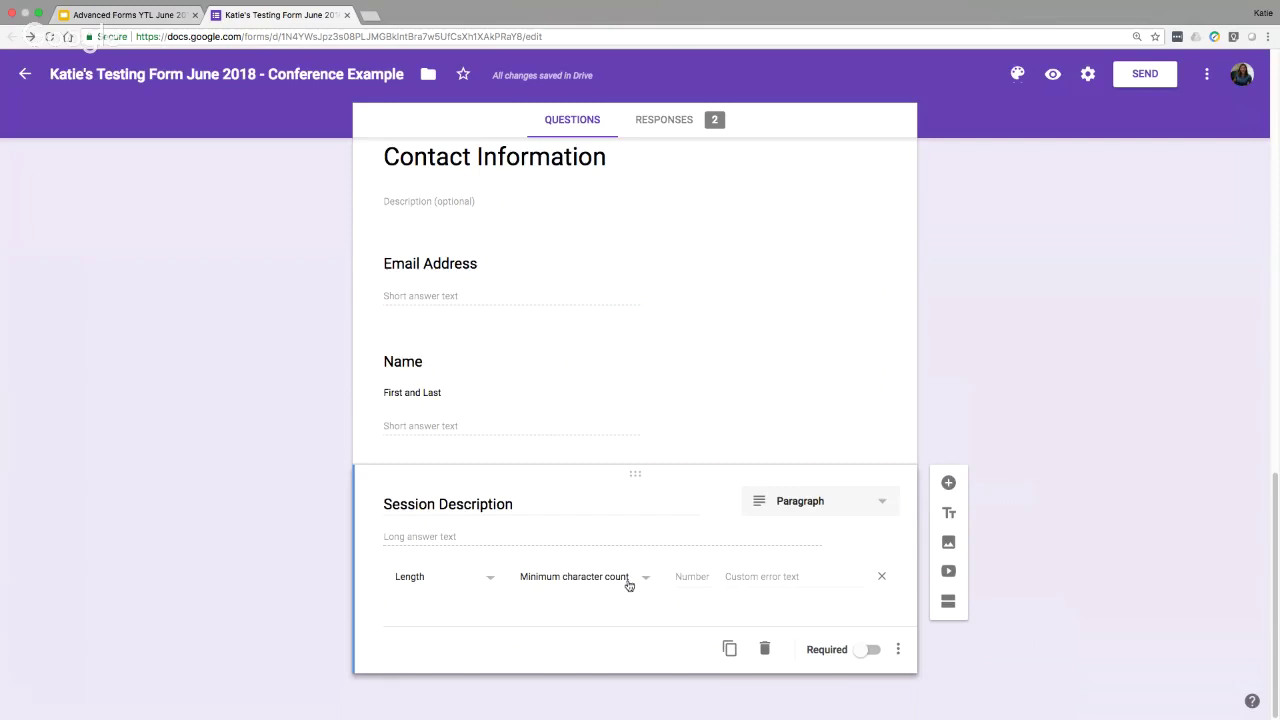
click(690, 577)
text(10)
Step: Set the Session Description question's custom error text to "please enter at least 10 characters in your description"
click(749, 575)
text(please enter at least 10 c)
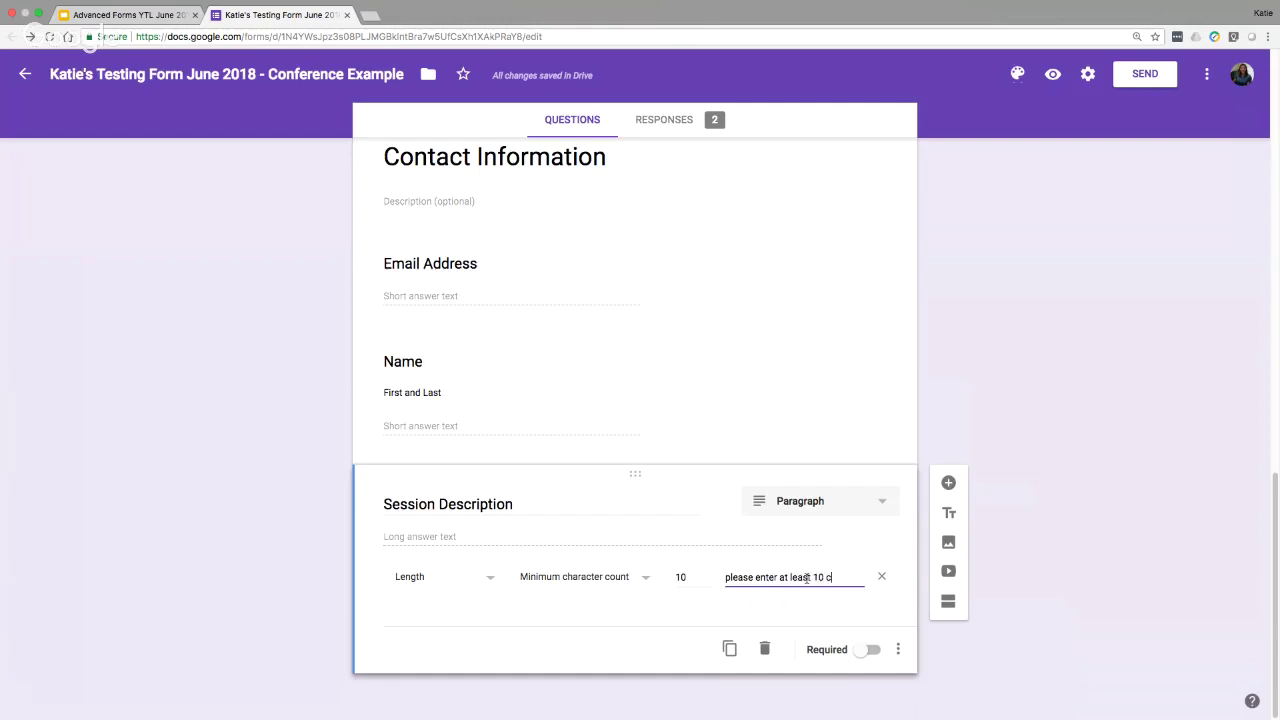
text(haracters in your)
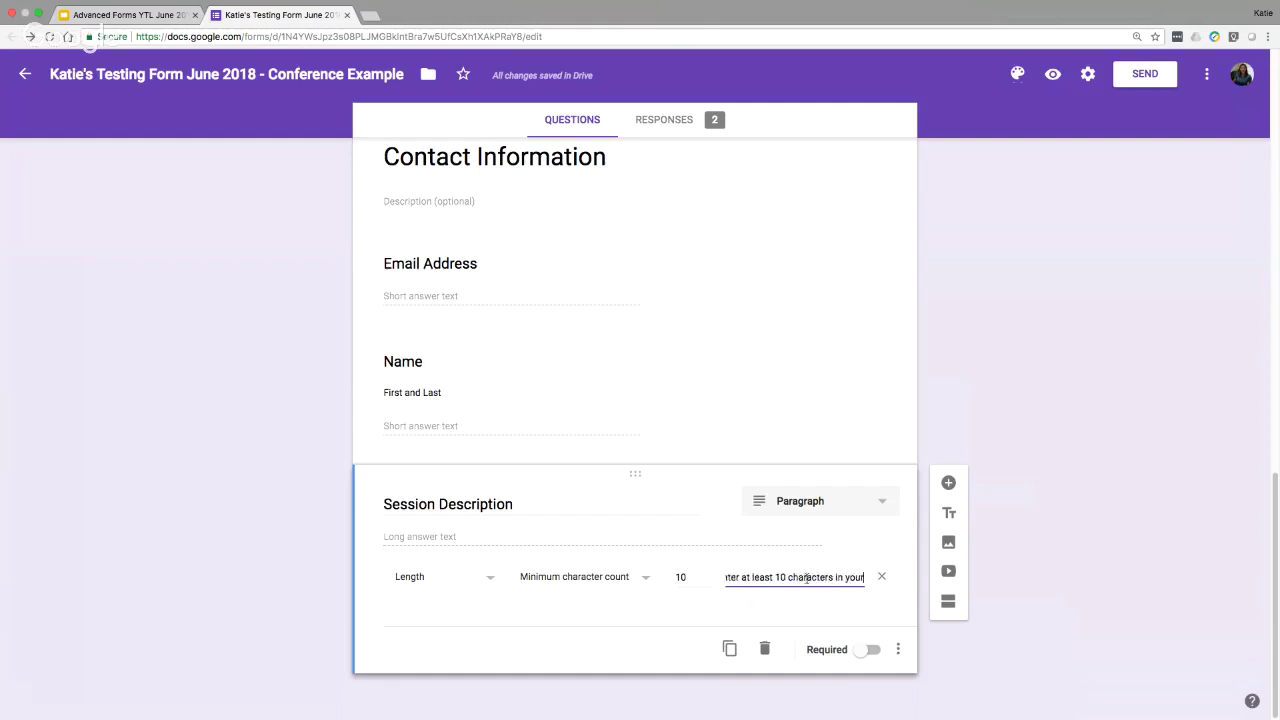
text( description)
click(993, 643)
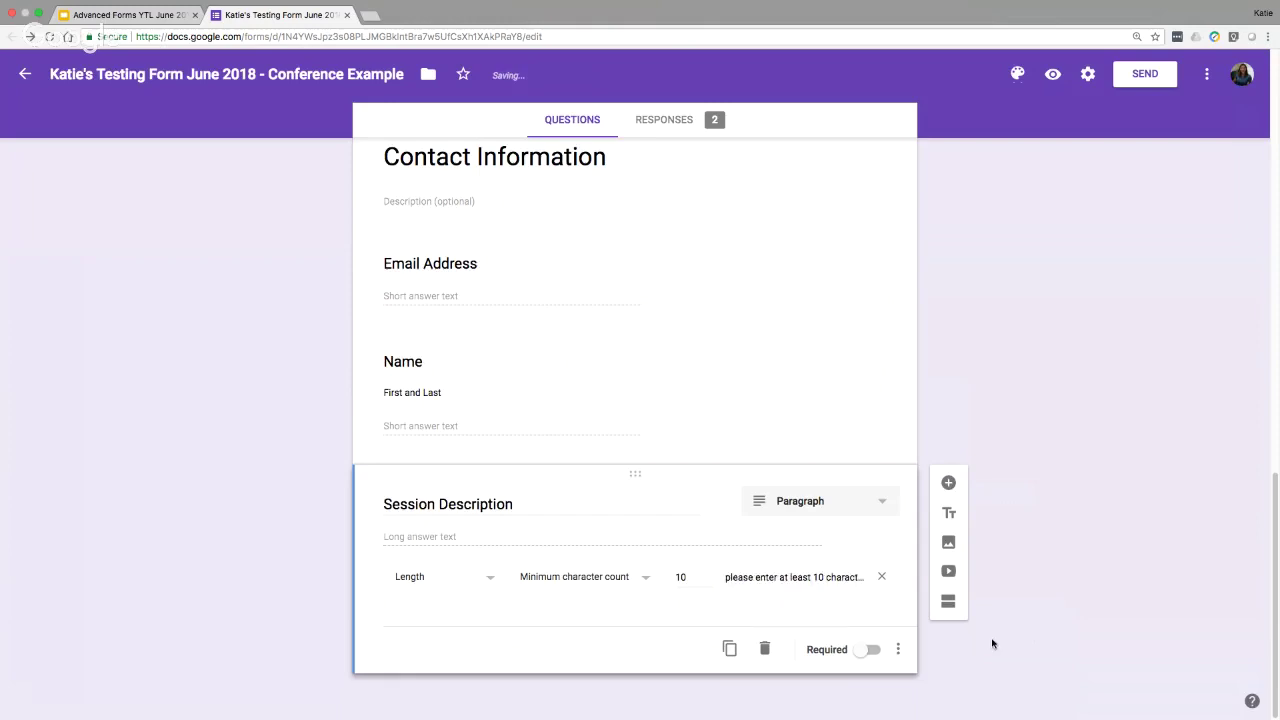
Step: Preview the form and test the Session Description question with "test" and with "test123test123"
click(1054, 75)
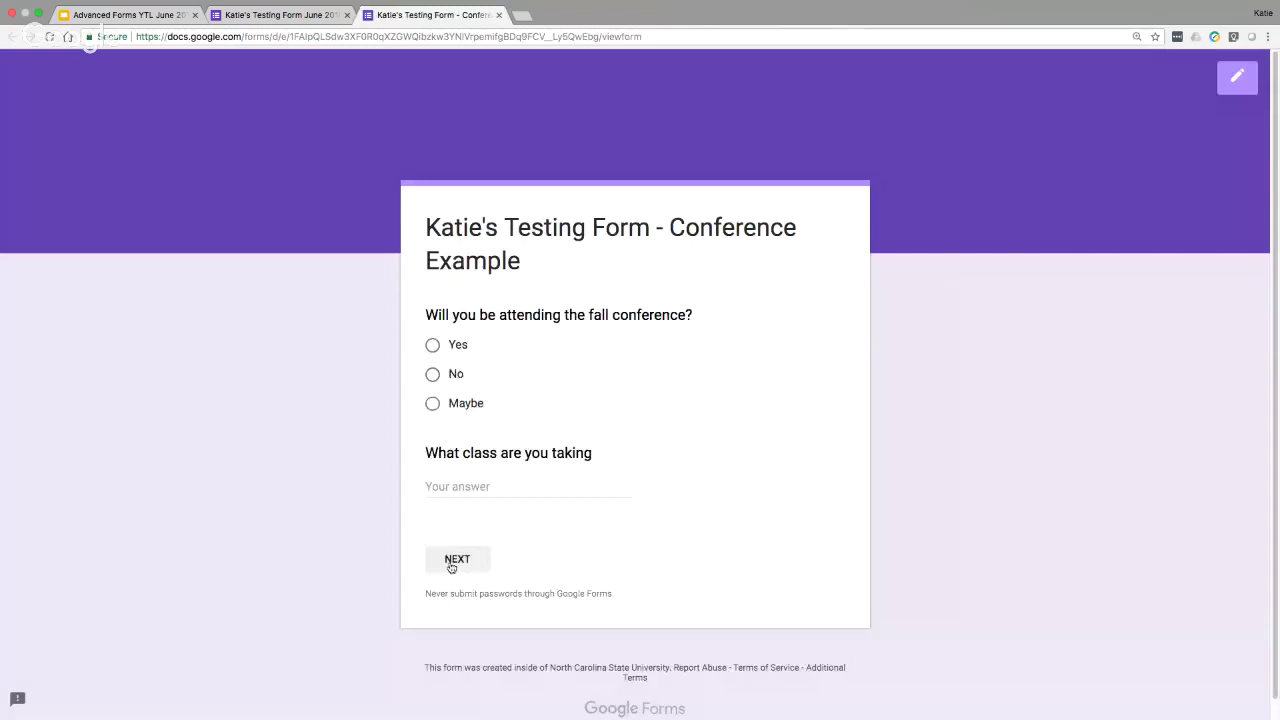
click(451, 562)
click(532, 647)
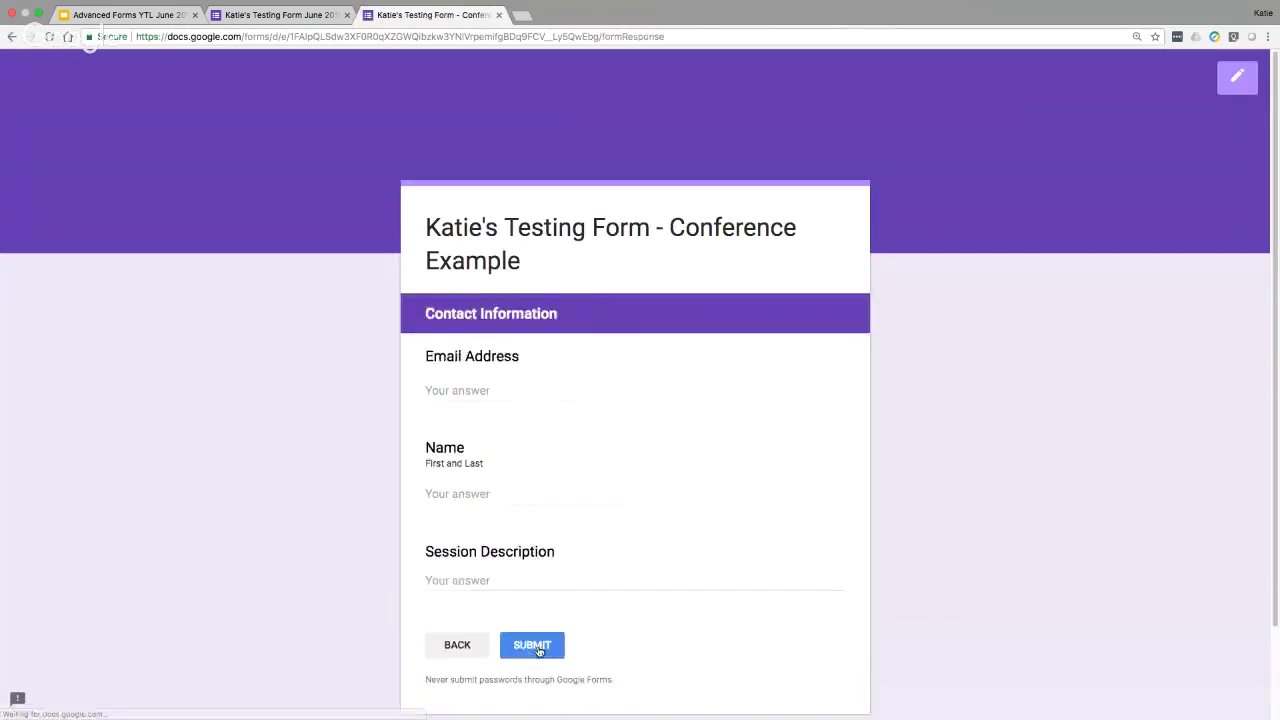
scroll(811, 549, down, 2)
click(468, 480)
text(test)
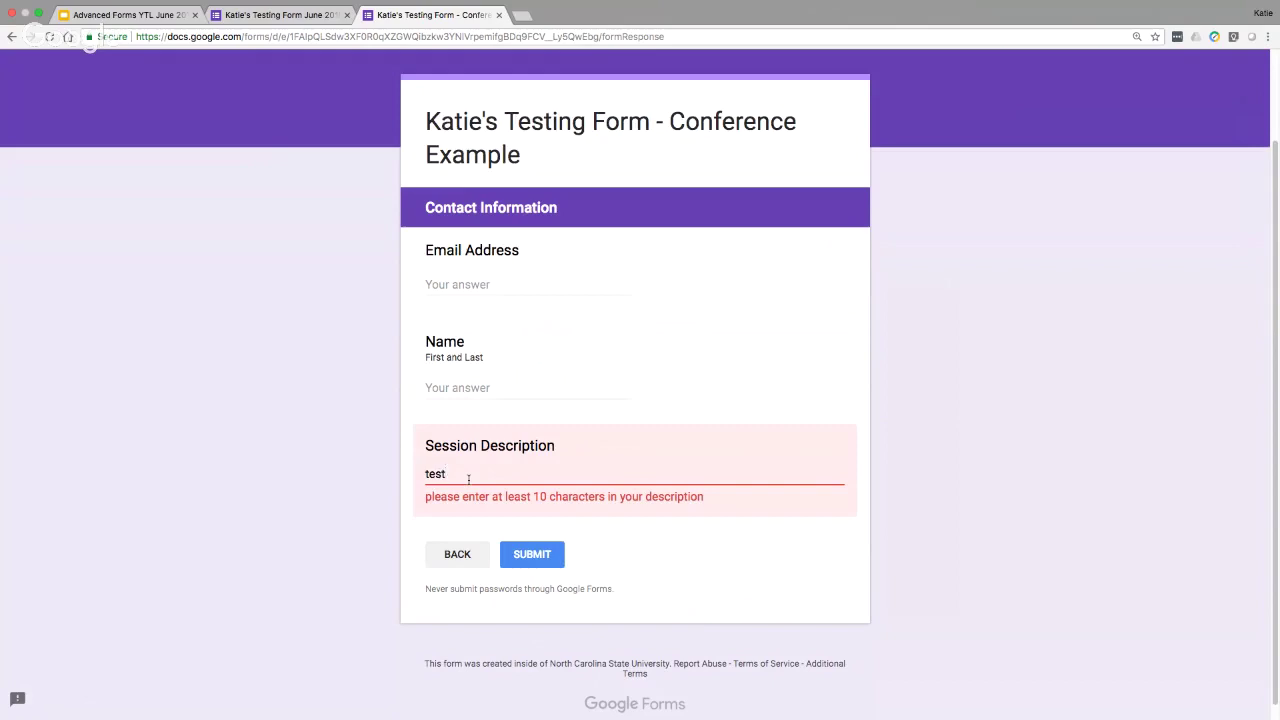
text(123test123)
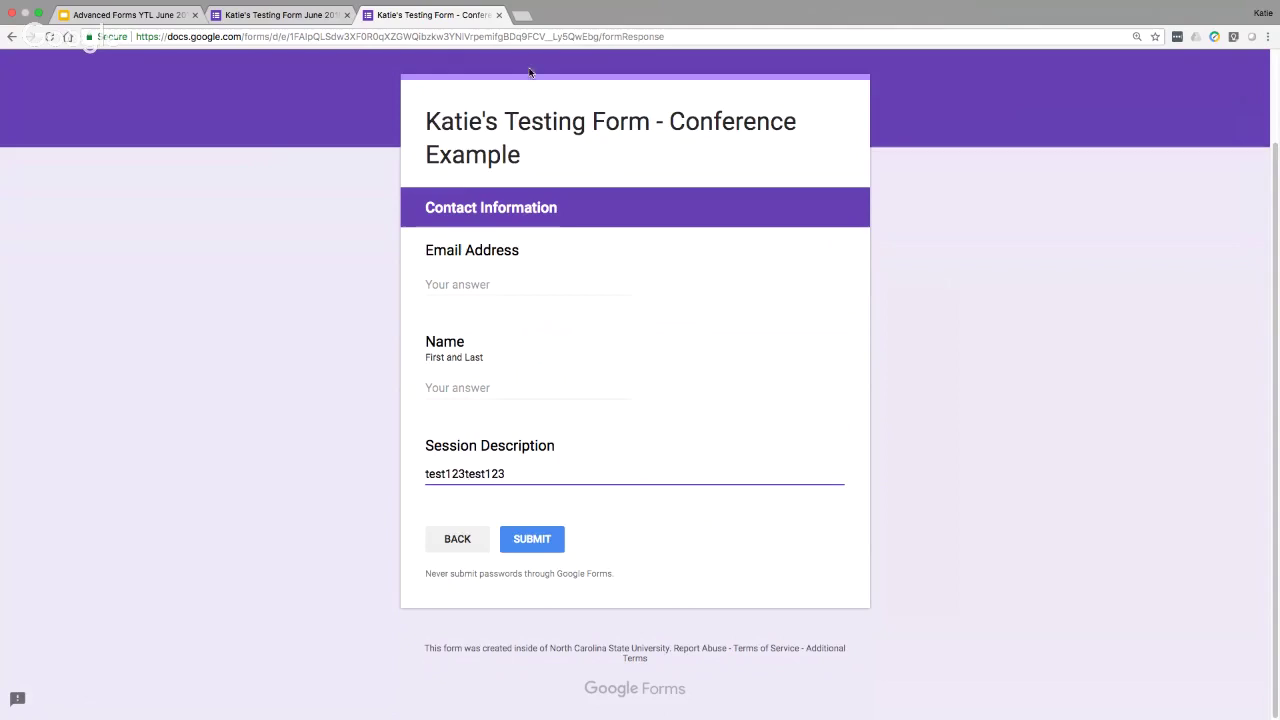
Step: Close the form preview without submitting, discarding the test answer
click(499, 15)
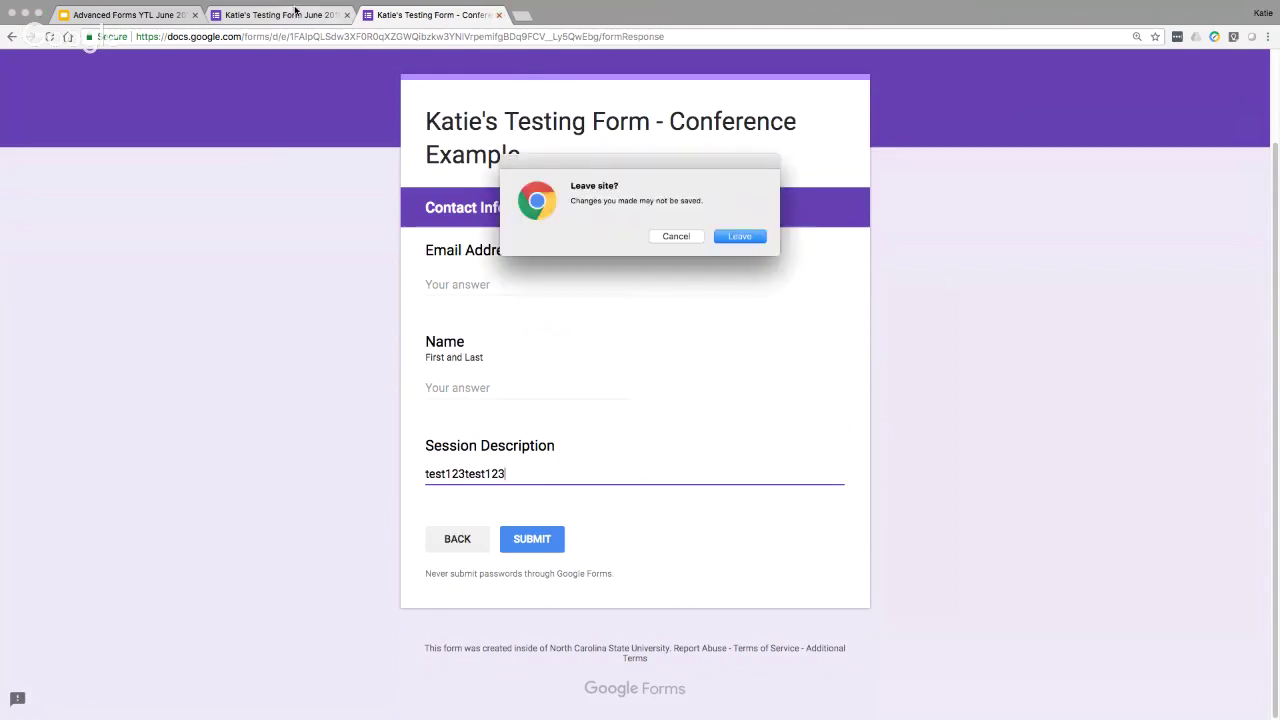
click(747, 238)
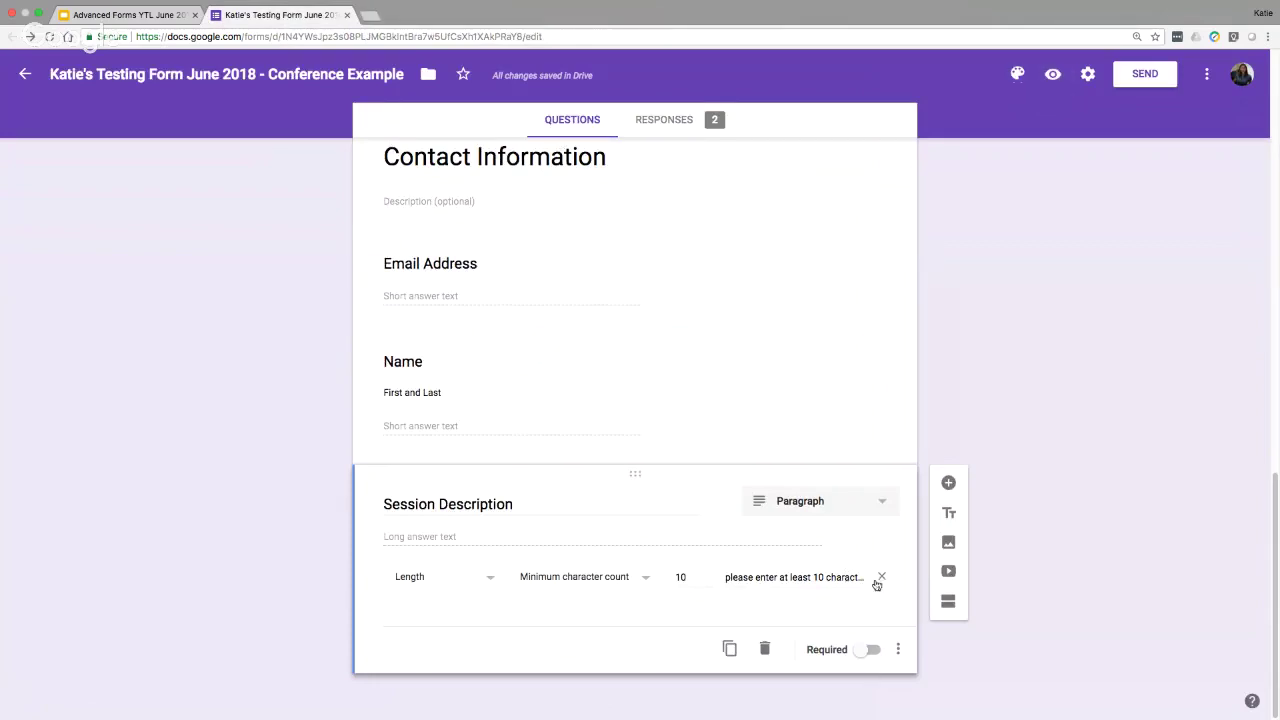
Step: Turn the Session Description question's Required option on and off again, and close the form editor
click(792, 578)
click(944, 657)
click(870, 651)
click(869, 651)
scroll(1049, 546, up, 3)
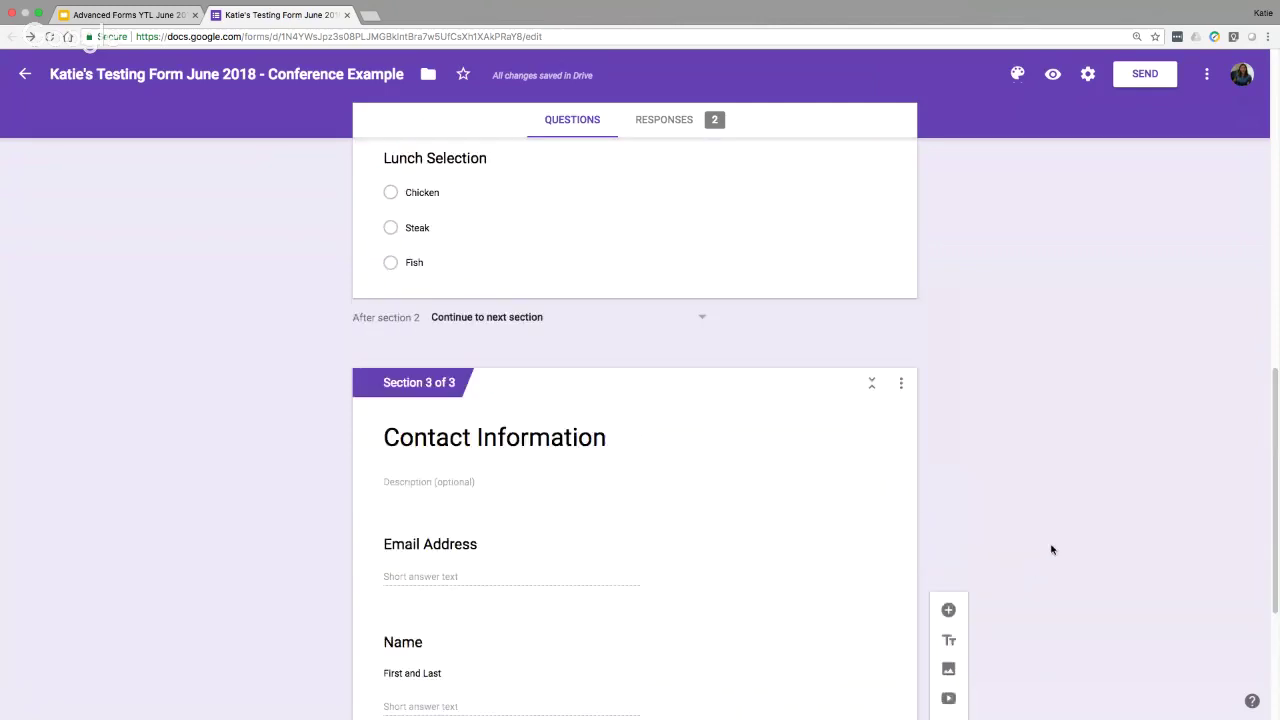
click(347, 15)
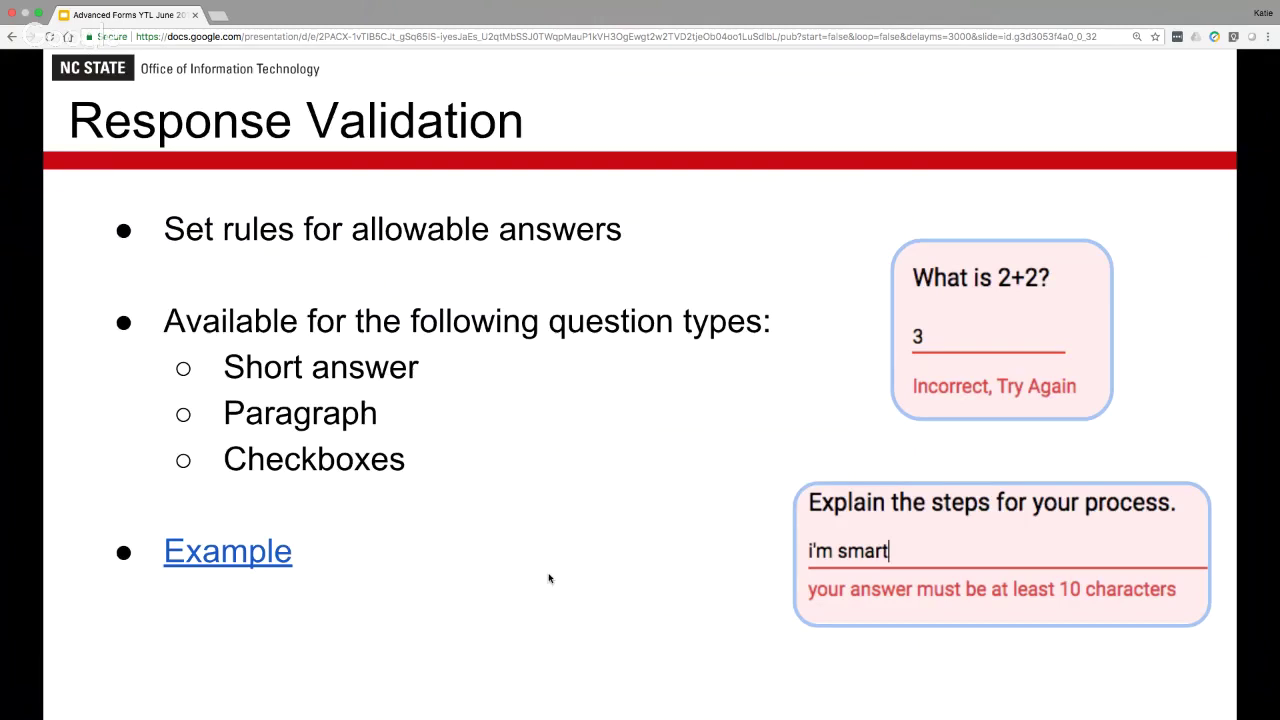
Step: Open the example form from the Response Validation slide and add response validation to the "What class are you taking" question
click(214, 558)
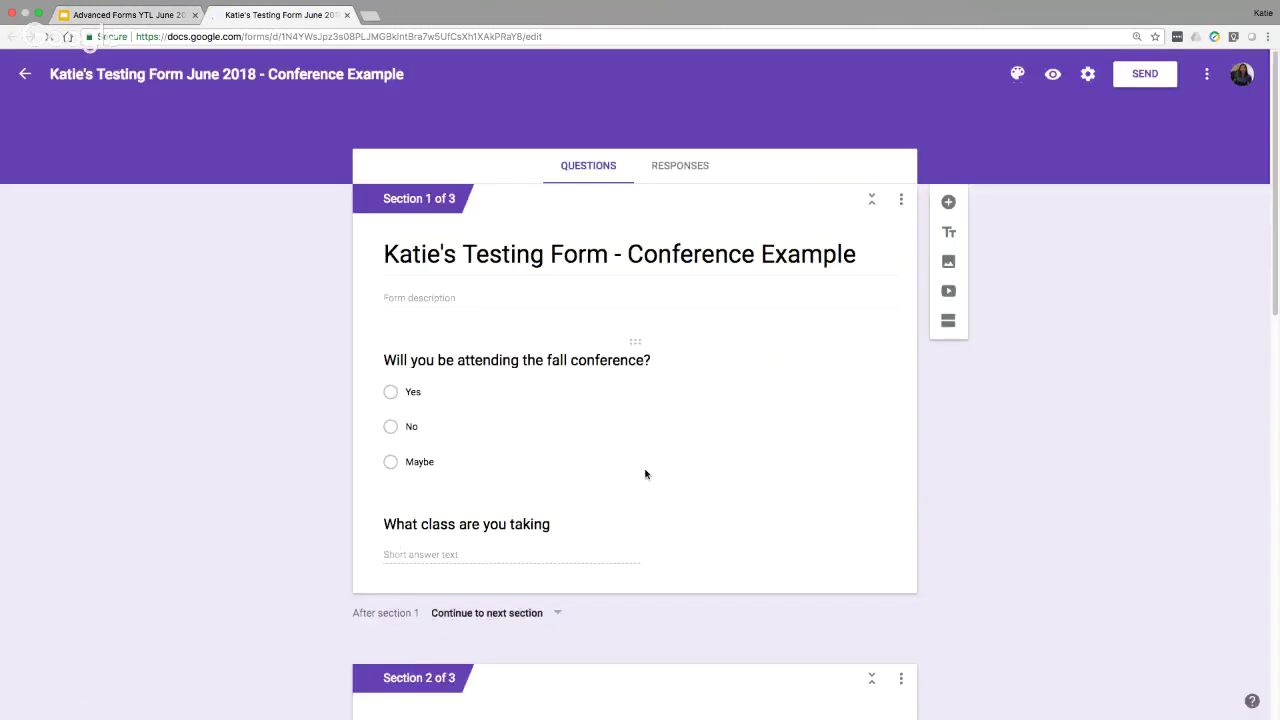
scroll(730, 497, down, 4)
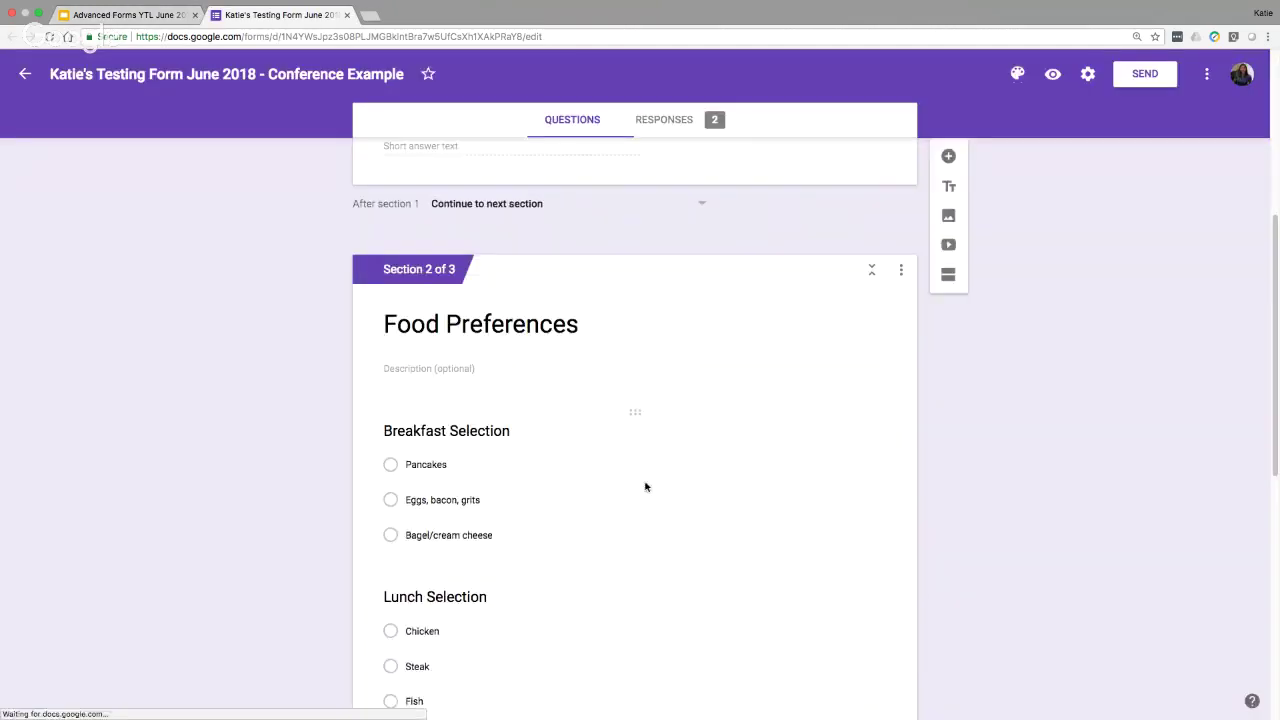
scroll(665, 494, up, 3)
scroll(665, 494, up, 2)
click(629, 517)
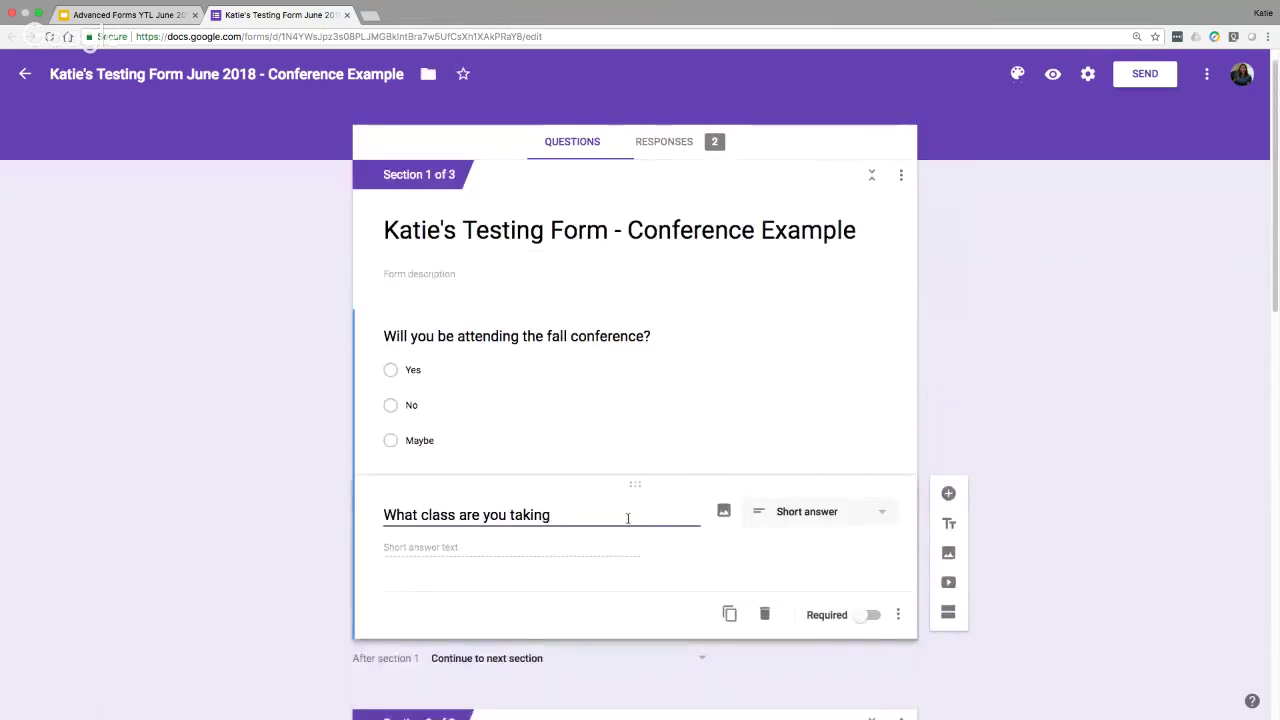
click(905, 615)
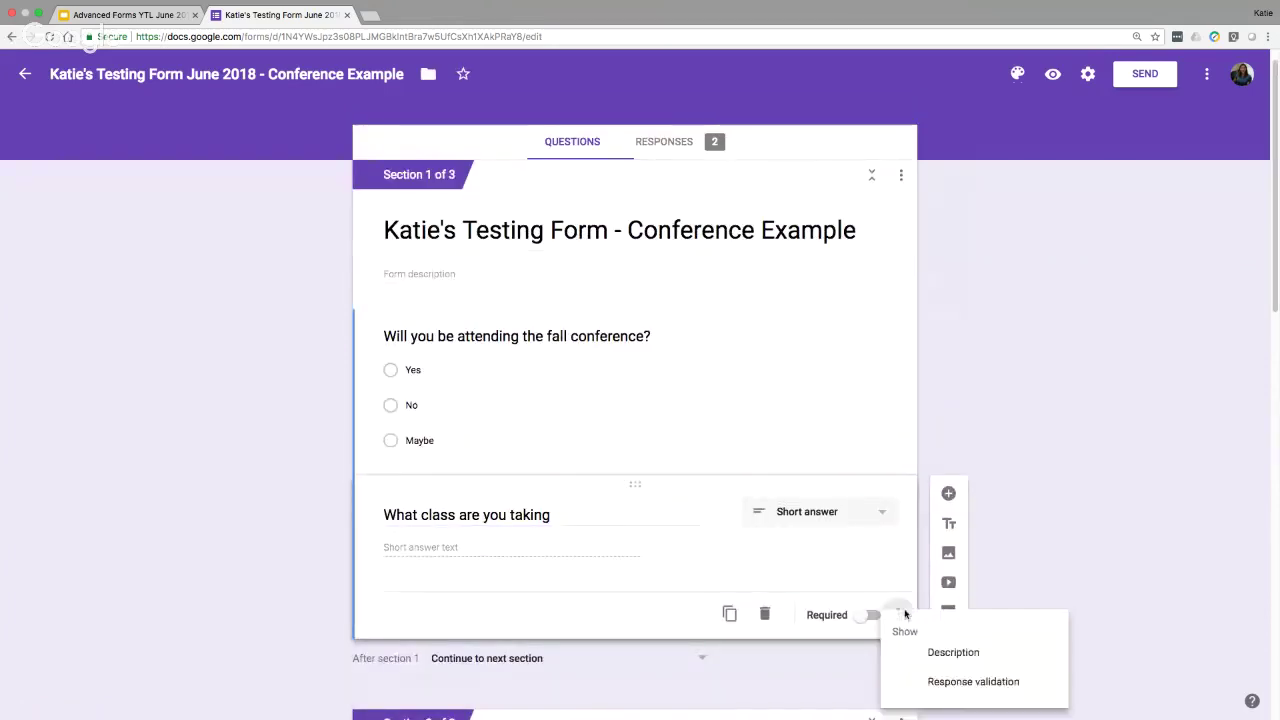
click(929, 682)
scroll(1081, 516, down, 2)
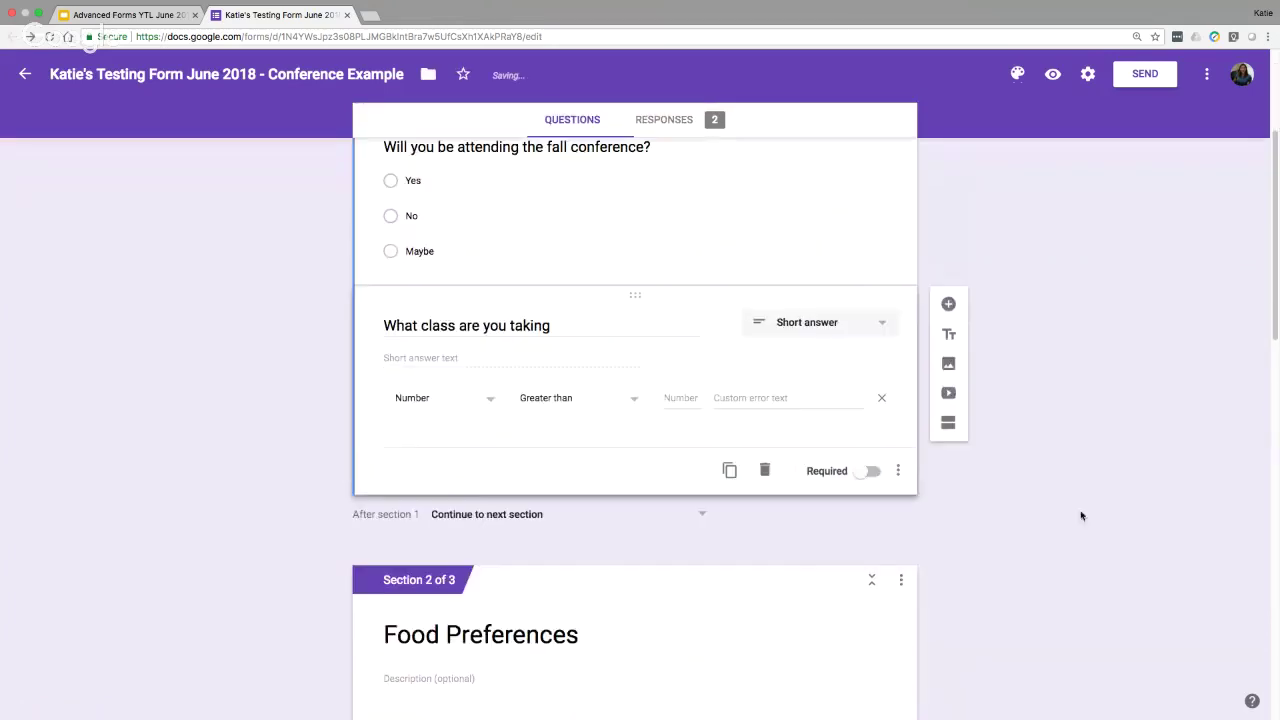
Step: Set the class question's validation type to Text and look through its condition options, keeping Contains
click(490, 398)
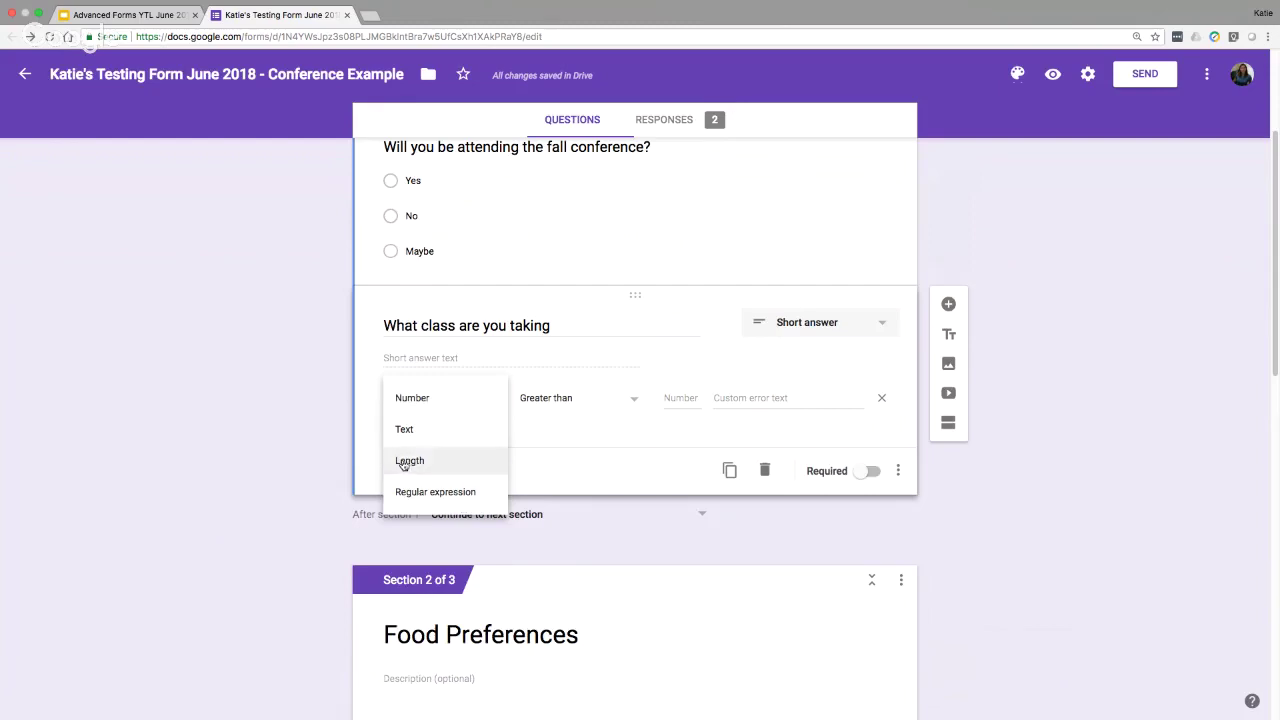
click(402, 429)
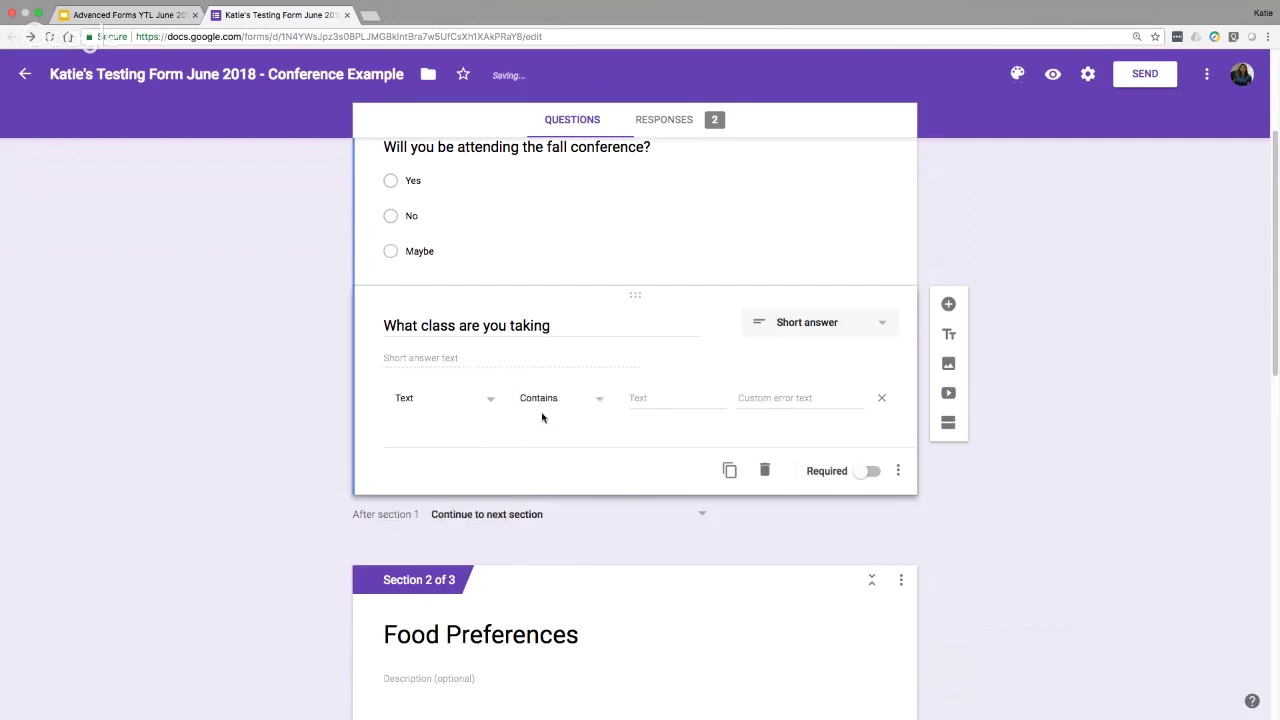
click(601, 399)
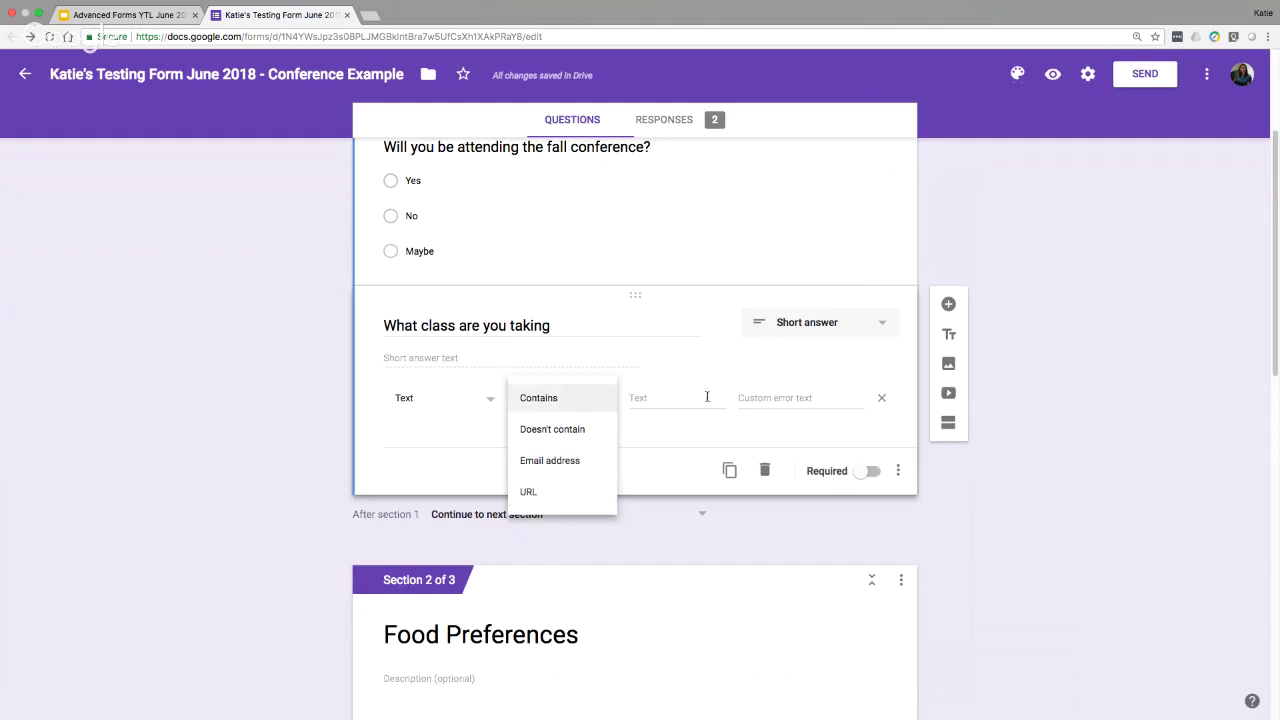
click(1017, 521)
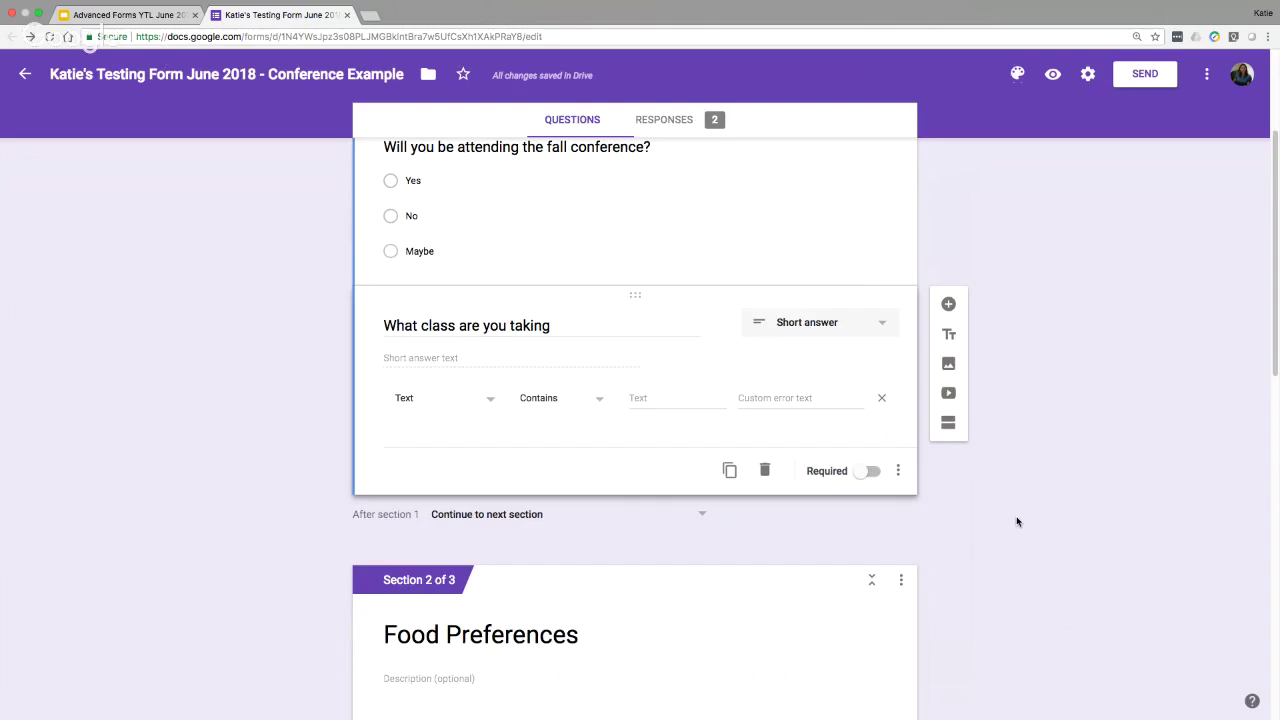
Step: Close the form editor and advance the presentation to the Pre-filled Forms slide
click(346, 15)
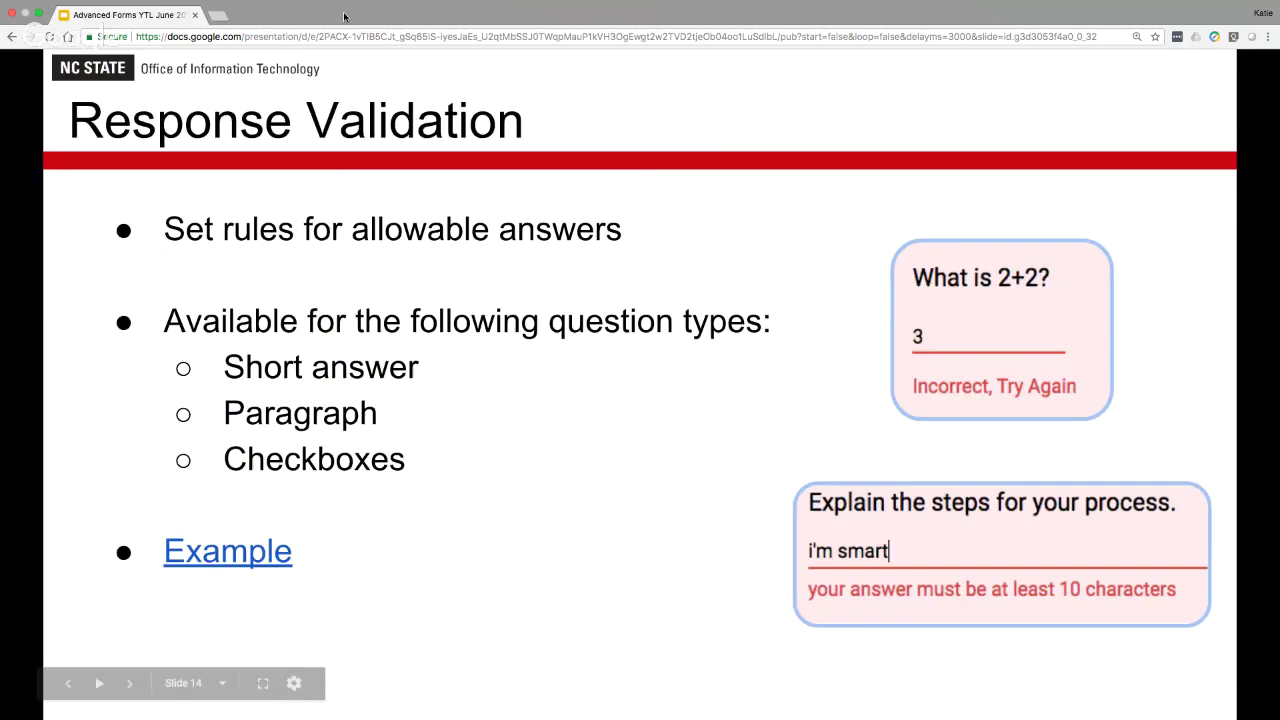
click(587, 589)
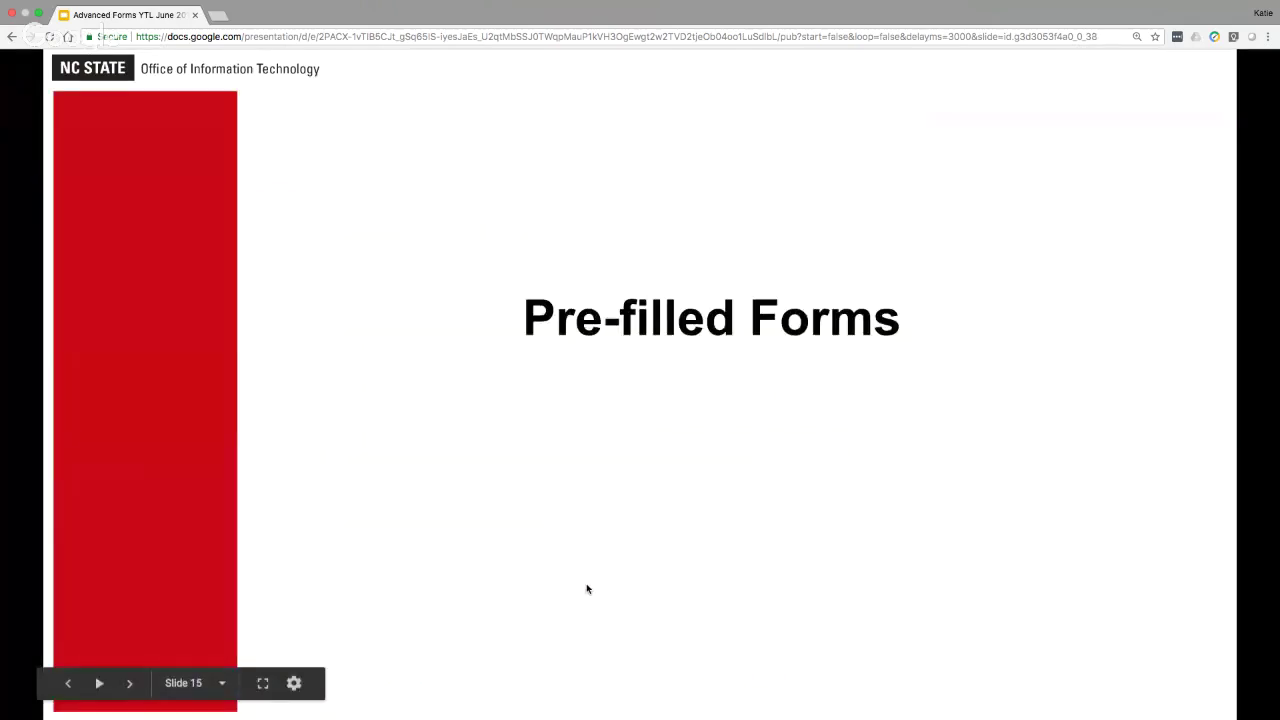
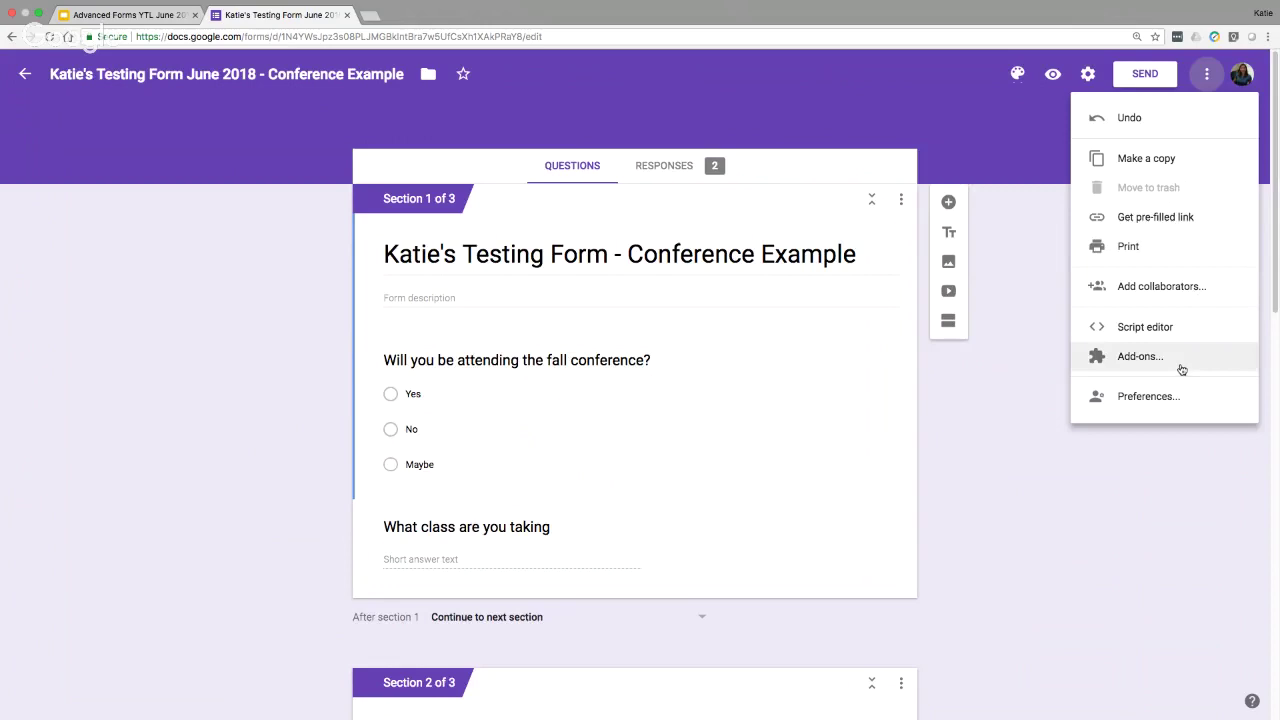
Step: Open the form's add-ons gallery and search it for "formlimiter"
click(1181, 370)
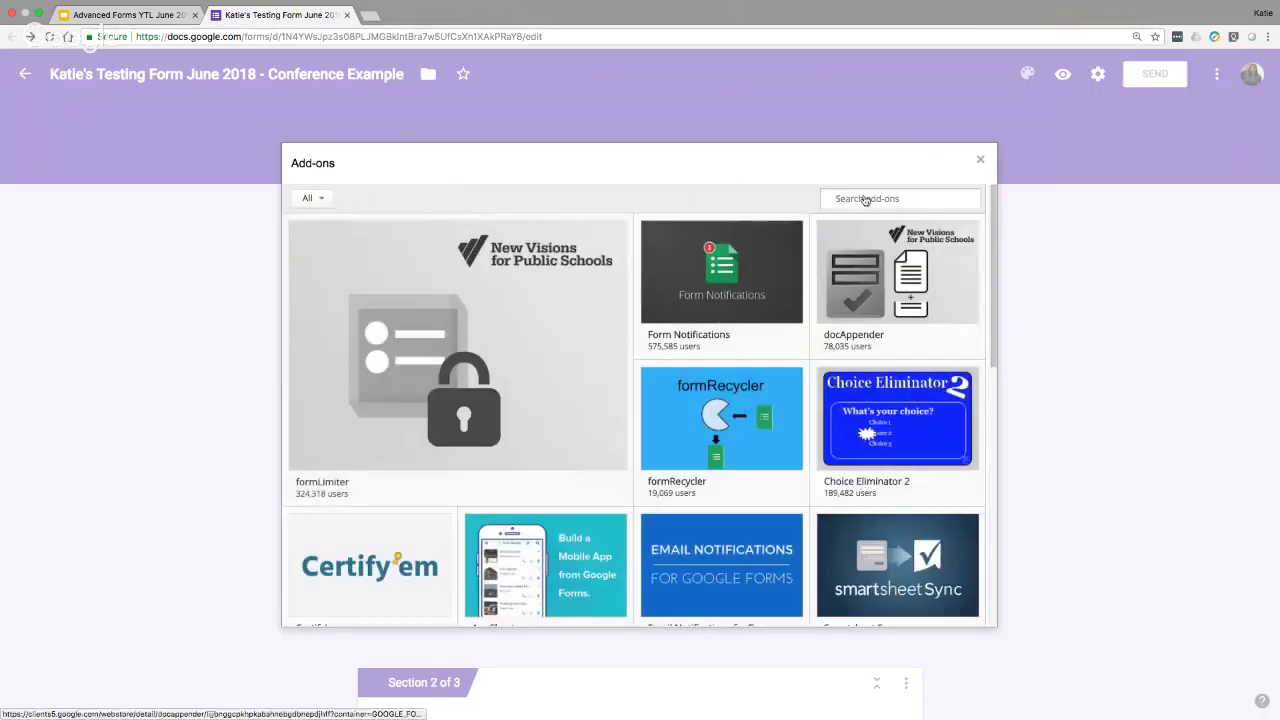
click(865, 199)
text(formlimit)
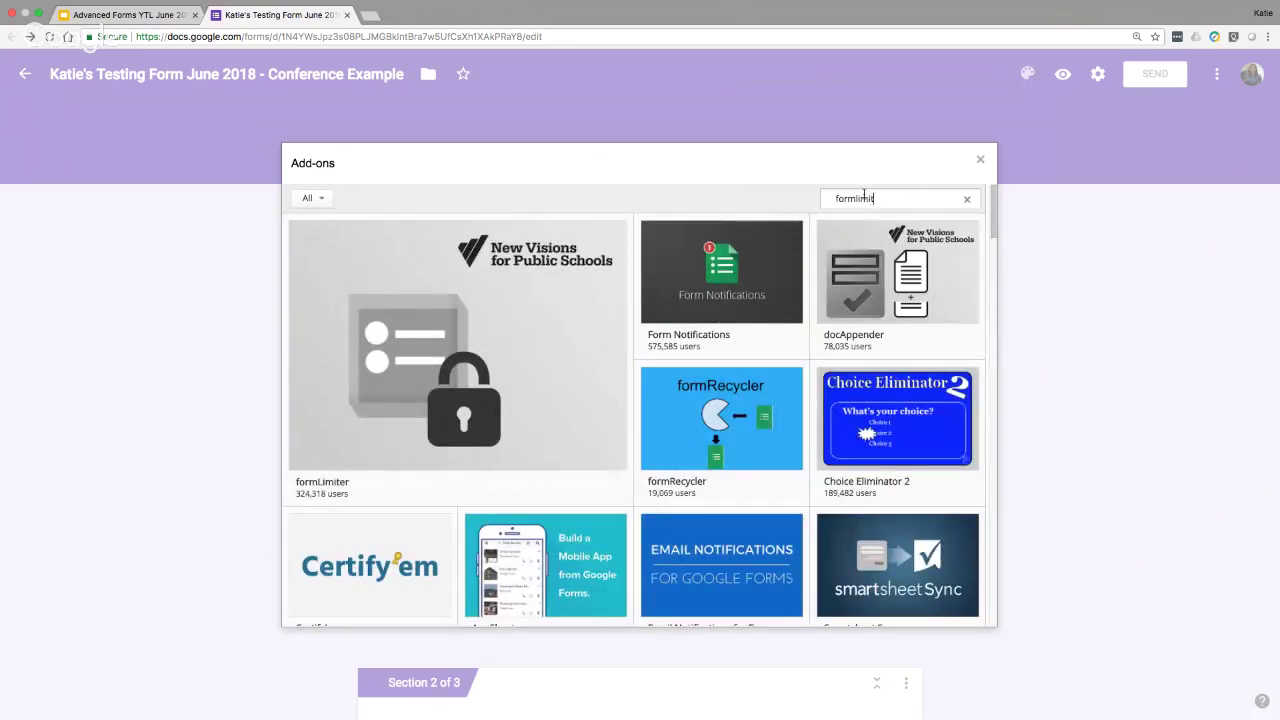
text(er)
key(Return)
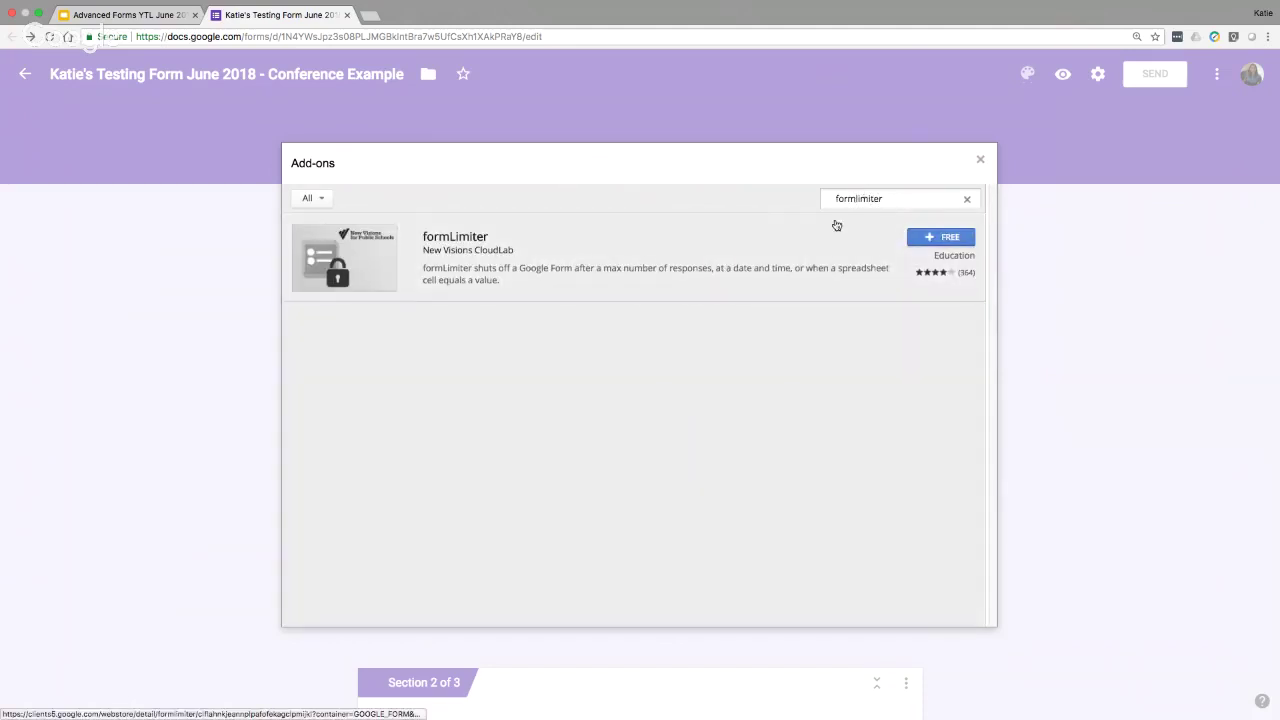
Step: Open the formLimiter listing and look through its overview and example screenshots
click(590, 253)
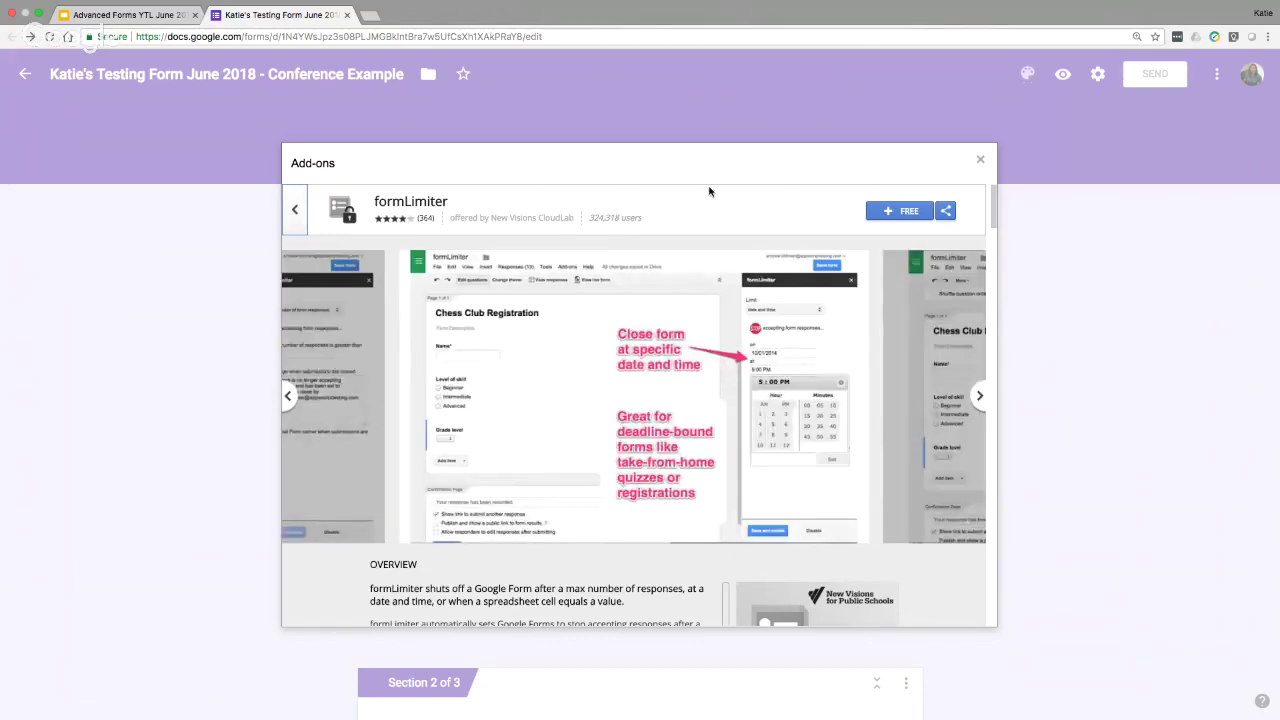
scroll(980, 400, down, 3)
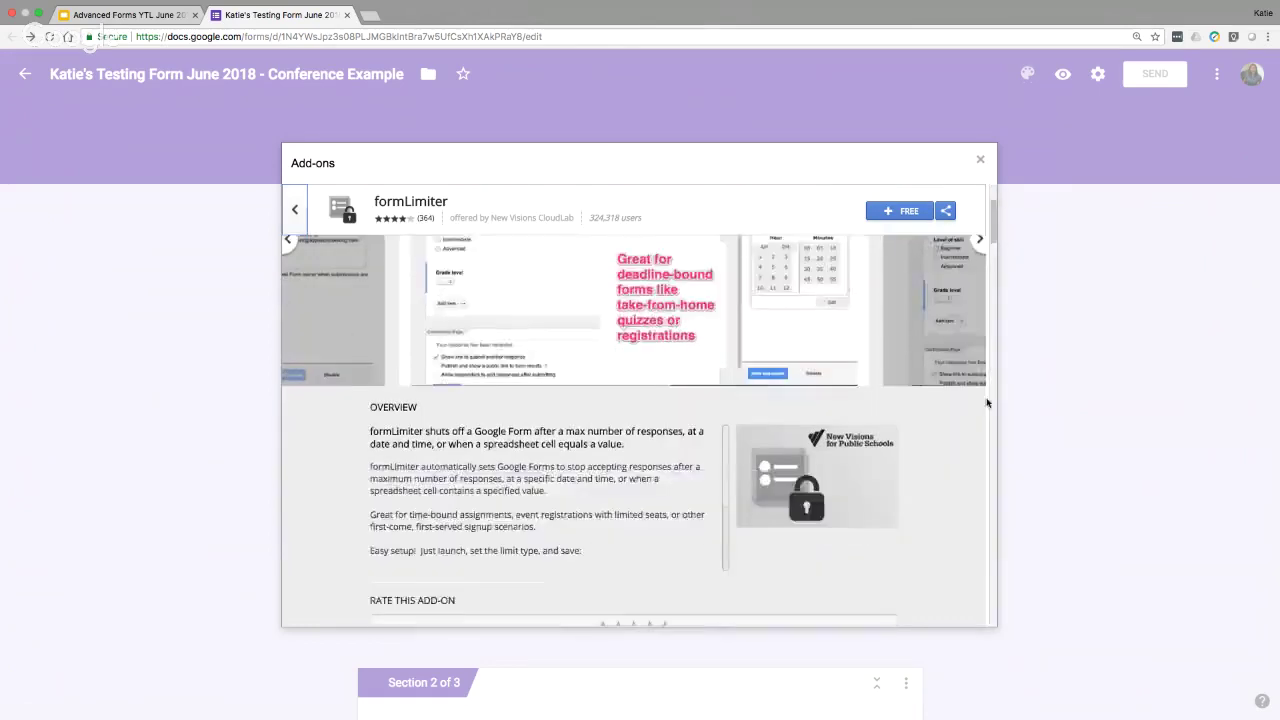
scroll(986, 402, down, 3)
click(990, 240)
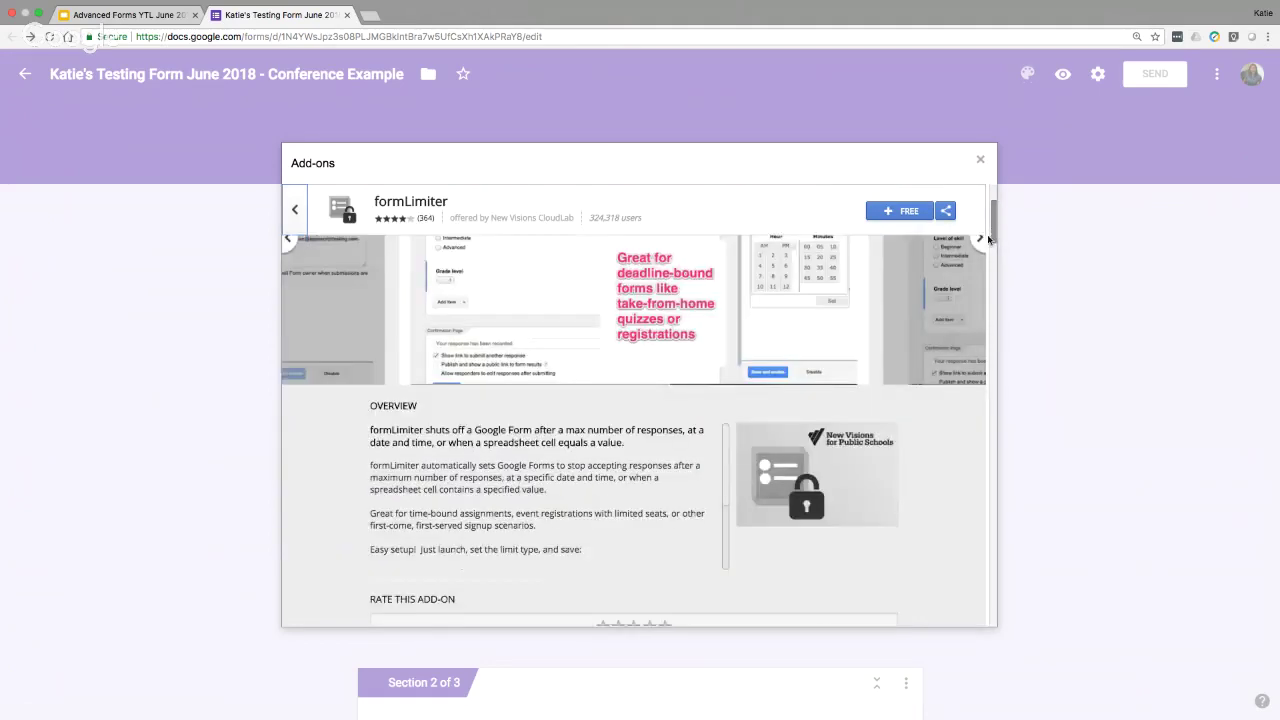
scroll(985, 300, up, 3)
click(977, 394)
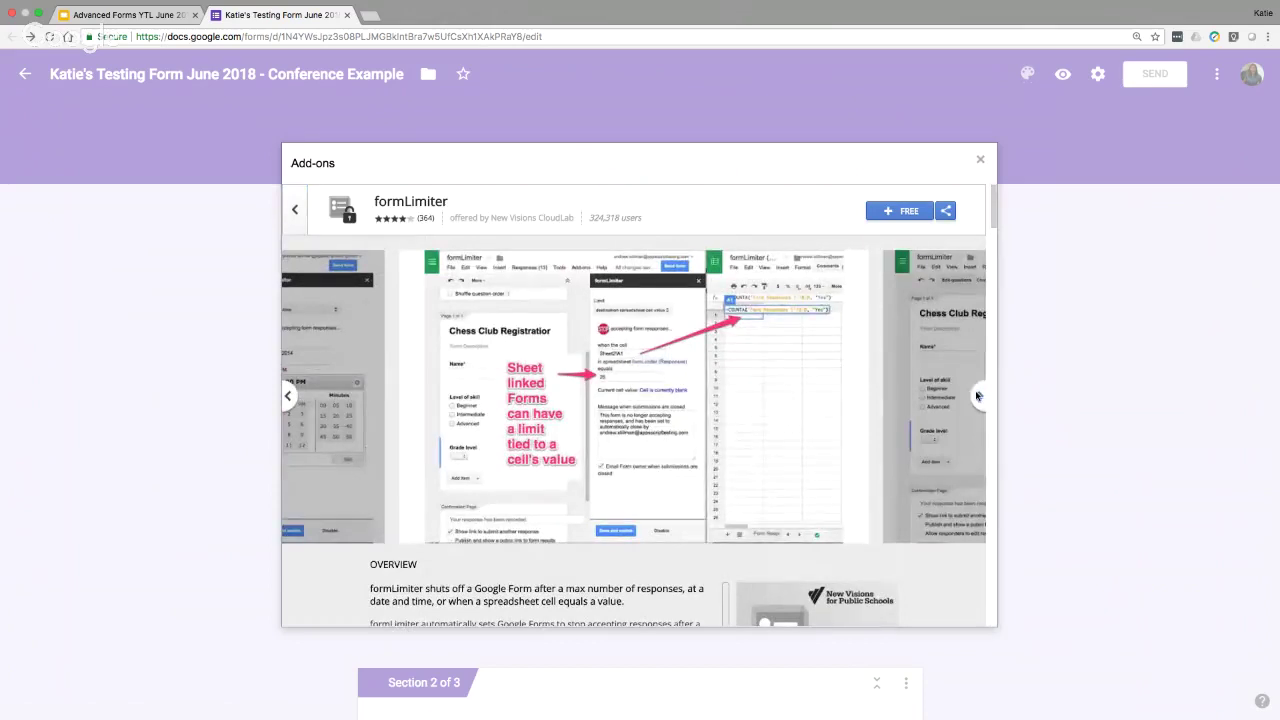
click(977, 395)
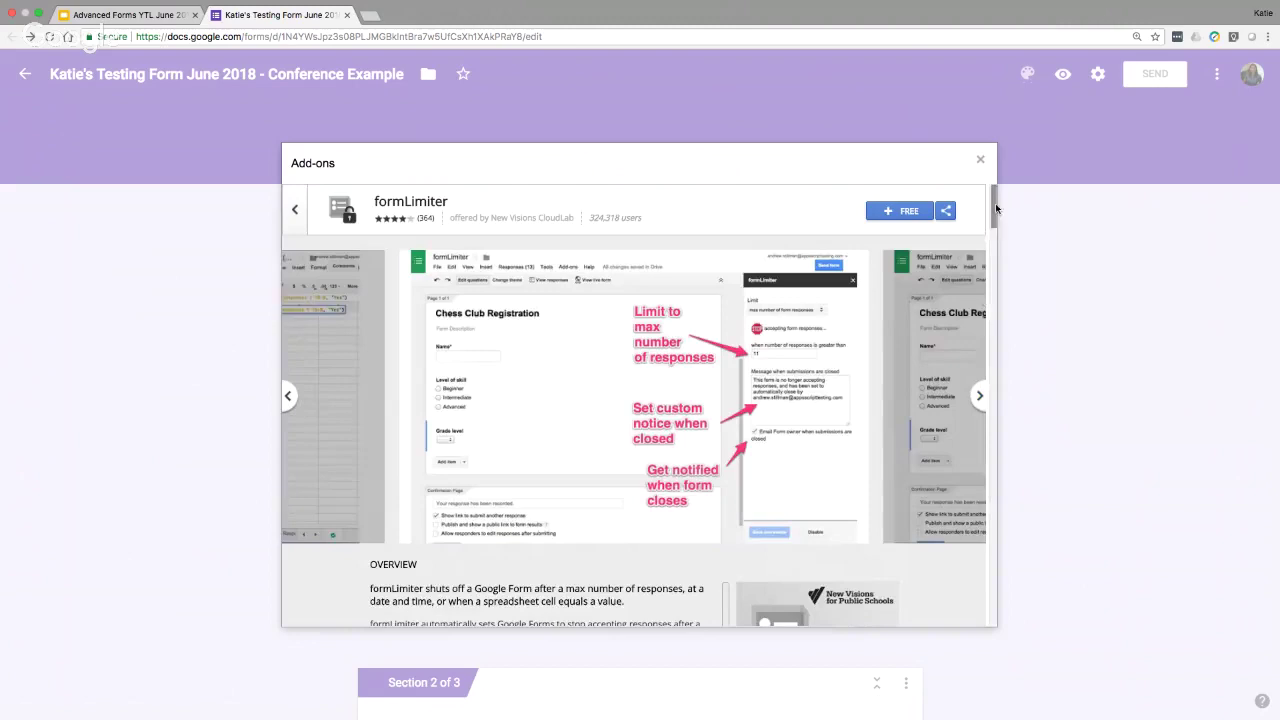
Step: Read the full formLimiter overview of limit types and check its user reviews
drag(996, 208, 994, 234)
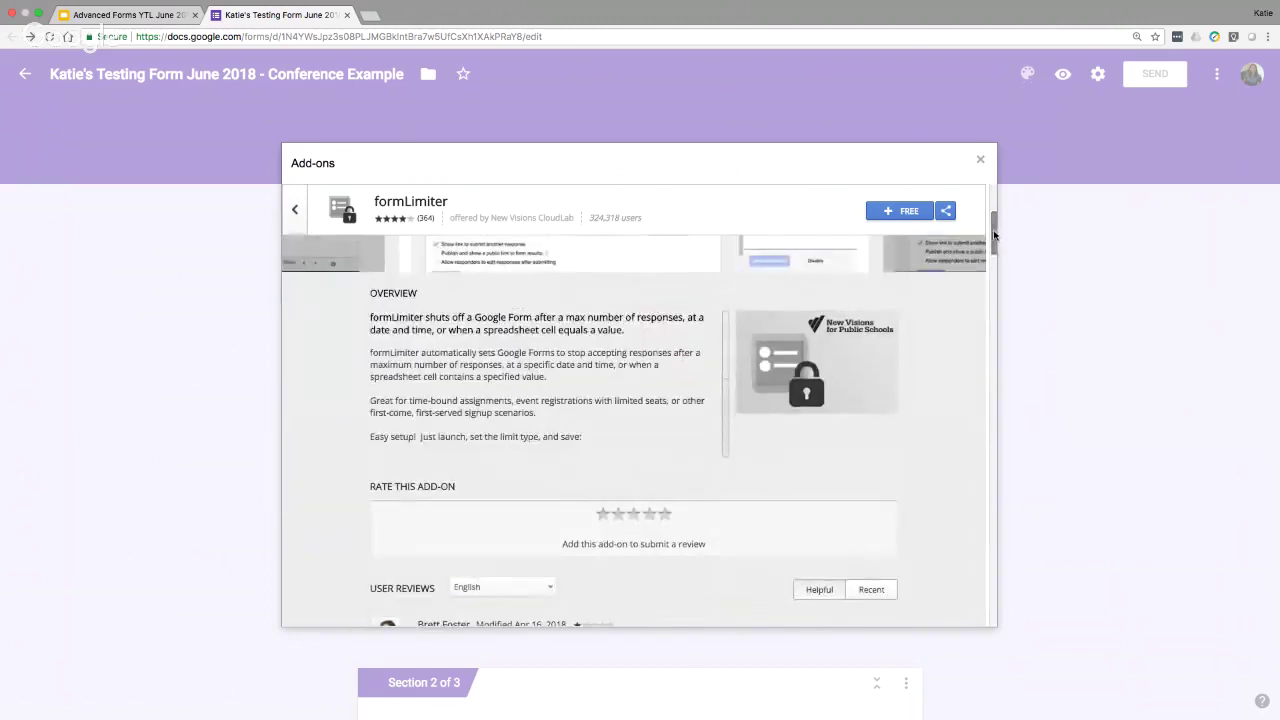
scroll(725, 430, down, 3)
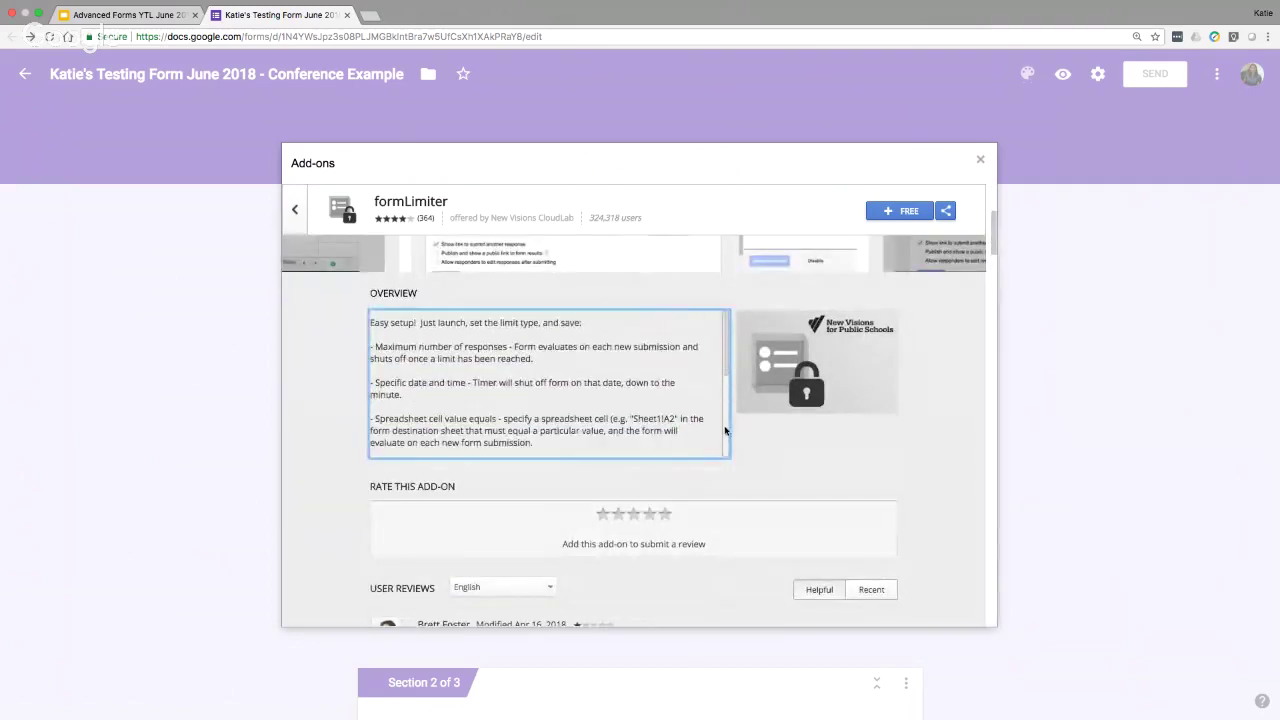
drag(990, 240, 995, 324)
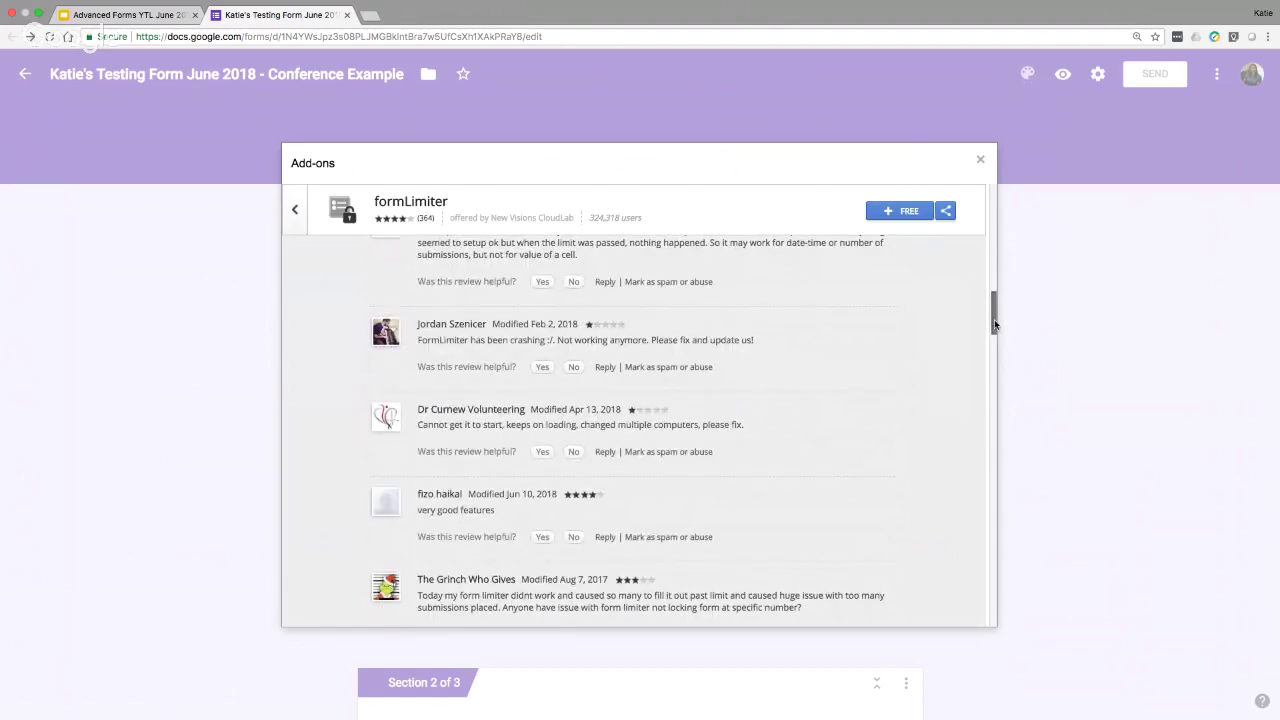
drag(995, 324, 995, 212)
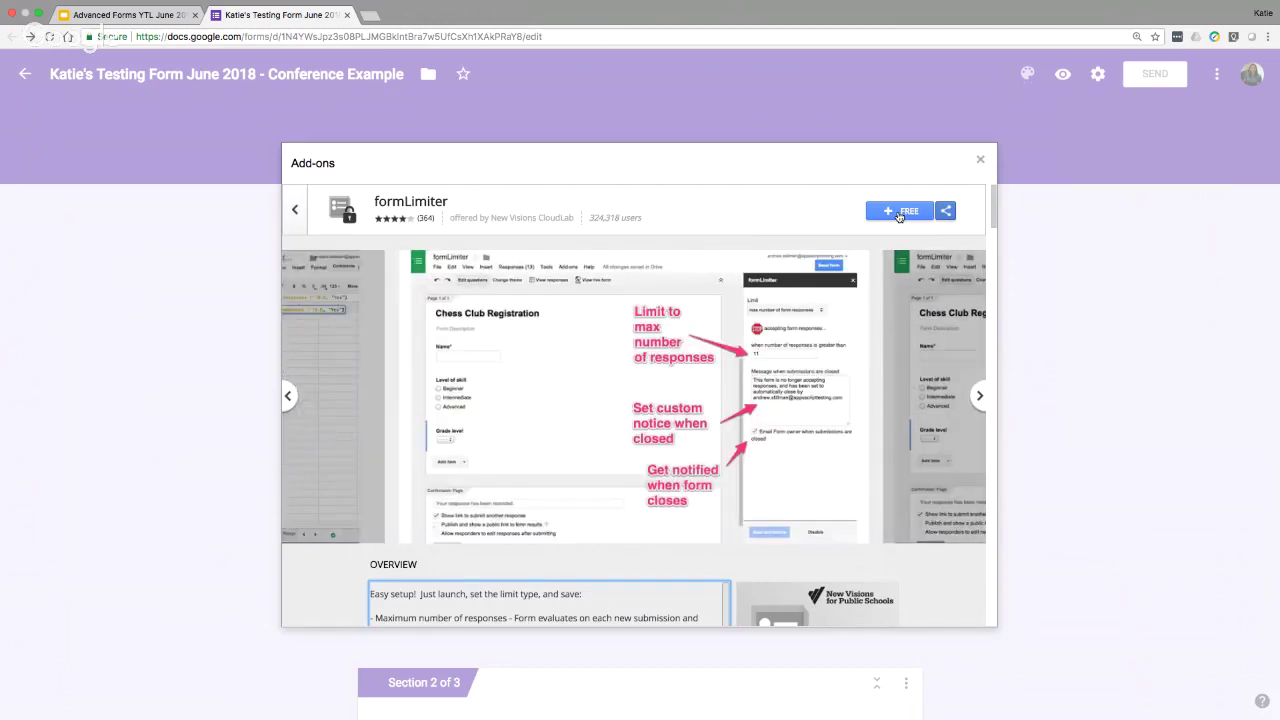
Step: Start installing the free formLimiter add-on and choose the ncsu.edu account for its authorization
click(899, 213)
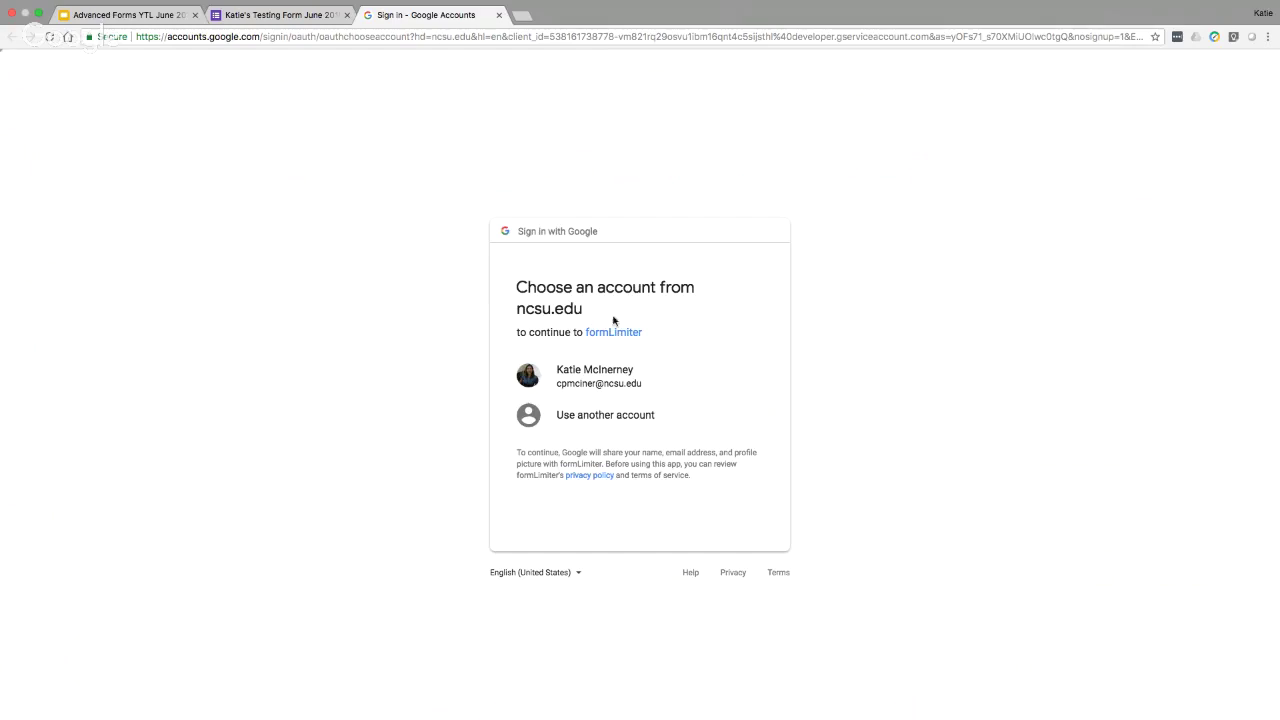
click(631, 378)
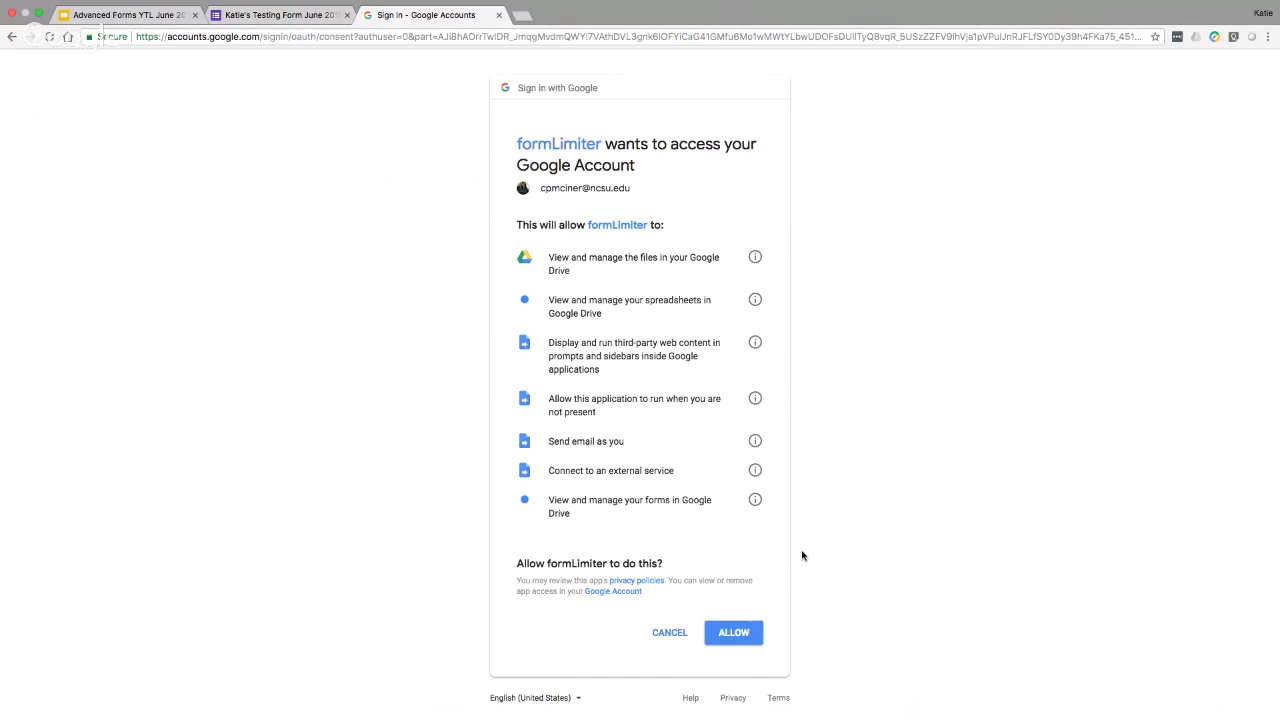
Step: Open formLimiter's privacy policy from the authorization request and read its terms of use through the permission explanations
click(655, 582)
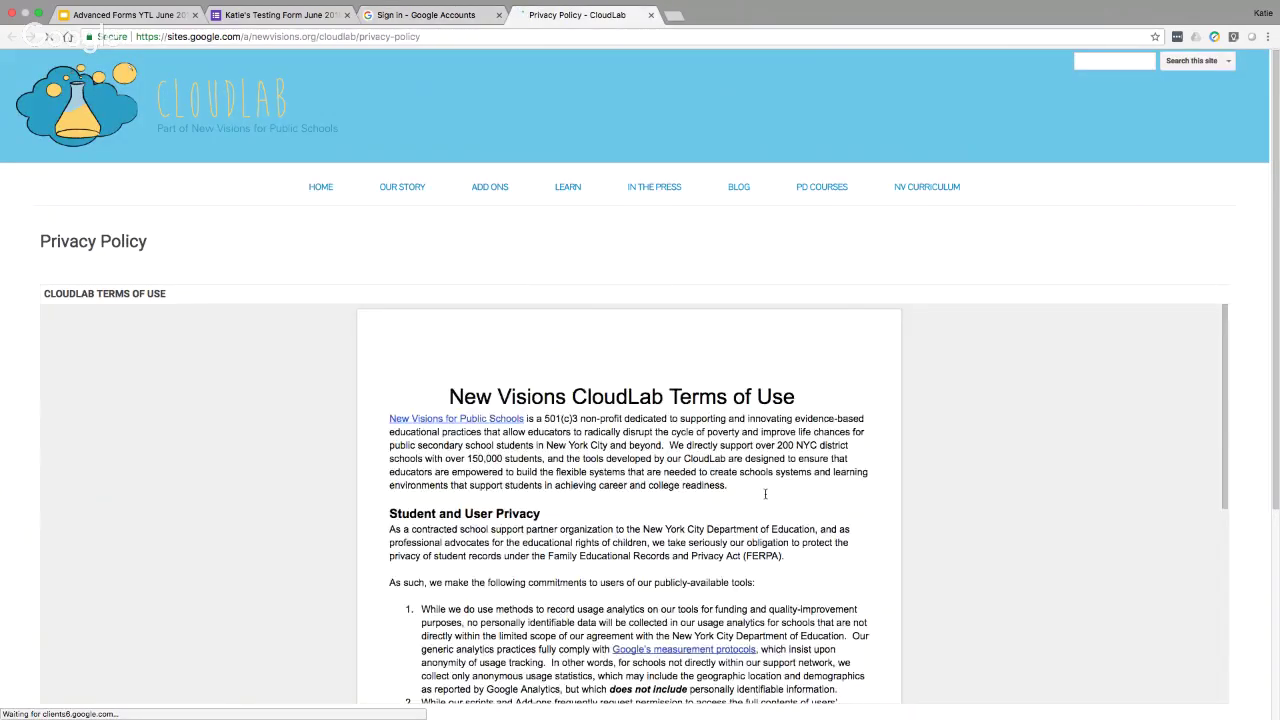
scroll(814, 502, down, 3)
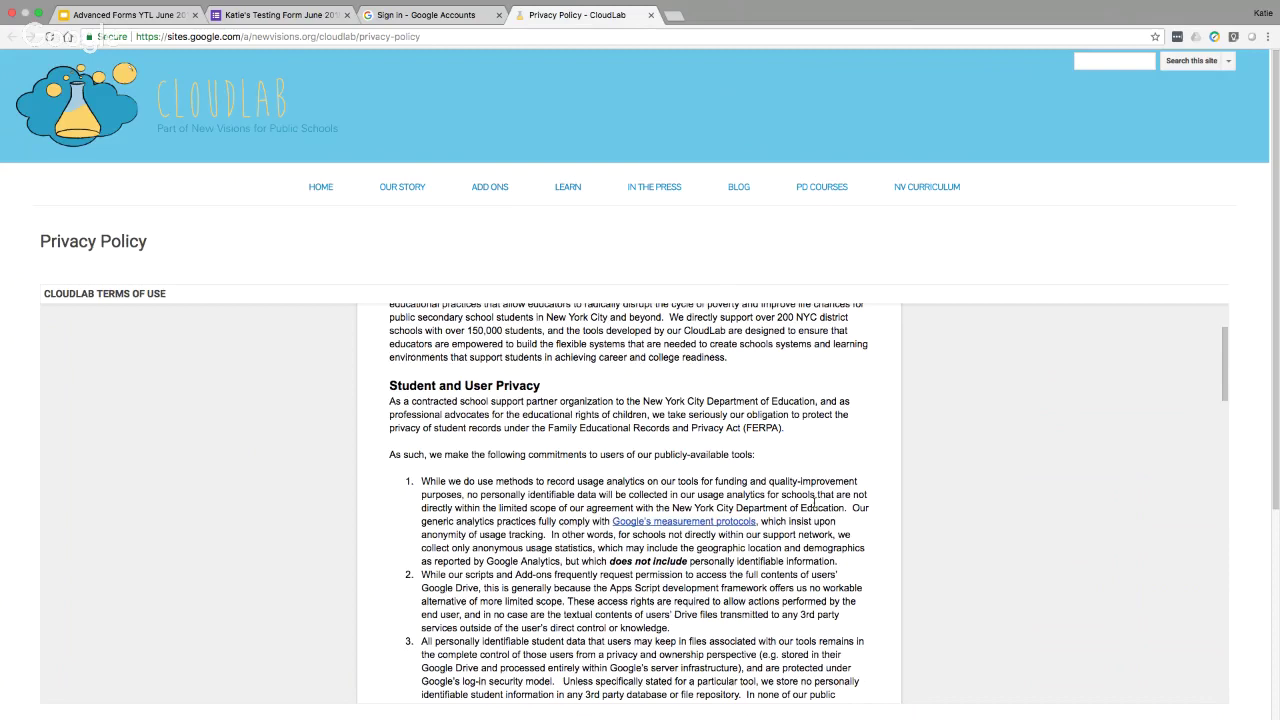
scroll(814, 502, down, 14)
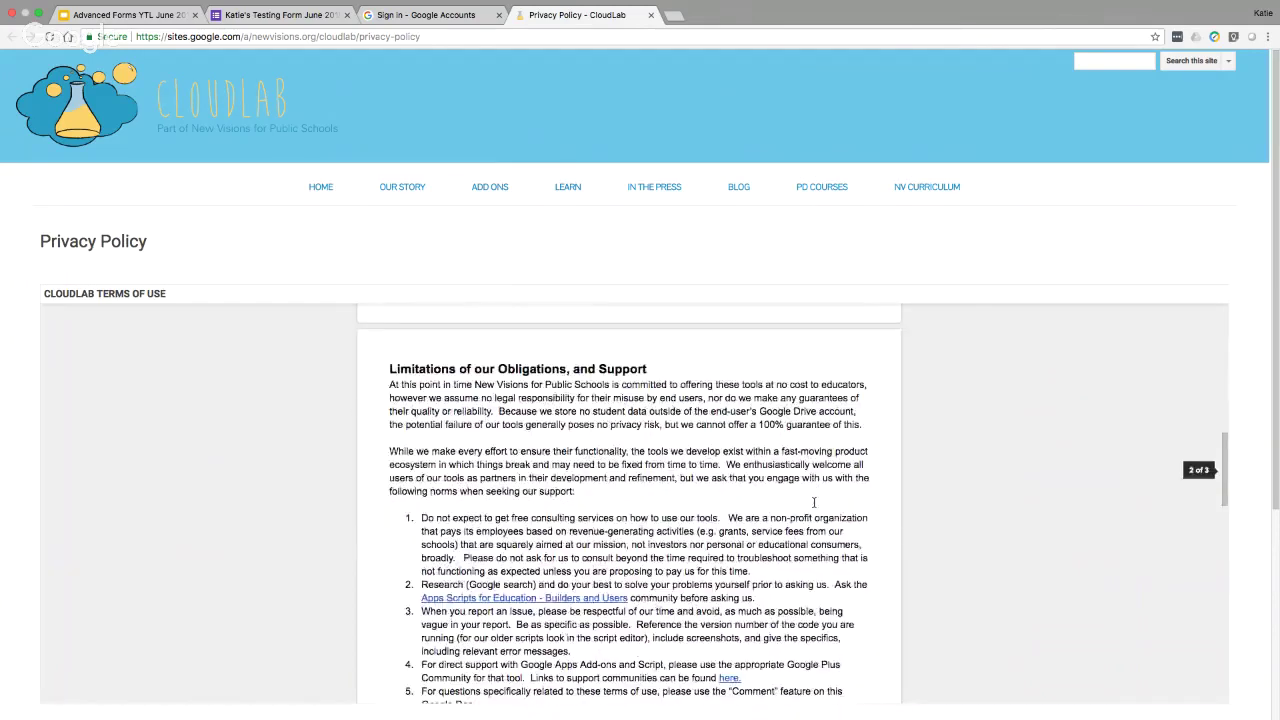
scroll(814, 502, down, 8)
scroll(814, 502, down, 8)
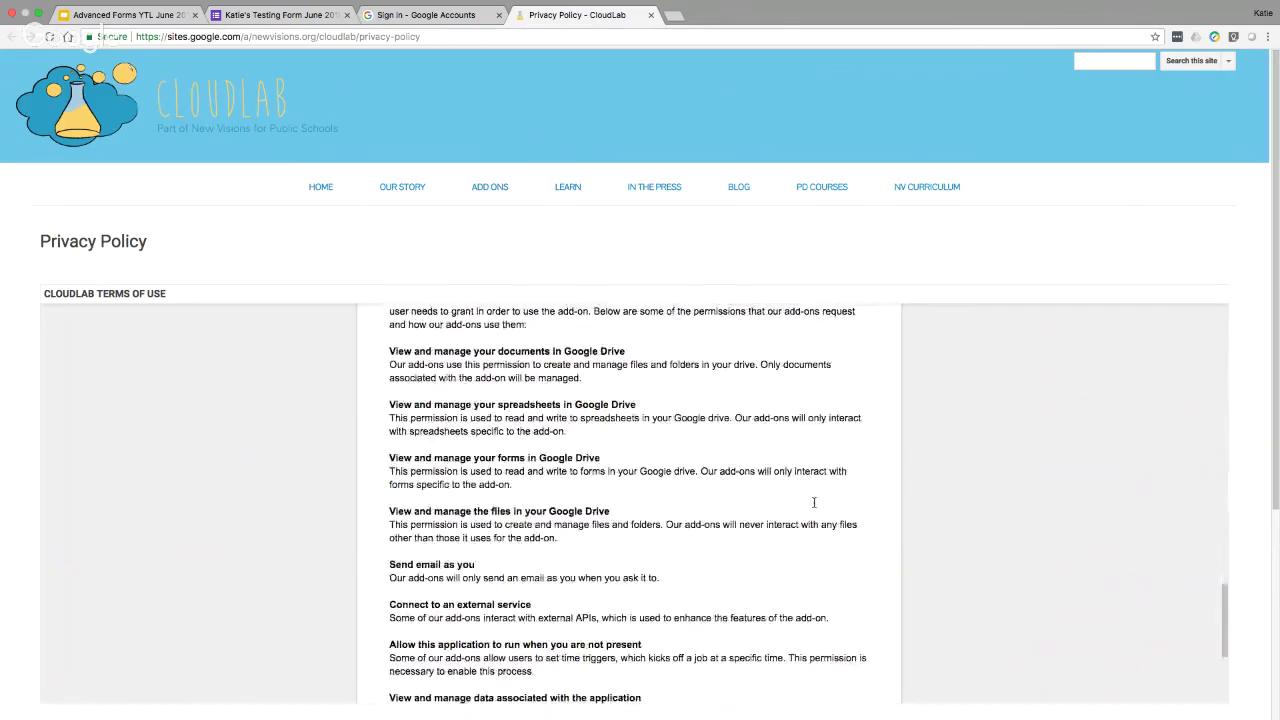
scroll(814, 502, down, 3)
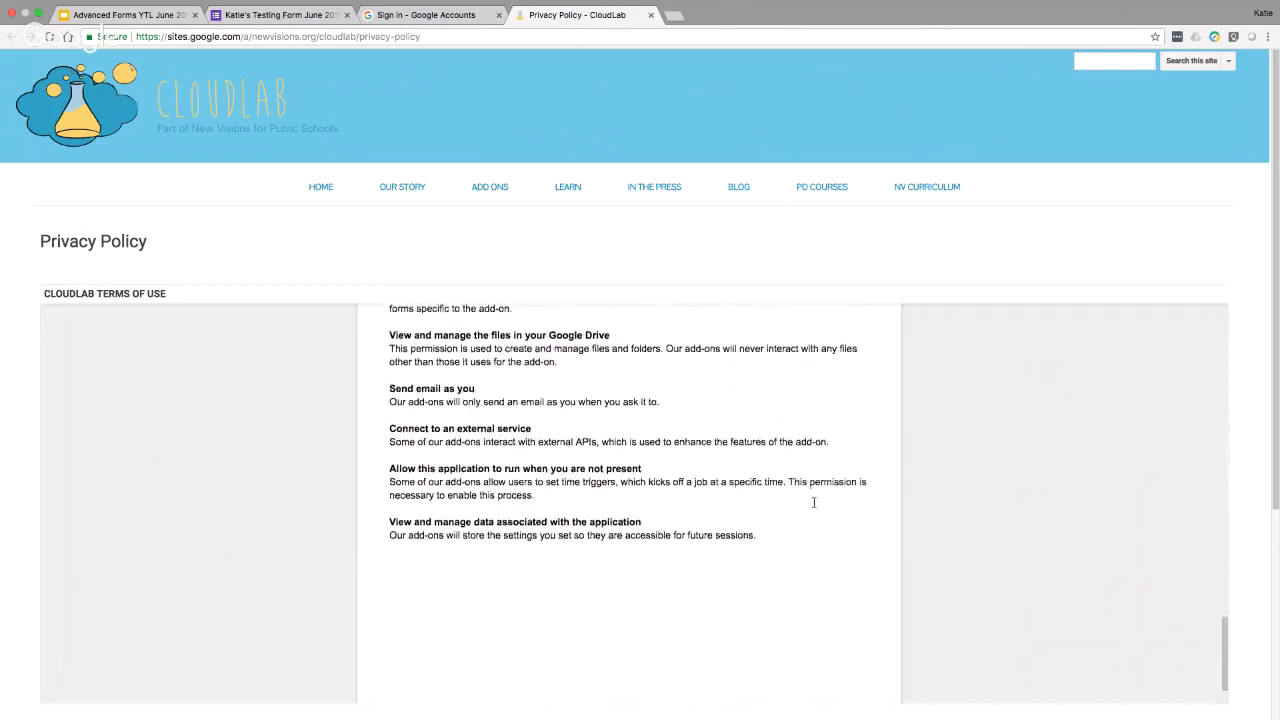
Step: Review the remaining permission explanations in the CloudLab terms of use, return to their beginning, and close the privacy policy
scroll(814, 502, down, 2)
scroll(814, 502, up, 4)
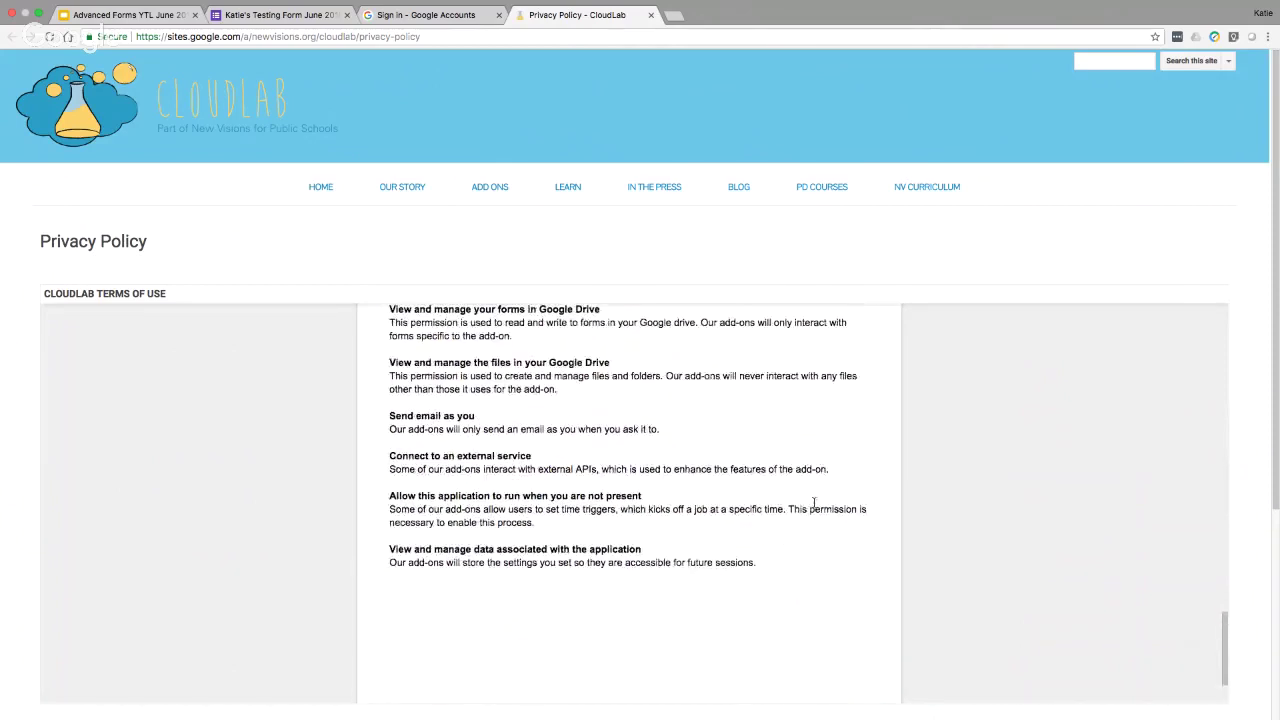
scroll(814, 502, up, 1)
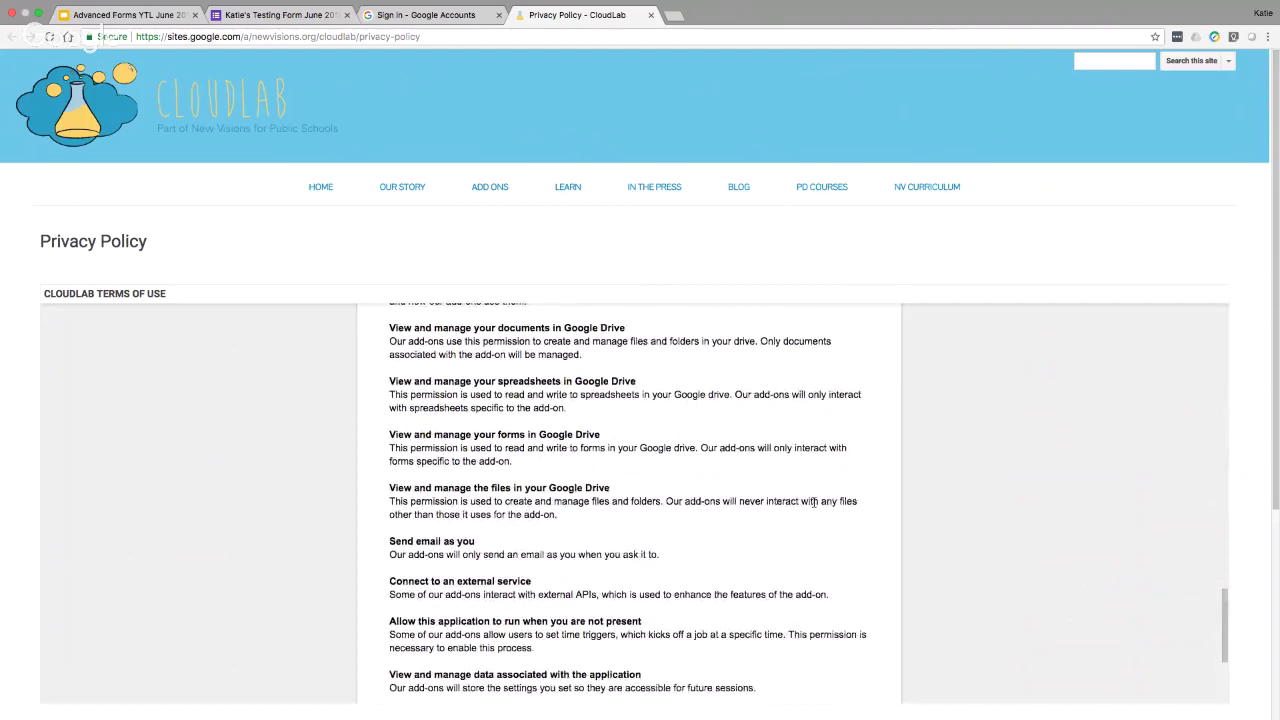
scroll(814, 502, up, 10)
scroll(814, 502, up, 15)
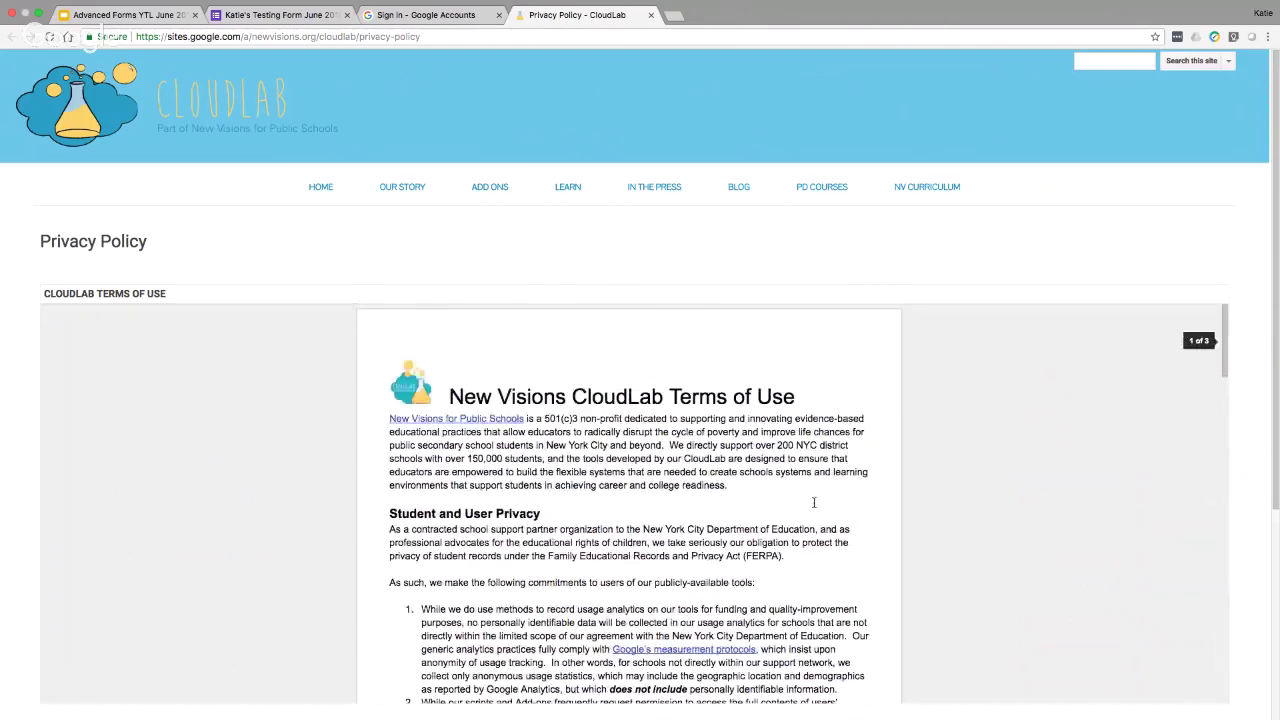
click(651, 17)
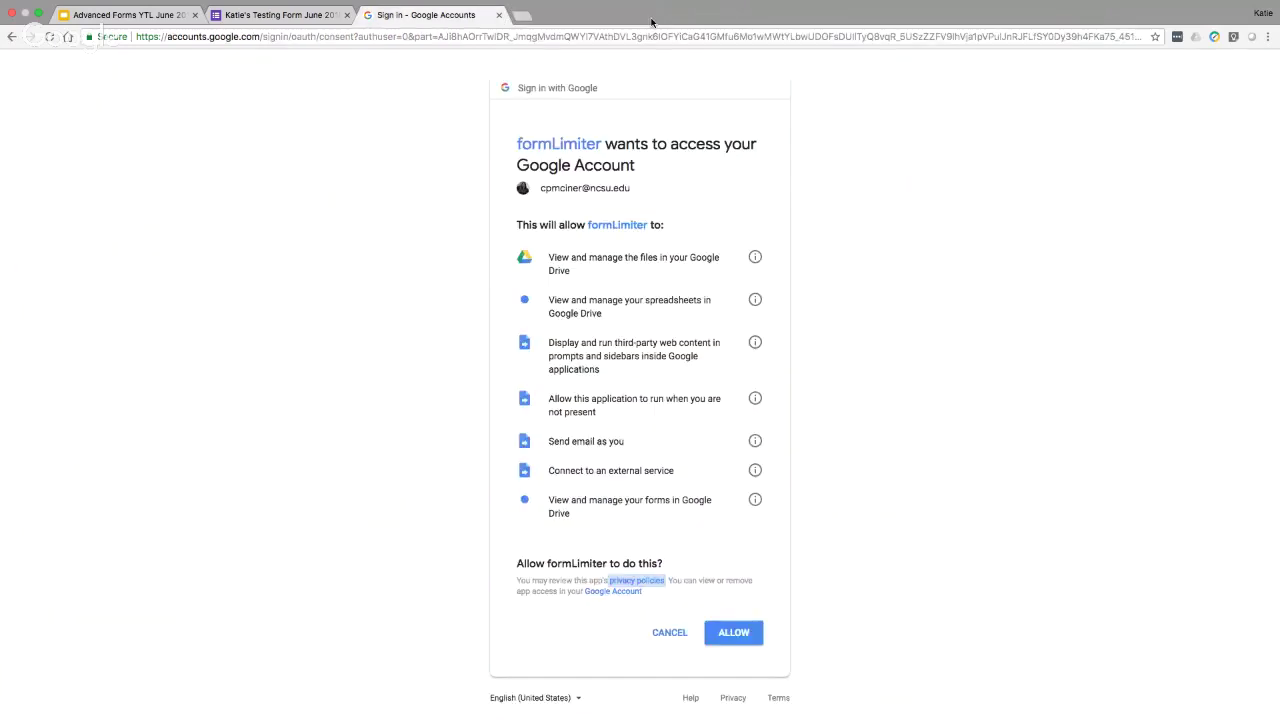
Step: Allow formLimiter the requested access to the Google account and dismiss its getting-started message in the form
click(838, 372)
click(738, 634)
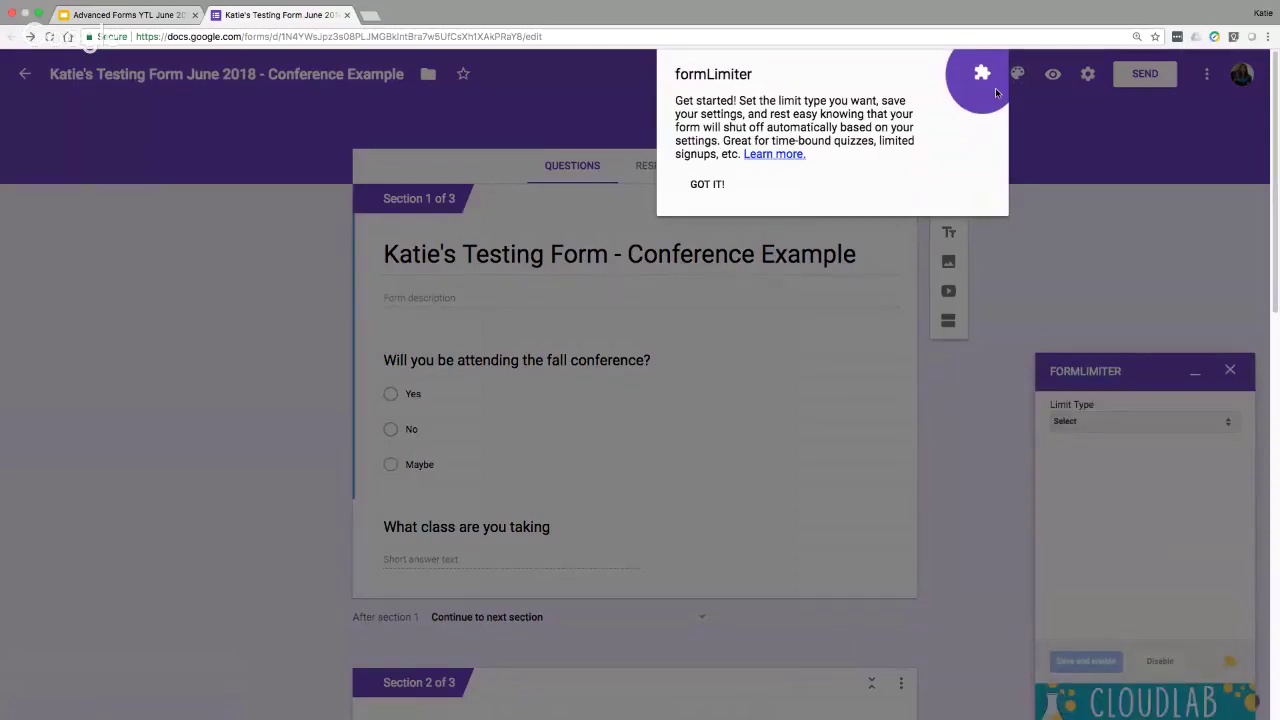
click(707, 184)
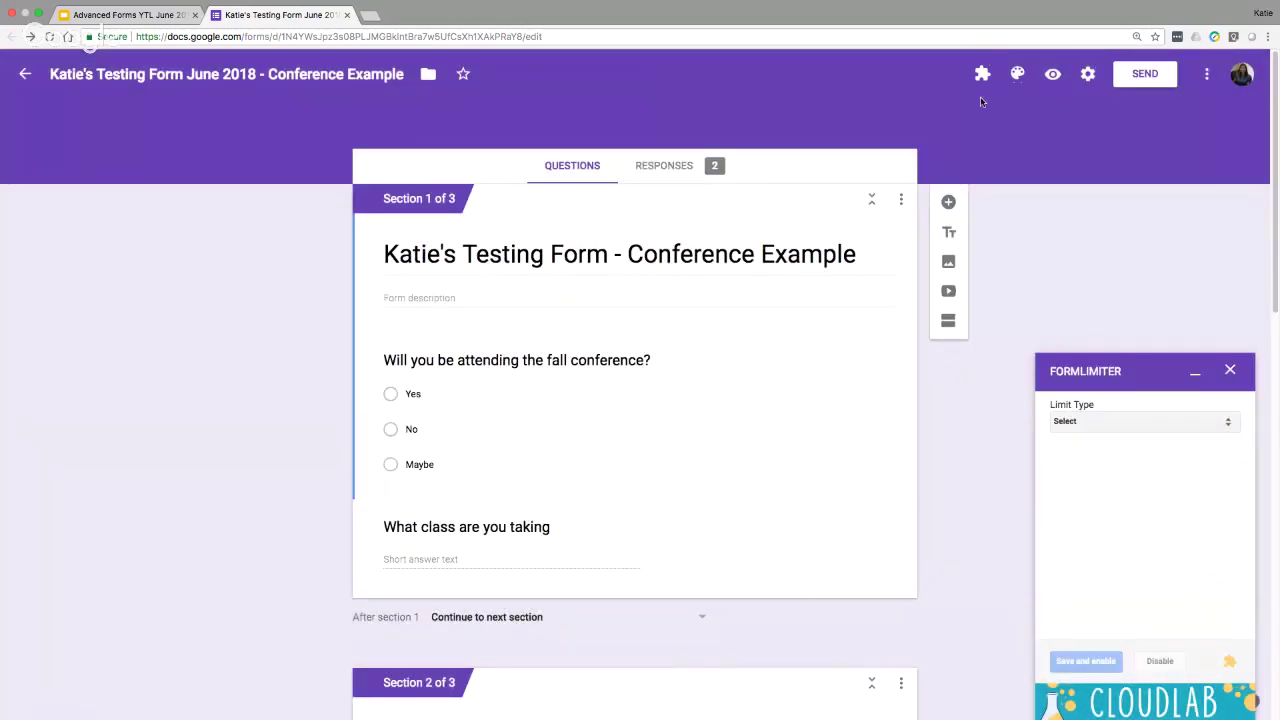
Step: Open formLimiter's Set limit options from the form's installed add-ons and close its settings without choosing a limit type
click(981, 74)
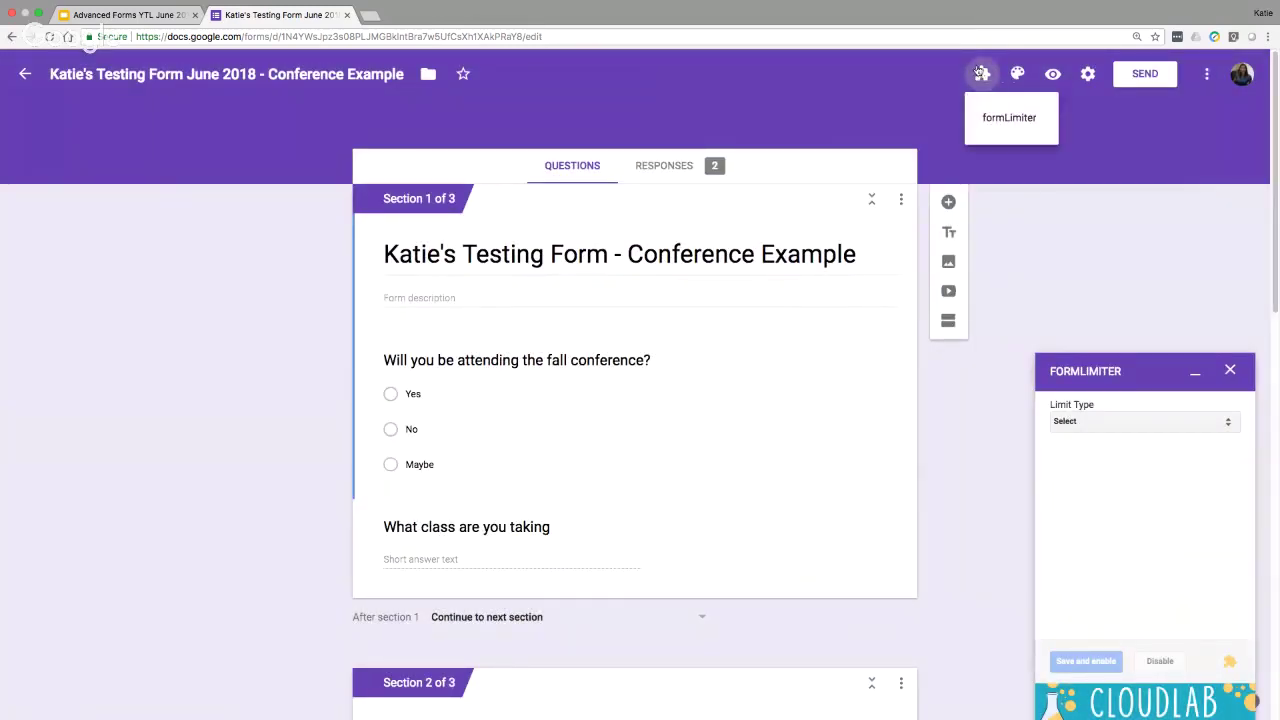
click(1000, 118)
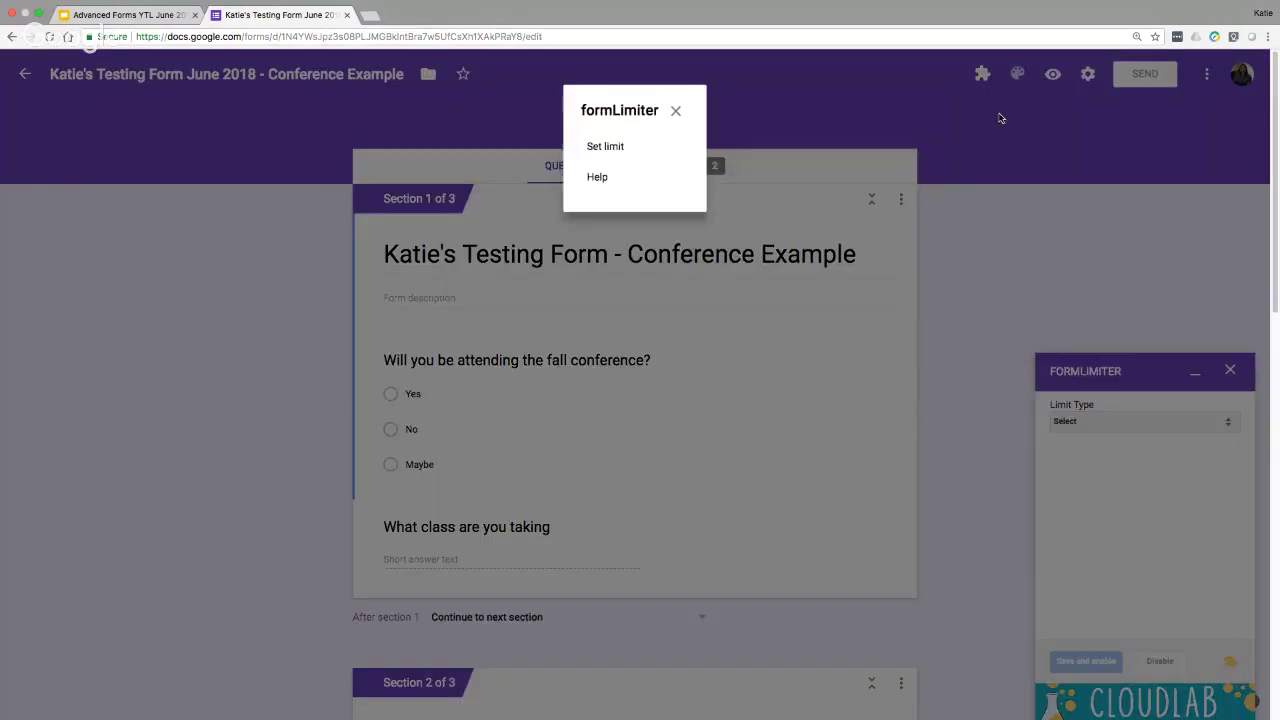
click(605, 147)
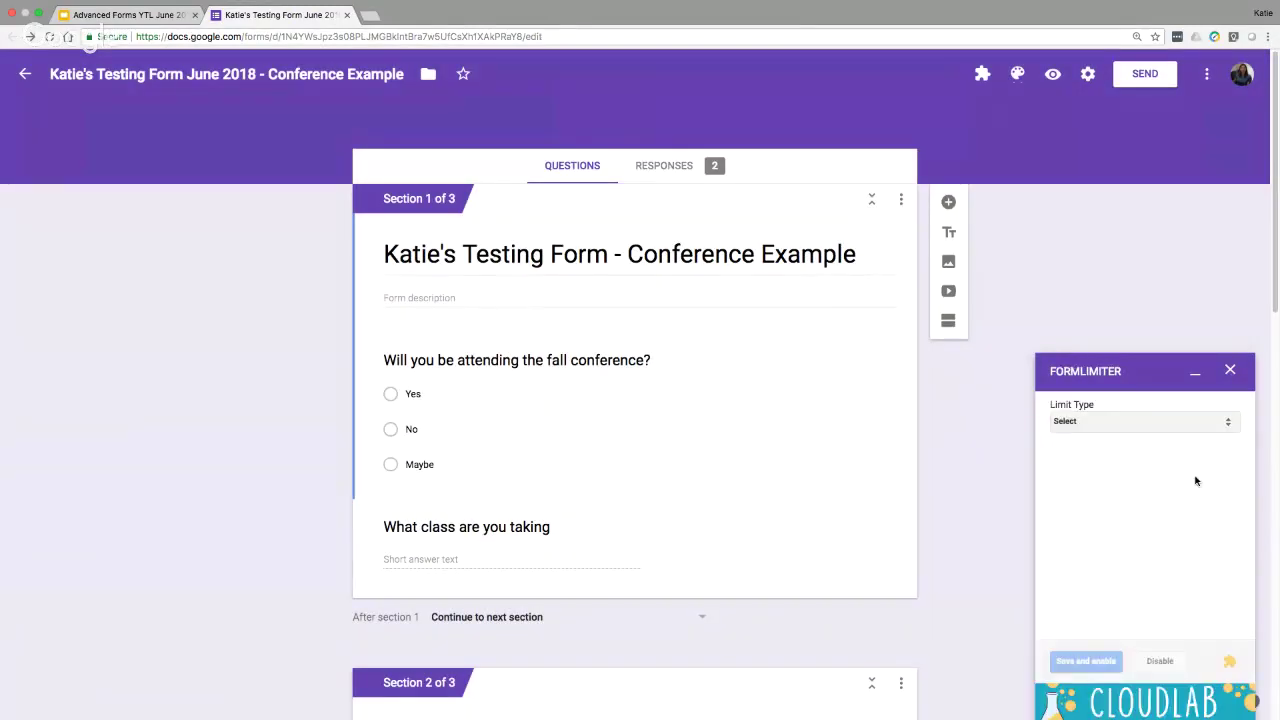
click(1231, 371)
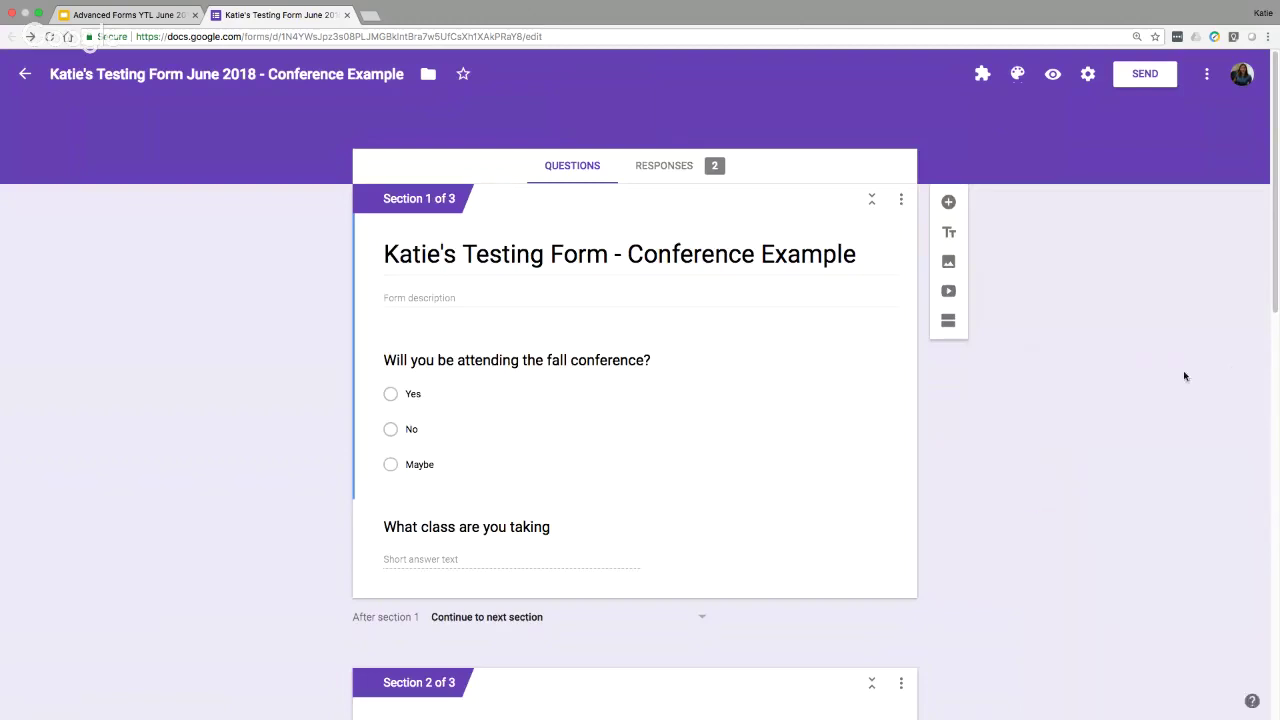
Step: Open the form's add-ons catalog and search it for "formlimiter"
click(1207, 74)
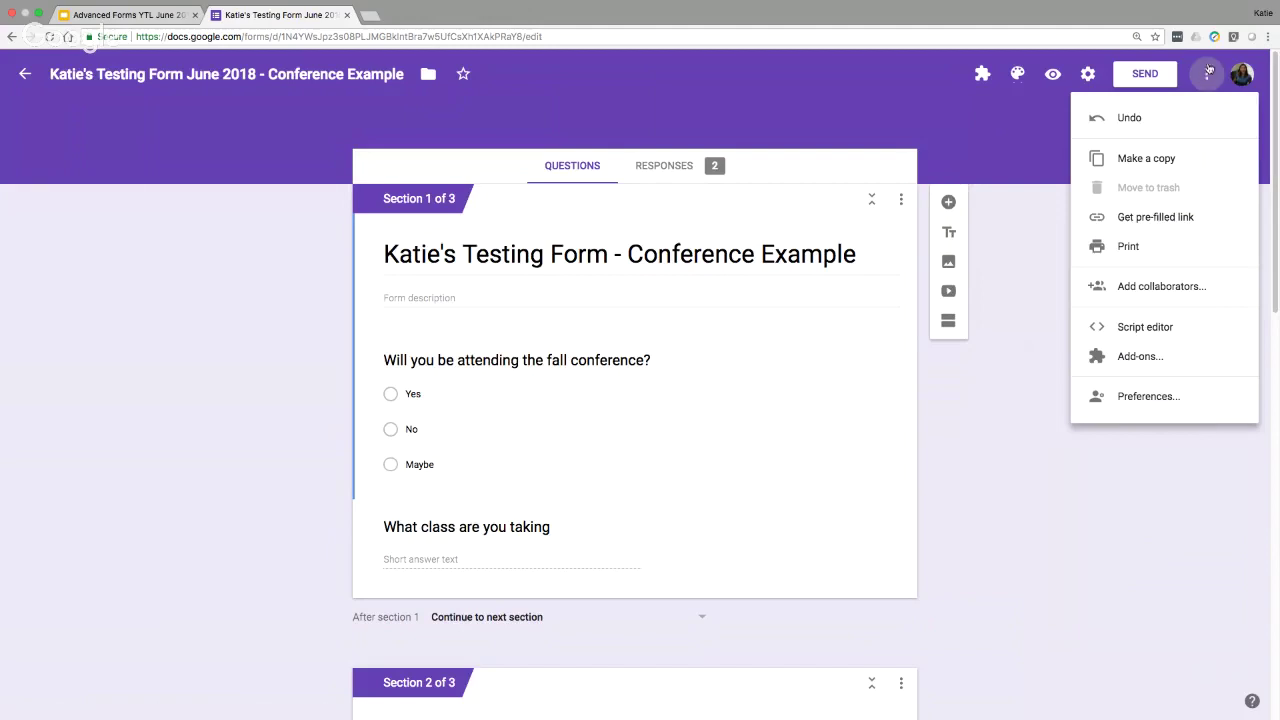
click(1179, 360)
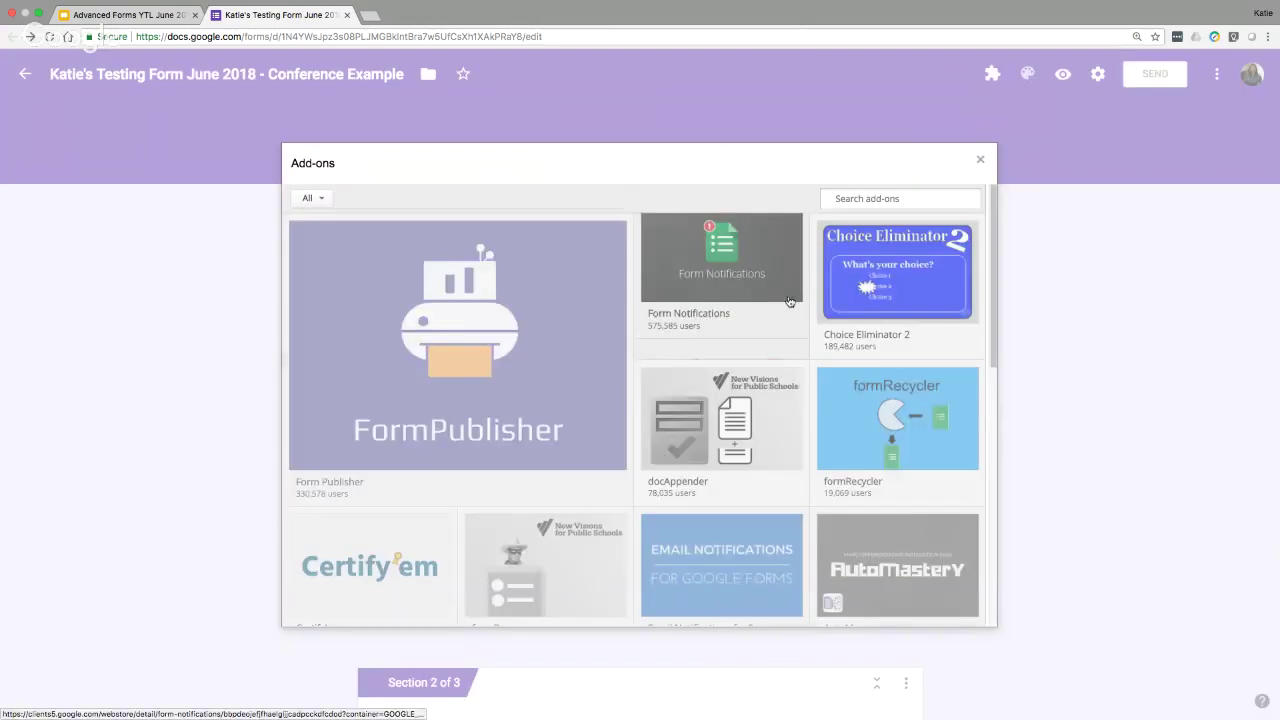
click(865, 198)
text(formlimiter)
key(Return)
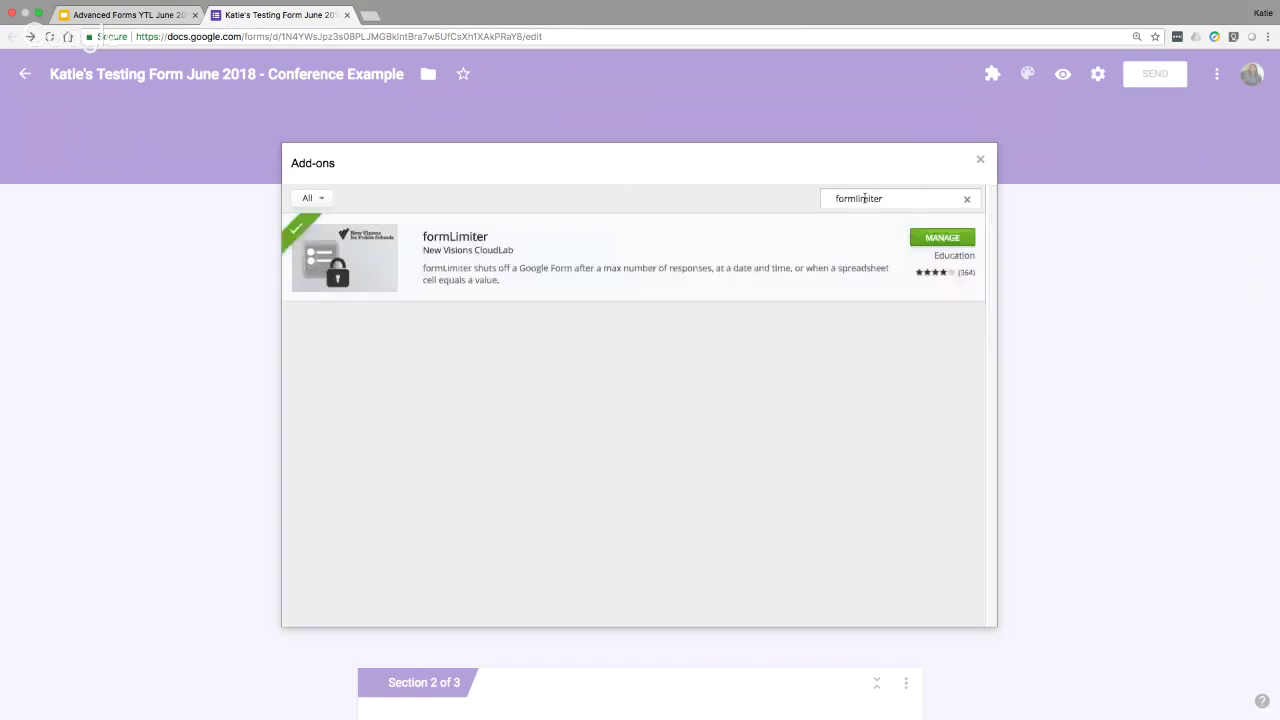
Step: Remove the installed formLimiter add-on, close the add-ons catalog, and reload the form
click(965, 240)
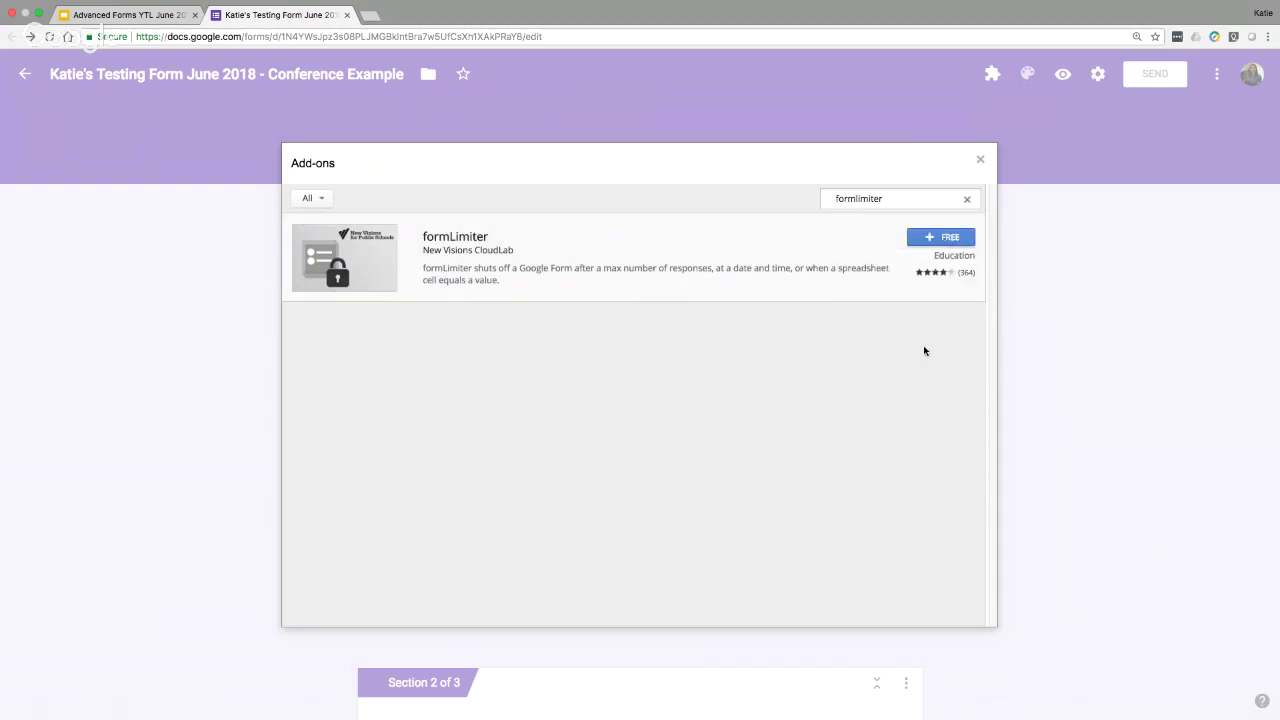
click(980, 159)
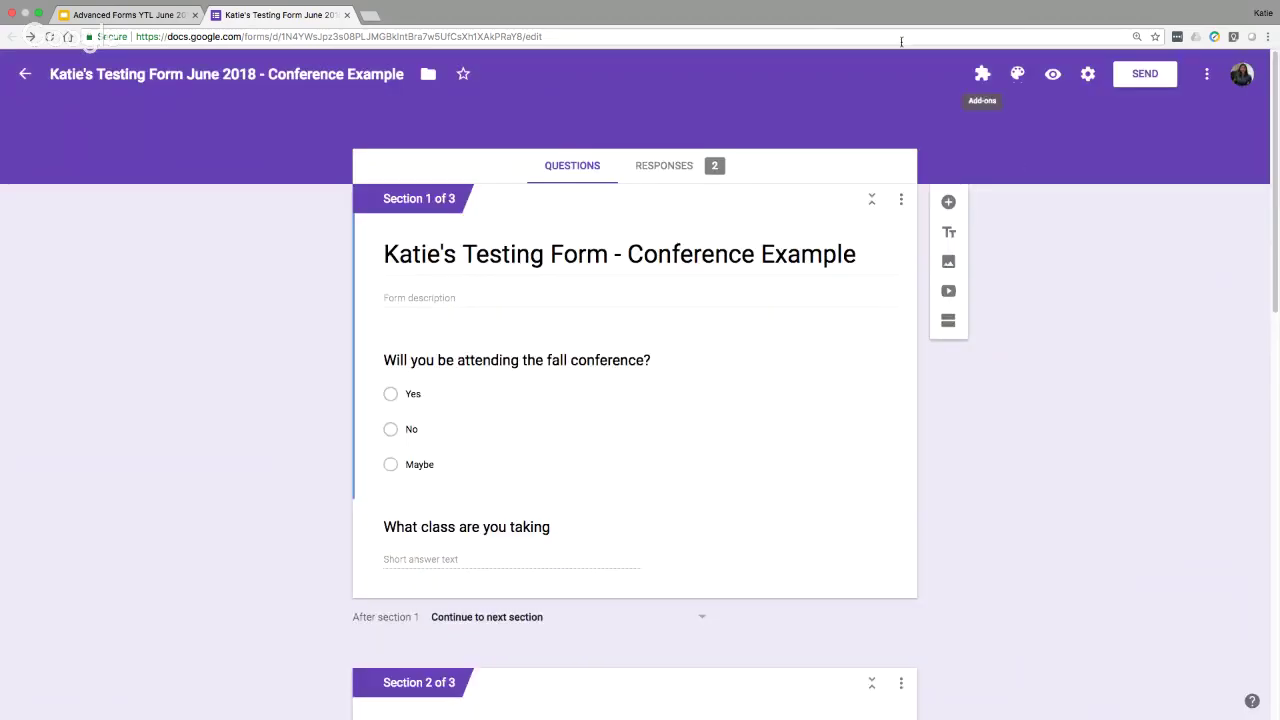
click(49, 36)
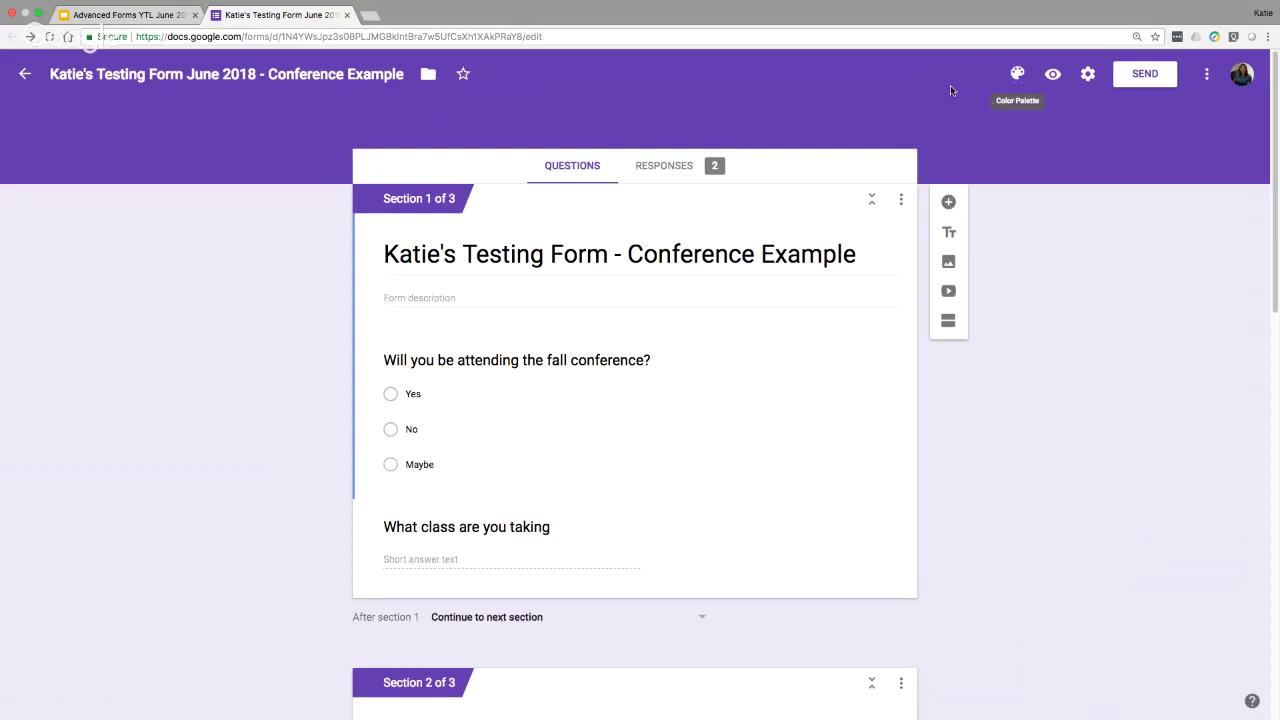
Step: Switch back to the Advanced Forms presentation and advance from the Add-ons slide through Resources to the Questions slide
click(143, 17)
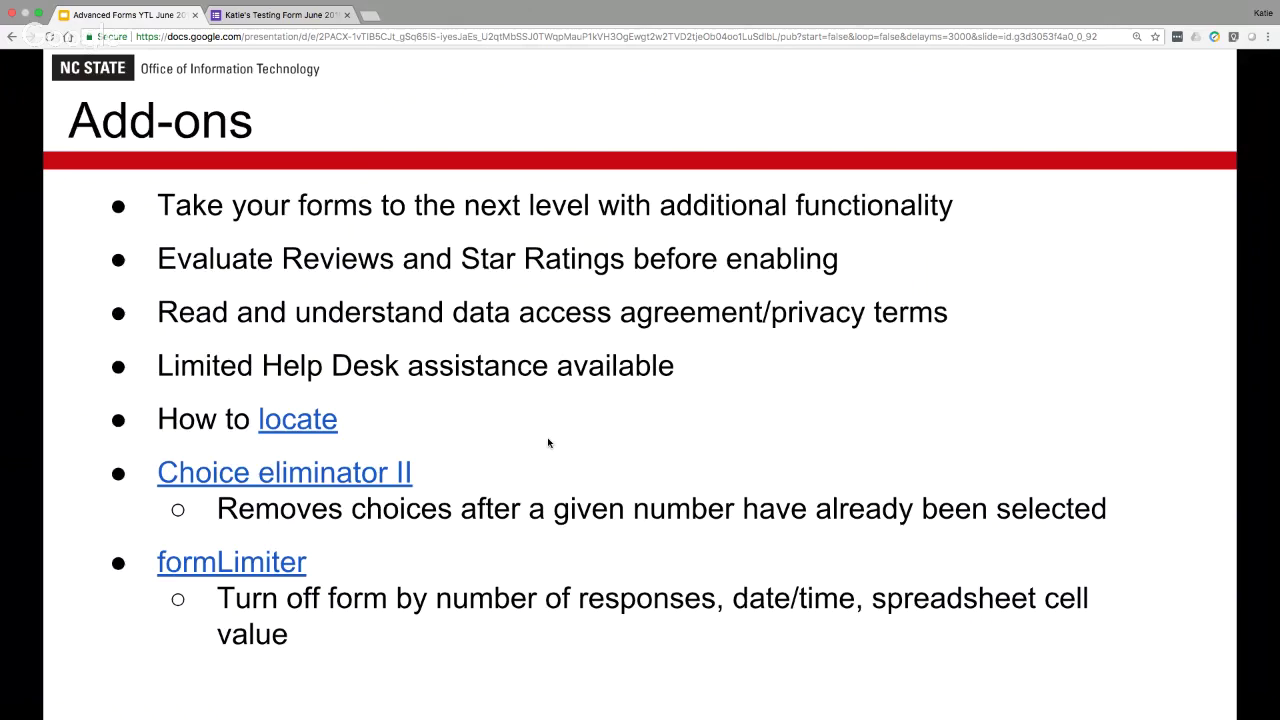
key(Right)
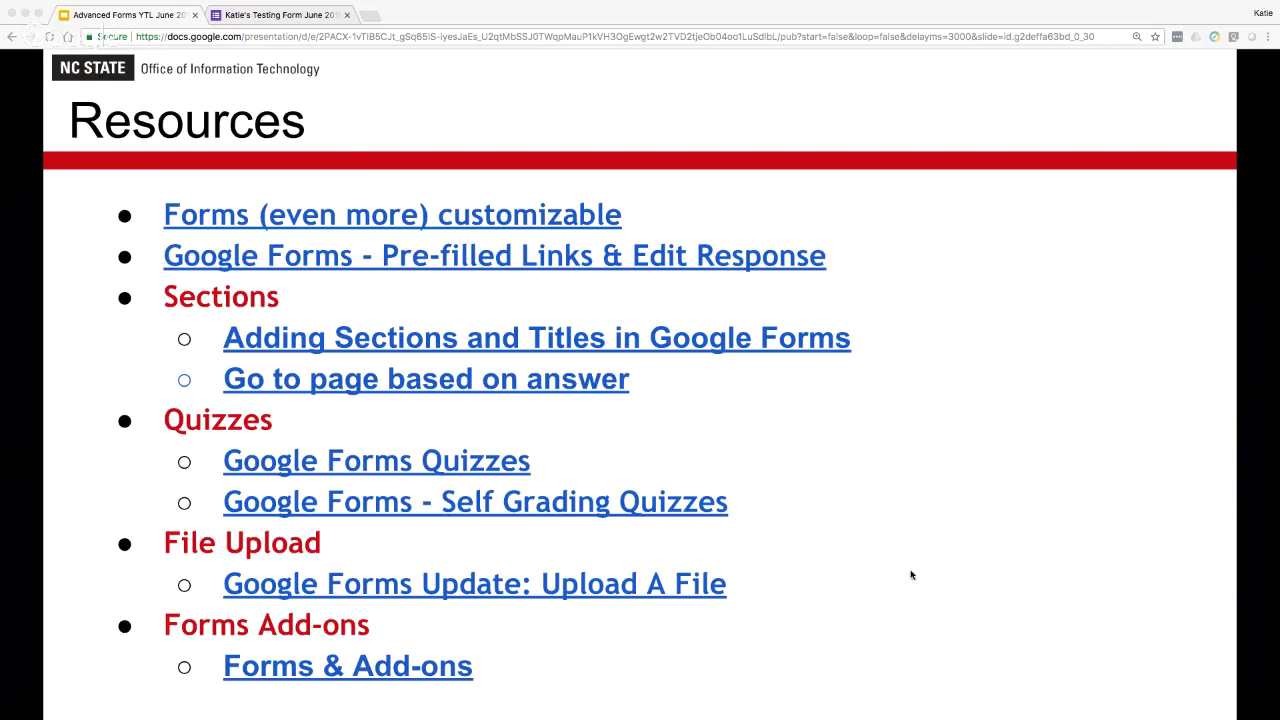
click(884, 578)
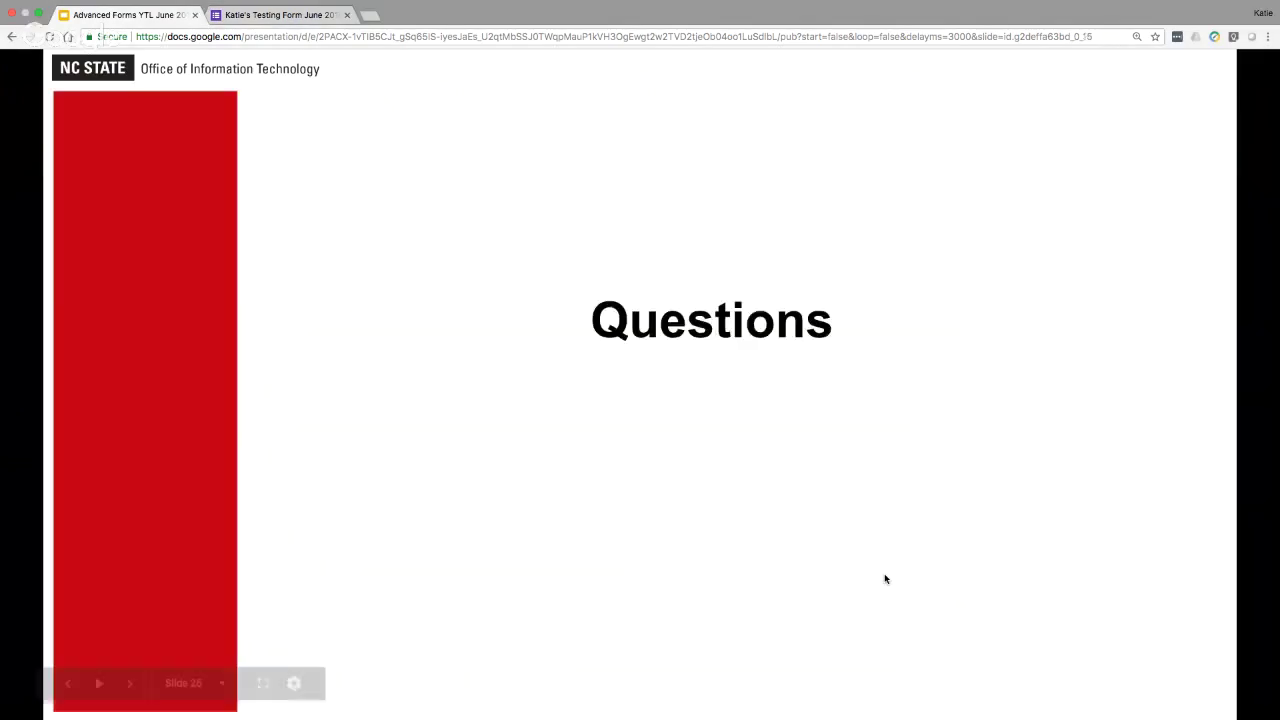